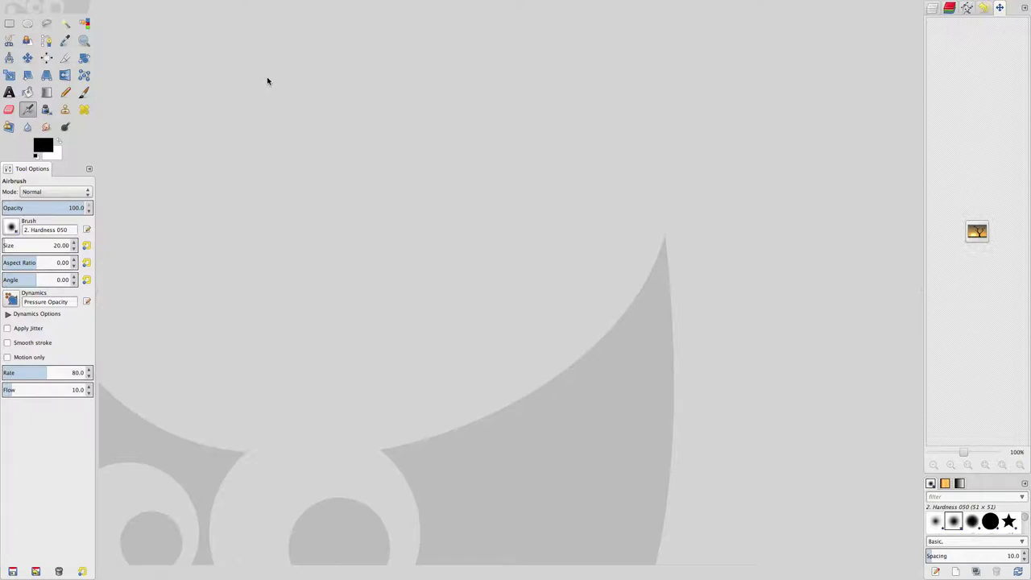
mouse_move(240, 3)
left_click(331, 6)
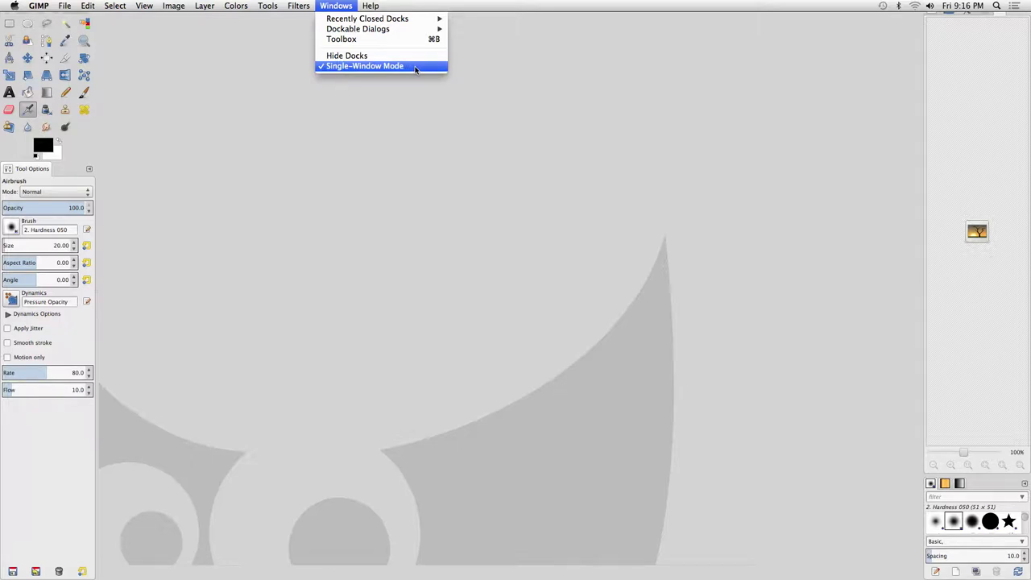
left_click(444, 145)
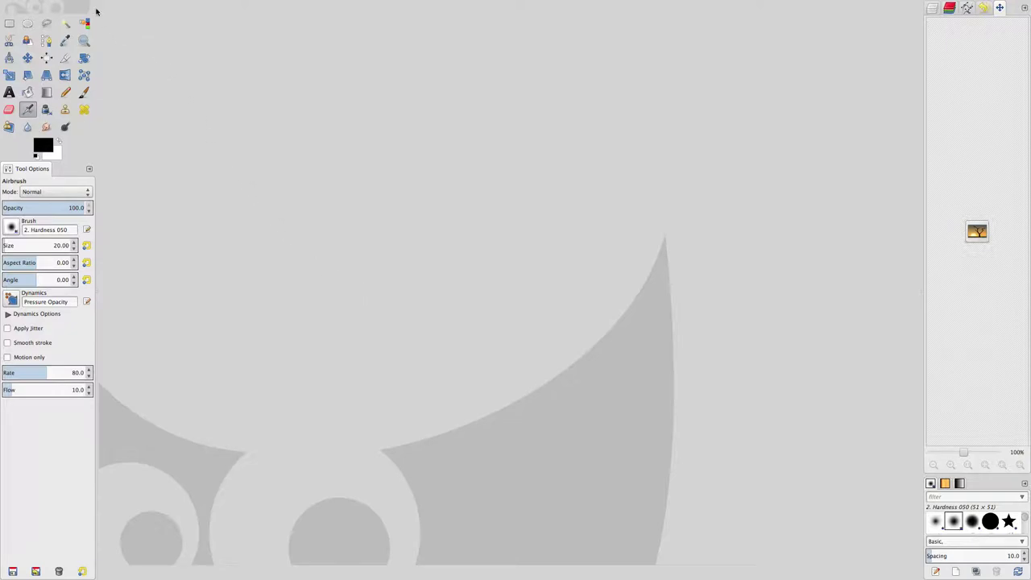
Open the image BloodCells.tif from the Session2Files folder in Documents.
left_click(69, 6)
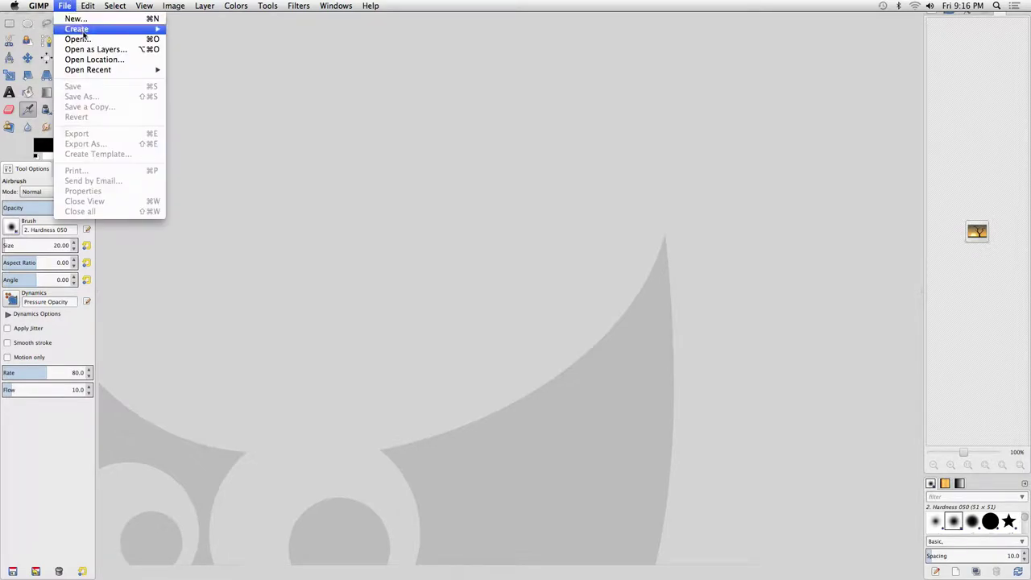
left_click(87, 40)
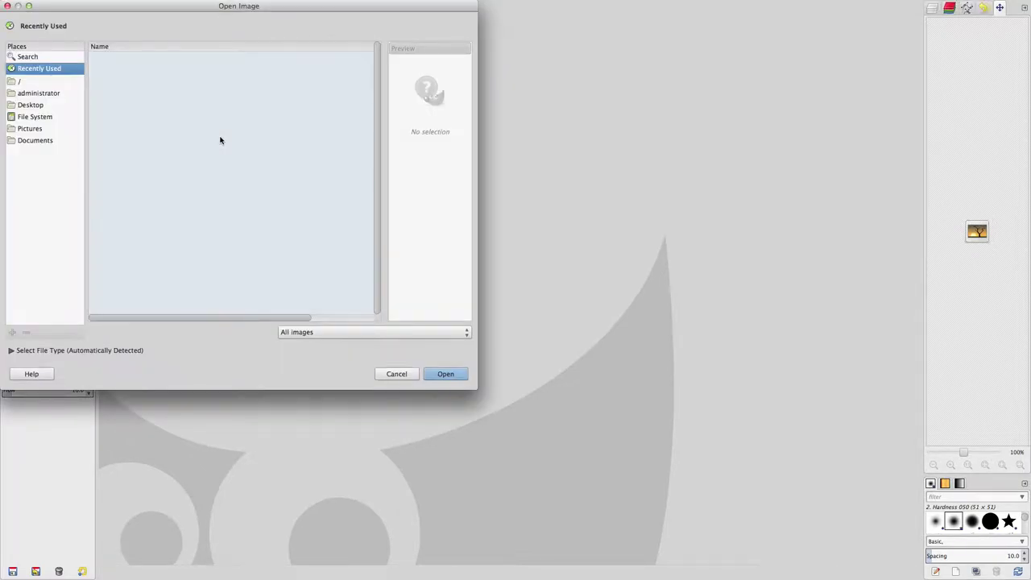
left_click(46, 141)
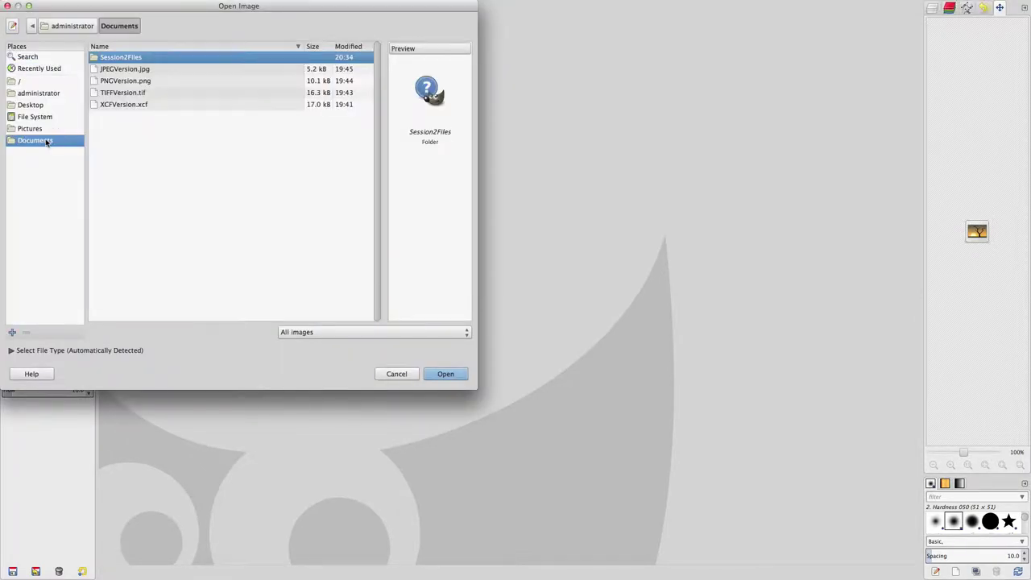
double_click(122, 58)
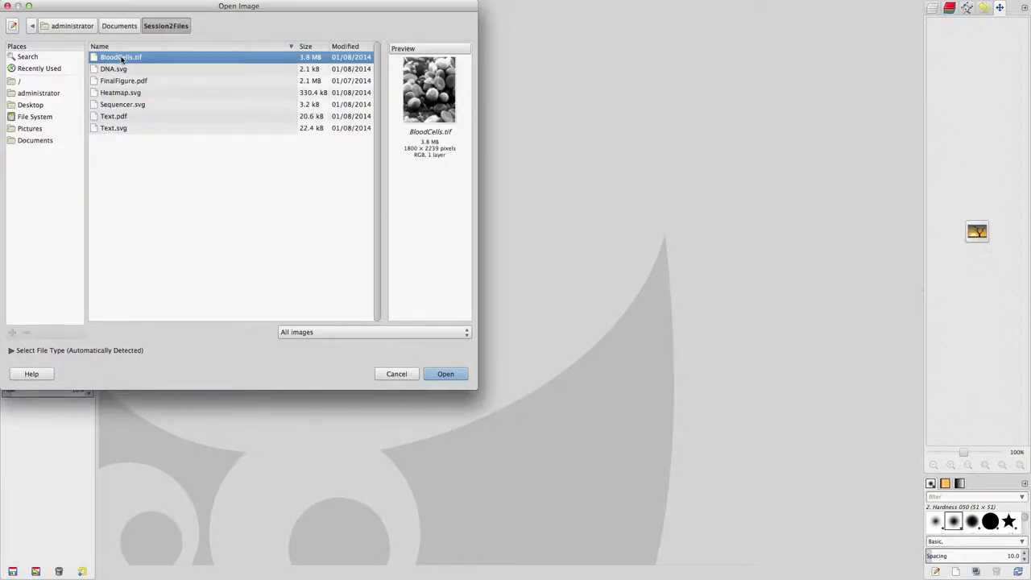
left_click(443, 375)
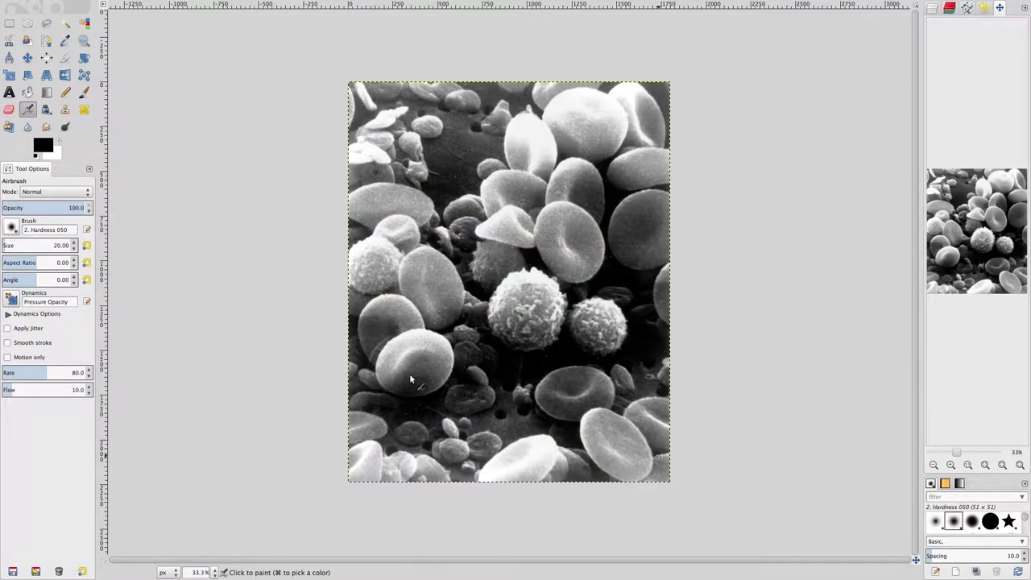
Bring up the image's print size settings and switch the print size unit to inches.
mouse_move(220, 4)
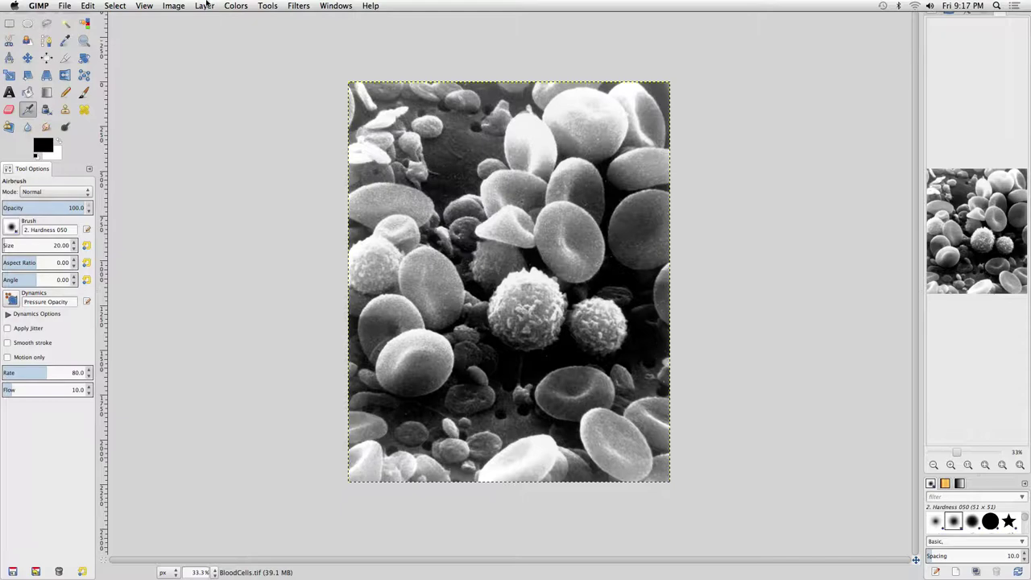
left_click(176, 6)
left_click(196, 86)
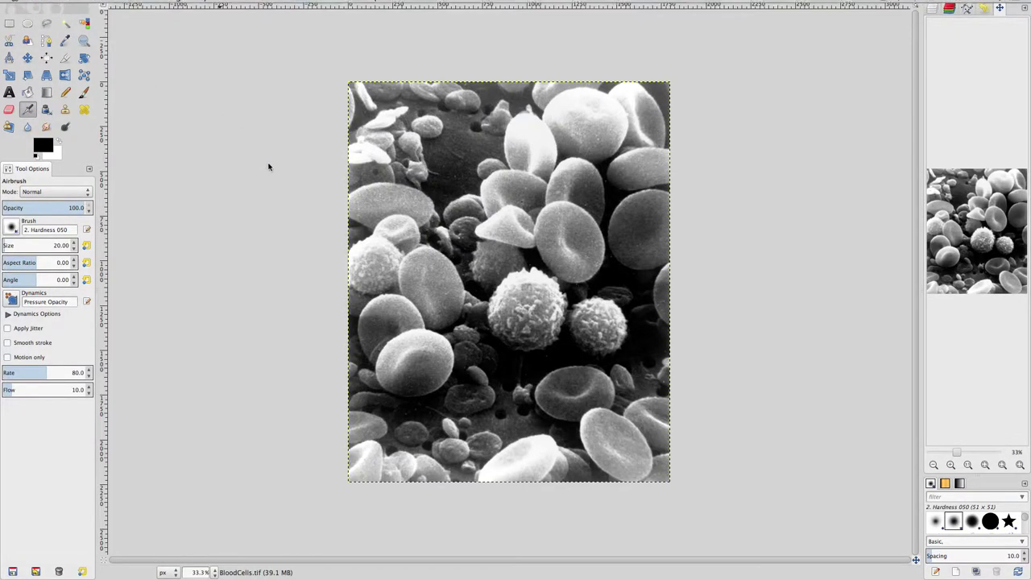
left_click_drag(121, 20, 215, 137)
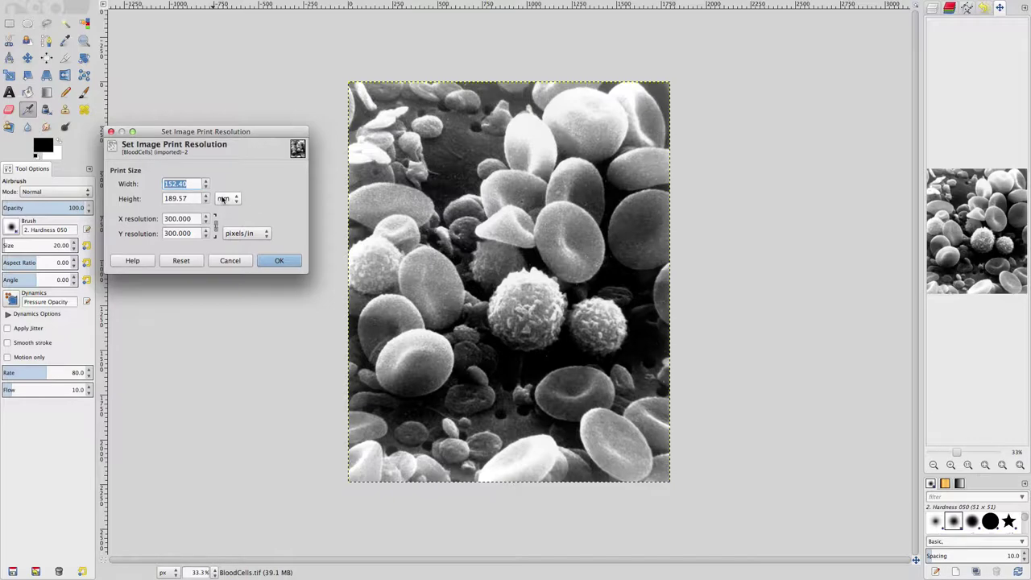
left_click(224, 199)
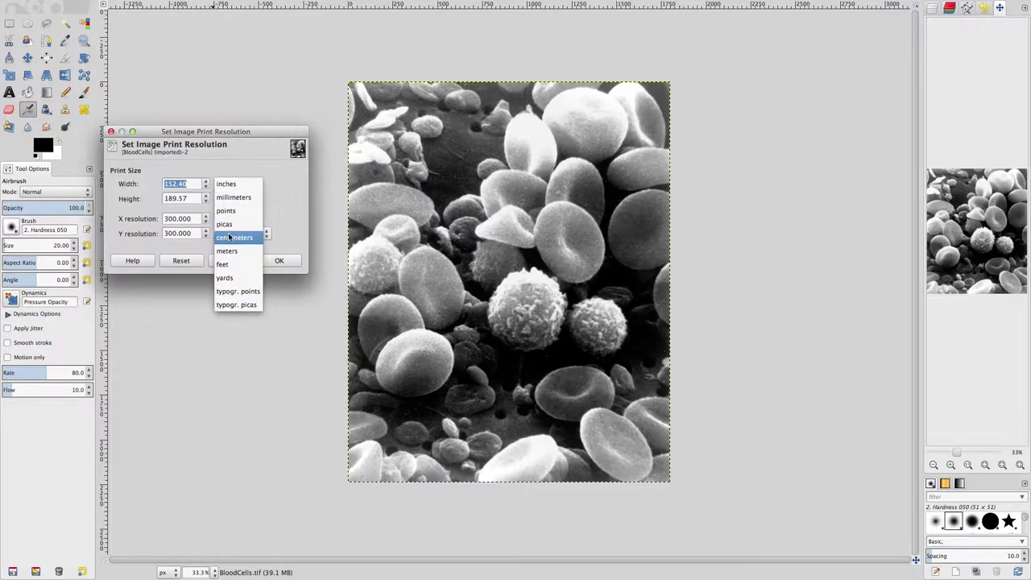
left_click(228, 188)
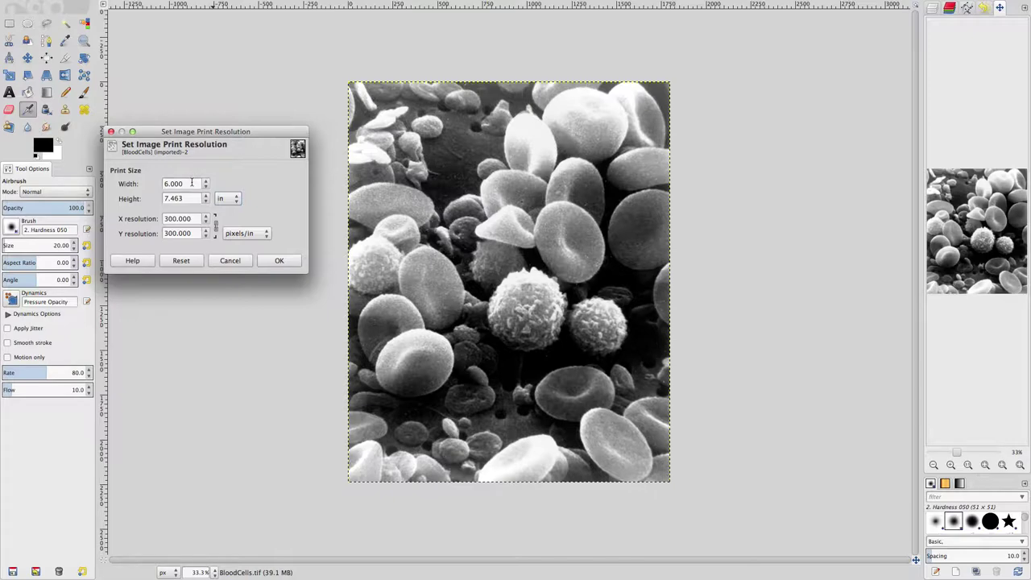
Set the print width to 5 inches and apply the new print resolution.
left_click_drag(191, 182, 119, 175)
key("BackSpace")
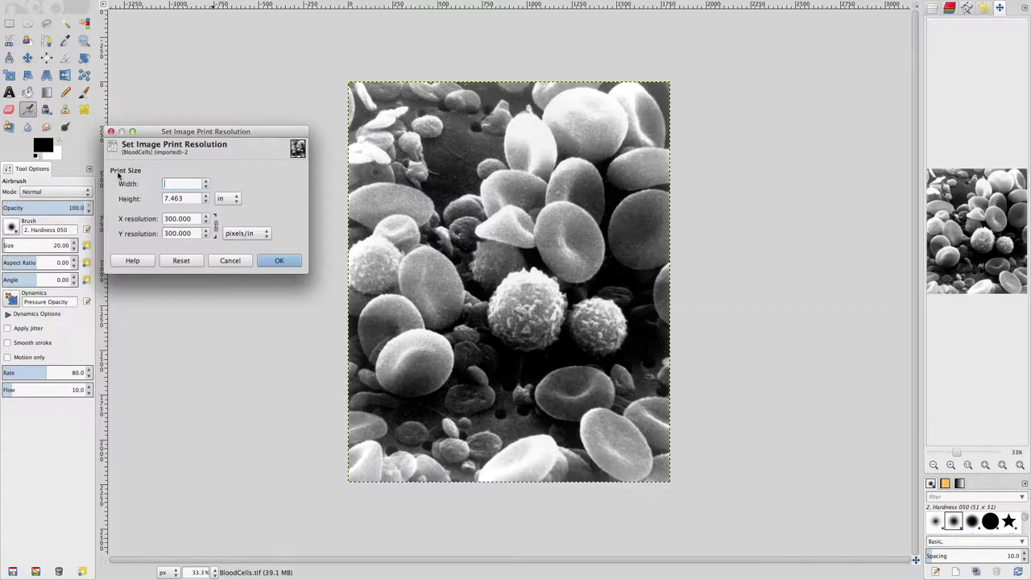
type("5")
key("Return")
left_click(296, 261)
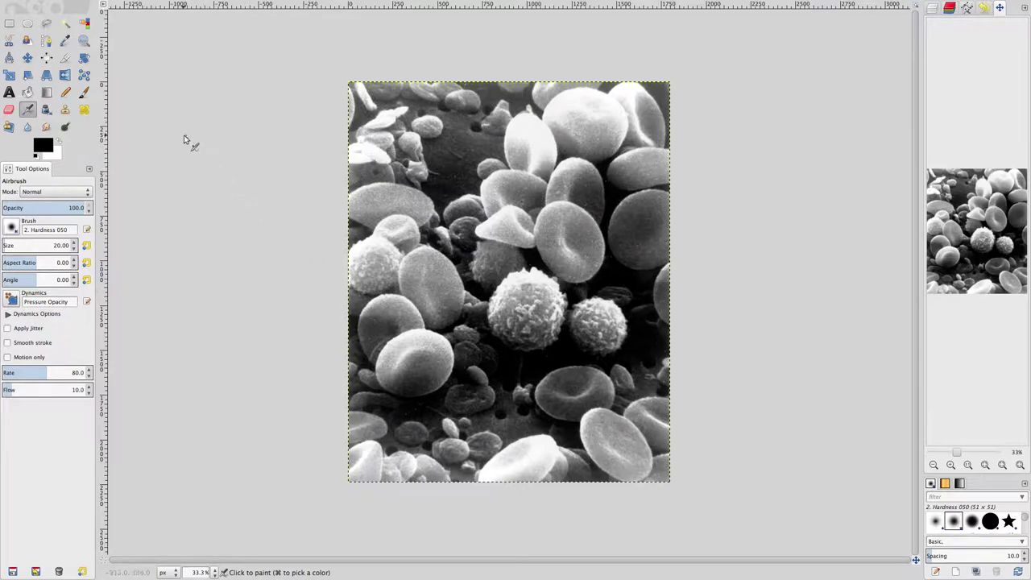
Export the image to the Session2Files folder as BloodCells5Inch.tif with LZW compression.
left_click(64, 6)
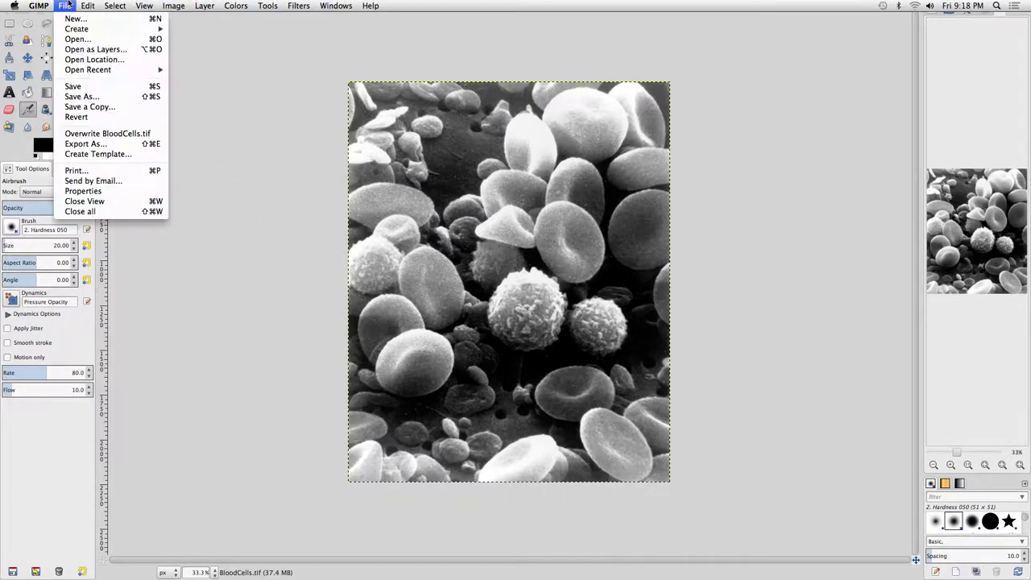
left_click(102, 144)
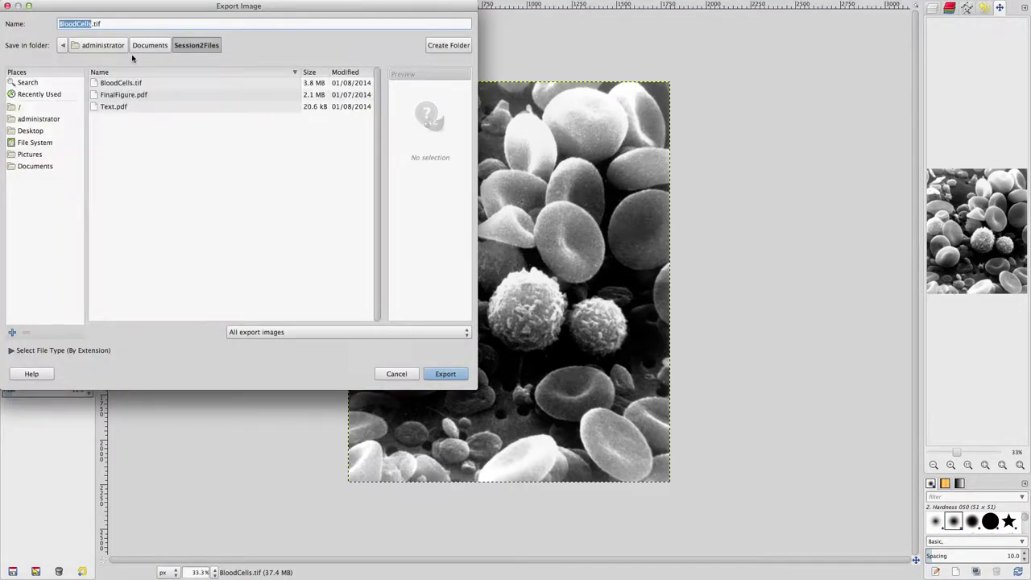
key("Right")
type("5inch")
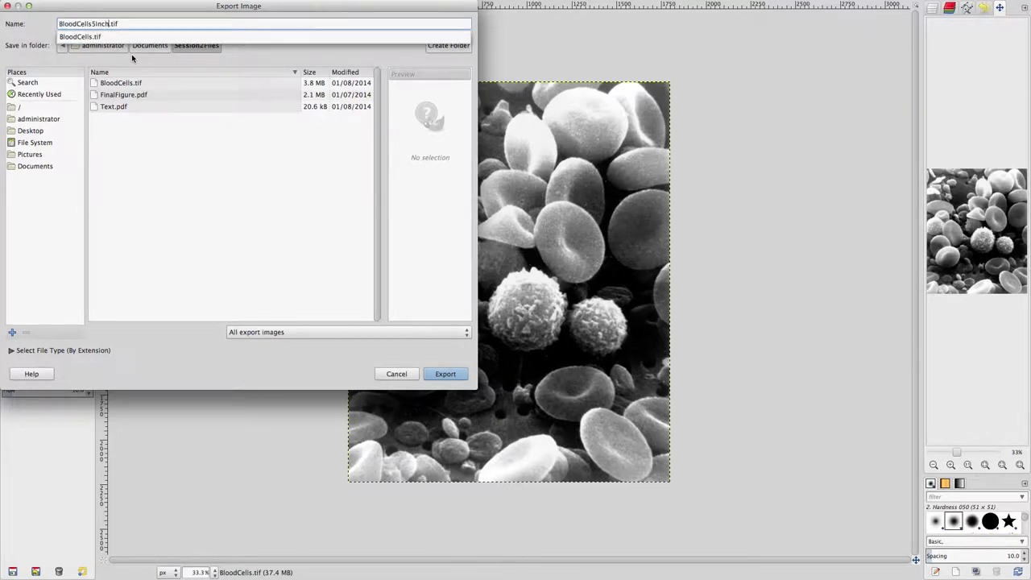
key("End")
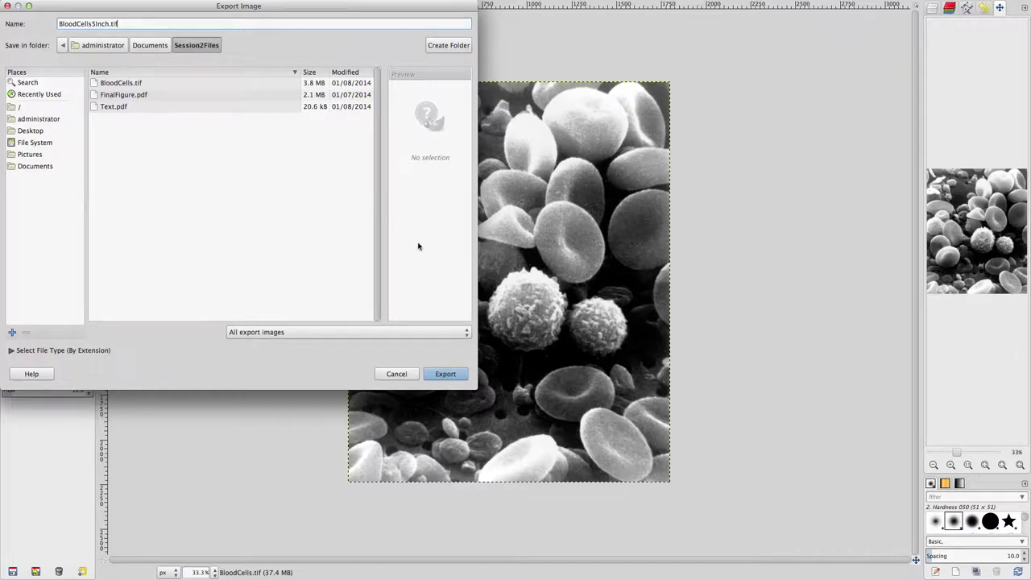
left_click(448, 374)
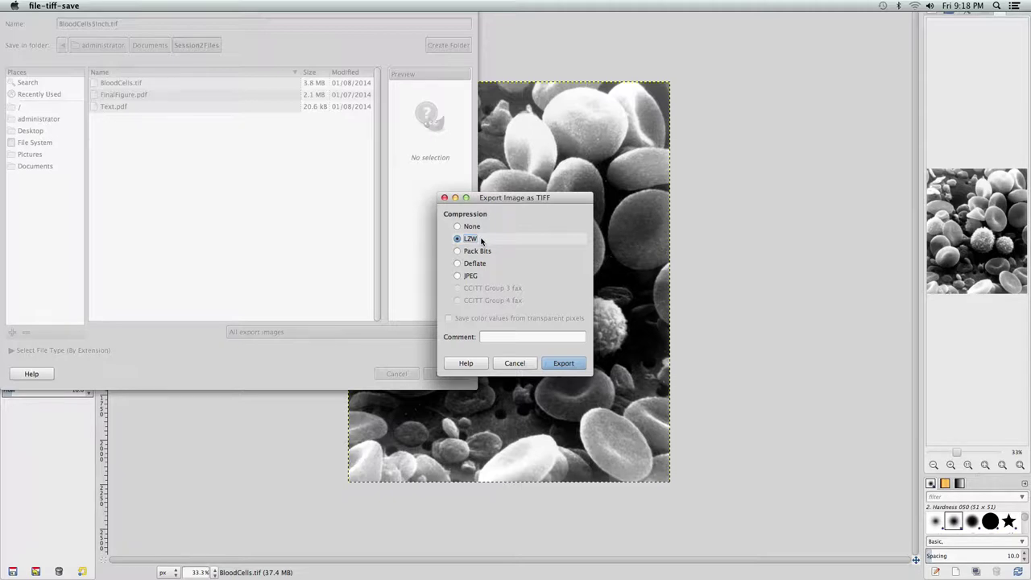
left_click(577, 367)
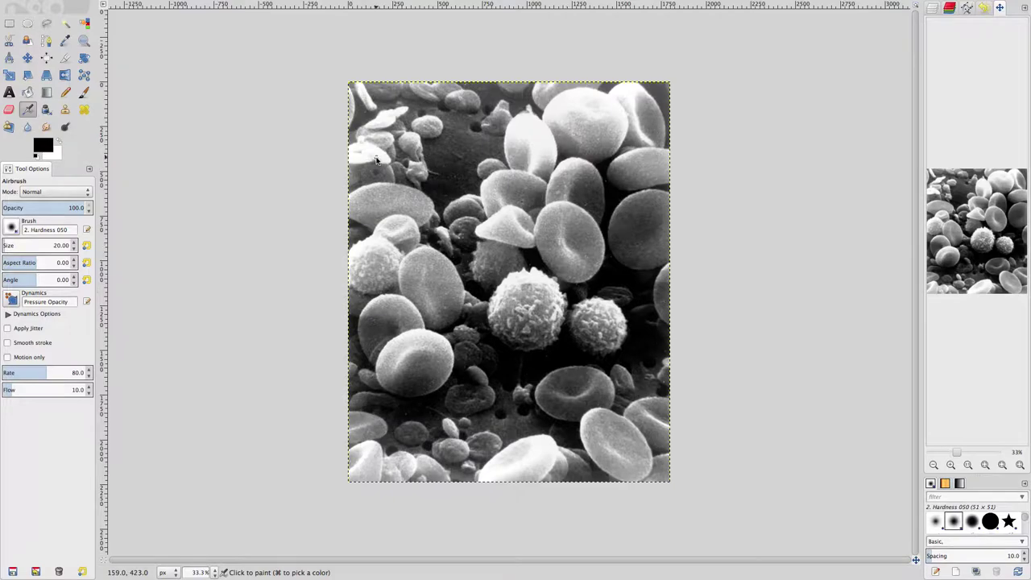
Start another export of the image, naming the file BloodCellsJPEG.jpg in the Session2Files folder.
left_click(65, 6)
mouse_move(83, 70)
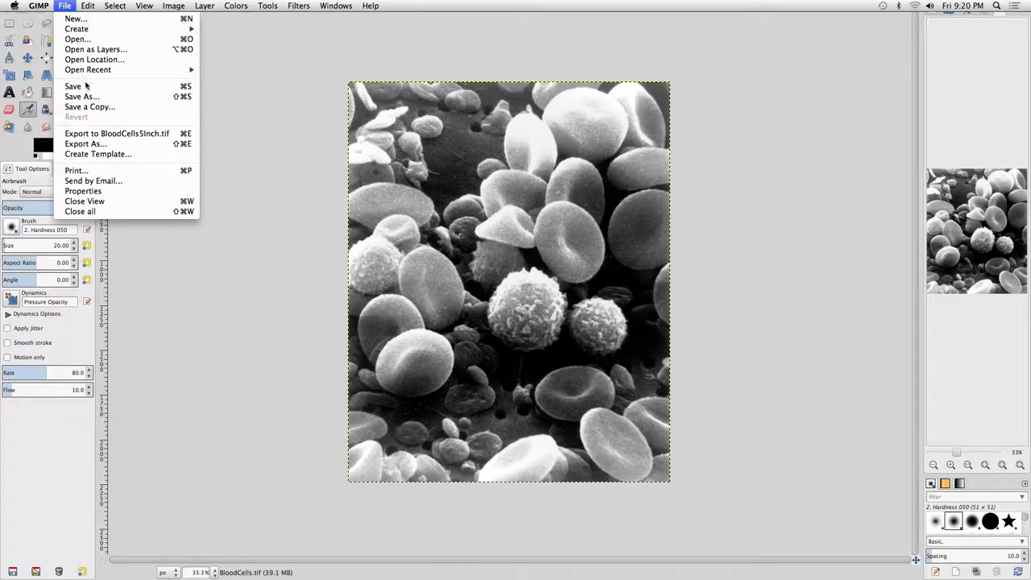
left_click(109, 143)
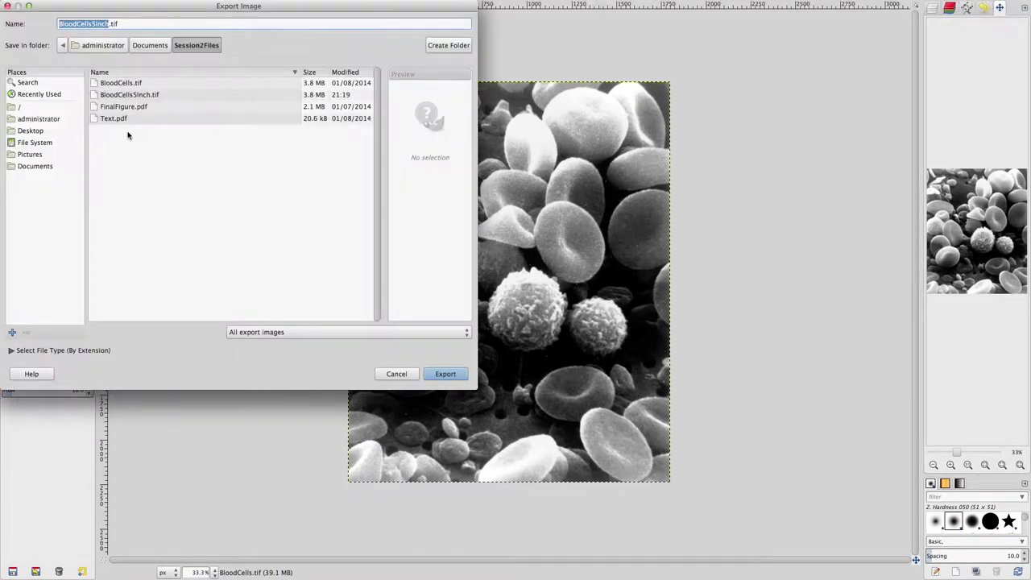
key("Right")
key("BackSpace")
key("BackSpace")
key("BackSpace")
key("BackSpace")
key("BackSpace")
type("JPEG")
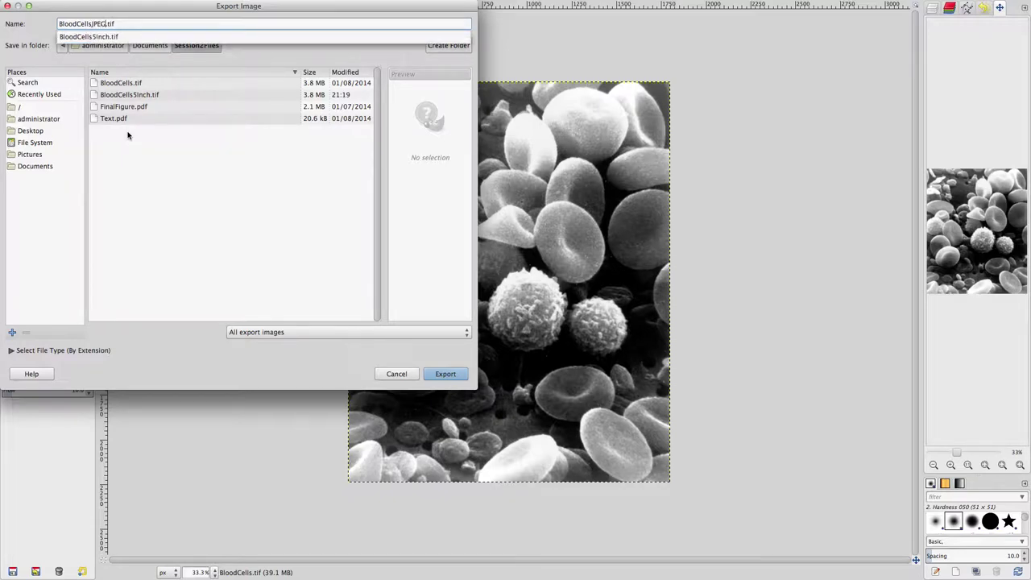
key("Right")
key("shift+End")
type("jpg")
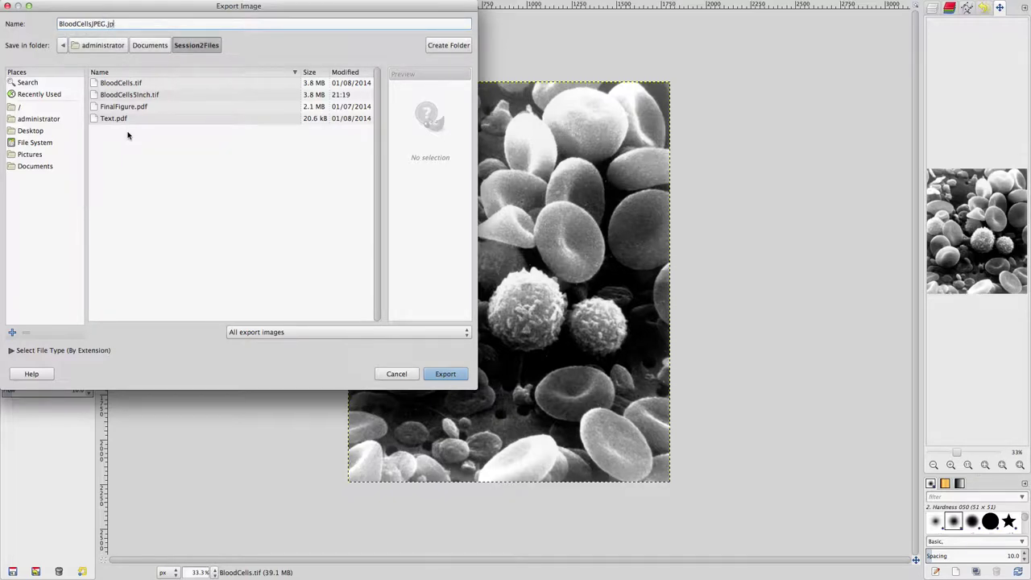
left_click(458, 380)
left_click(458, 380)
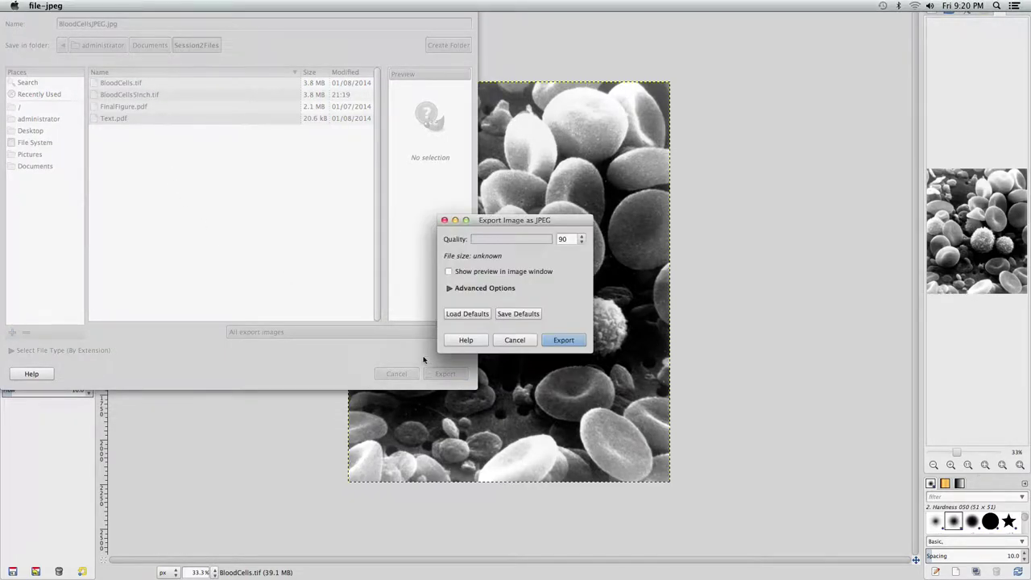
Export the JPEG with quality 99, 4:4:4 (best quality) subsampling and the Floating-Point DCT method.
left_click(581, 237)
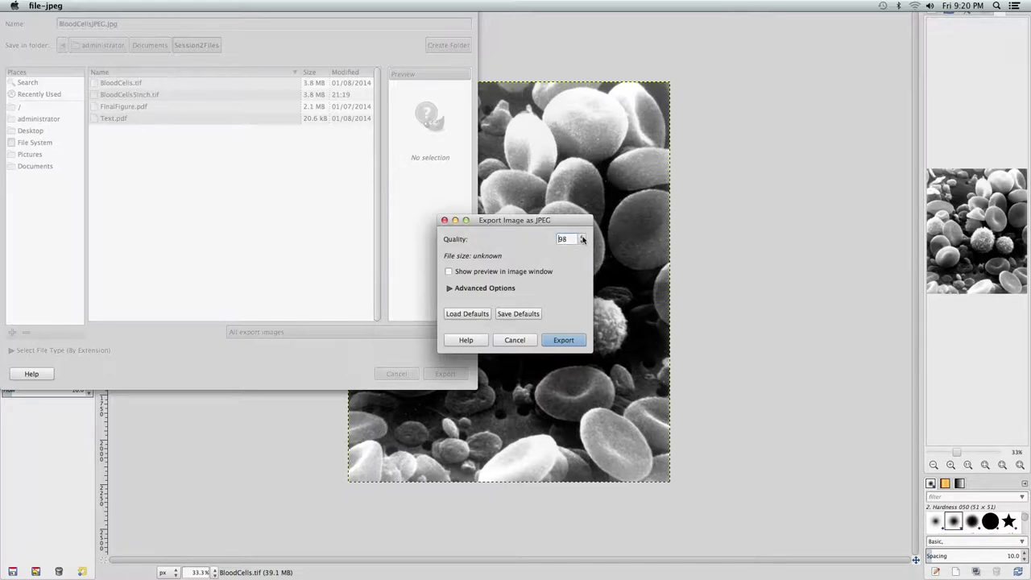
left_click(514, 288)
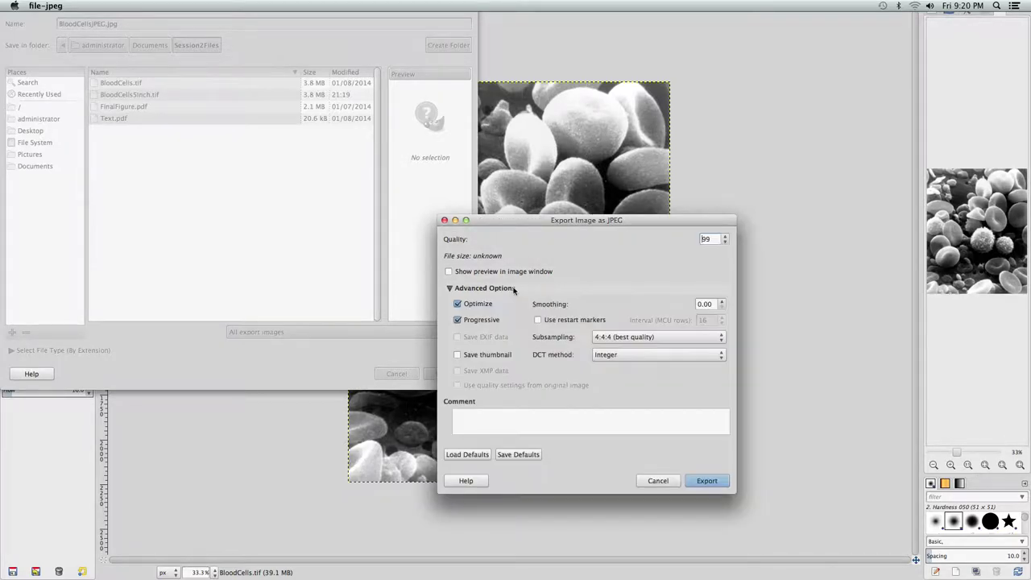
left_click(622, 338)
left_click(636, 338)
left_click(637, 356)
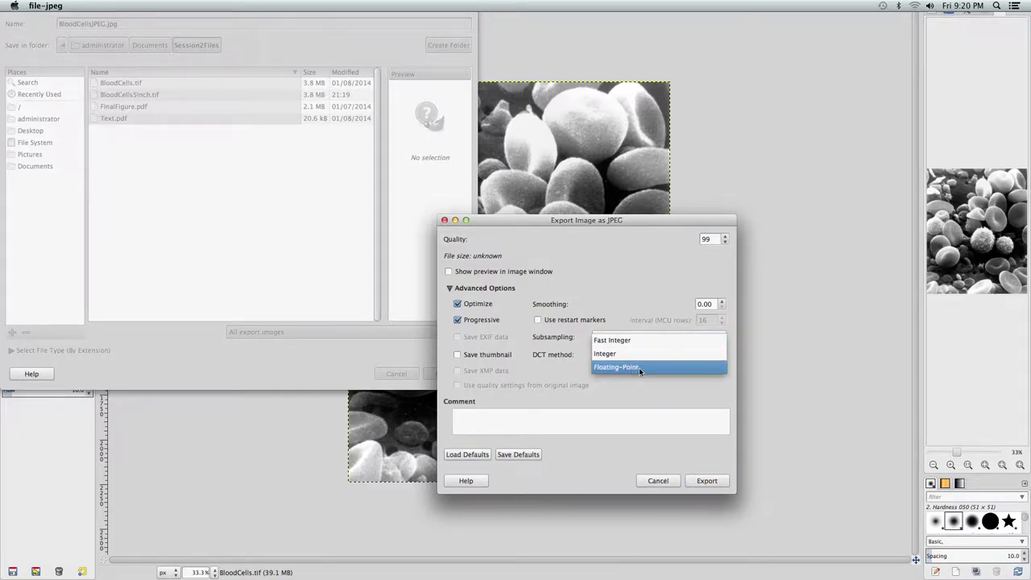
left_click(639, 367)
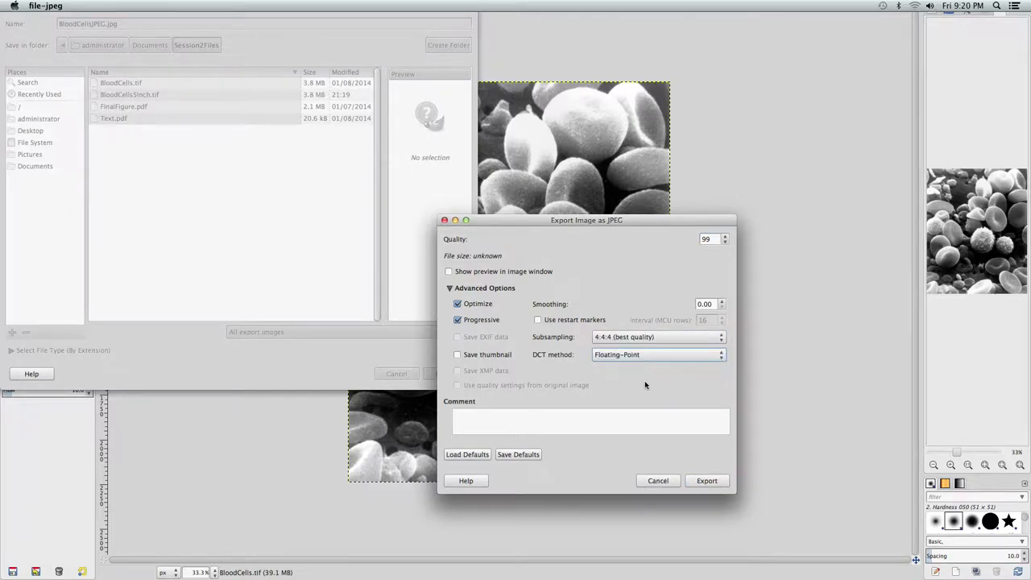
left_click(707, 481)
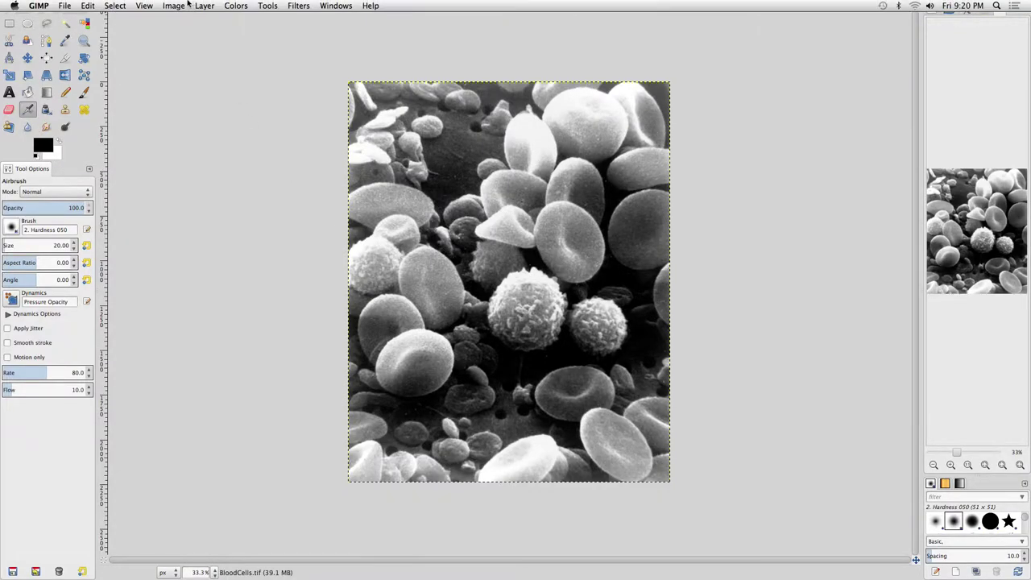
Open the image scaling settings, try Sinc (Lanczos3) interpolation, and set the interpolation to None.
left_click(175, 5)
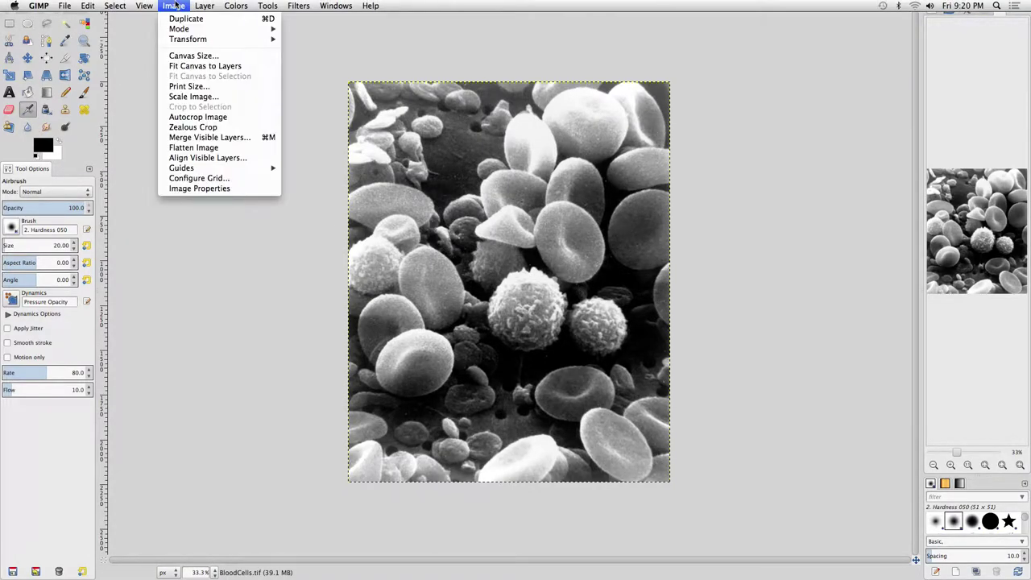
left_click(227, 98)
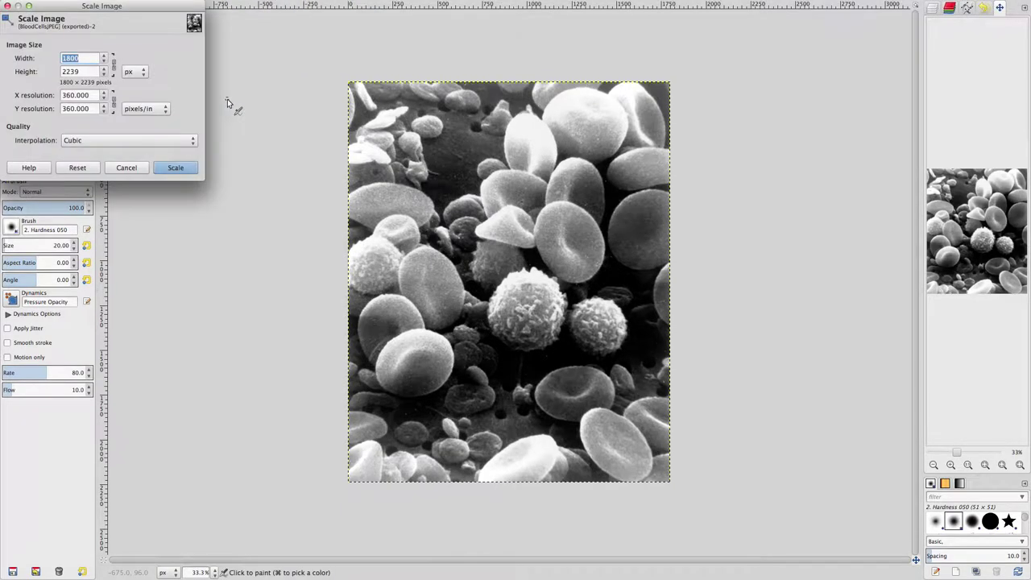
left_click_drag(98, 8, 218, 132)
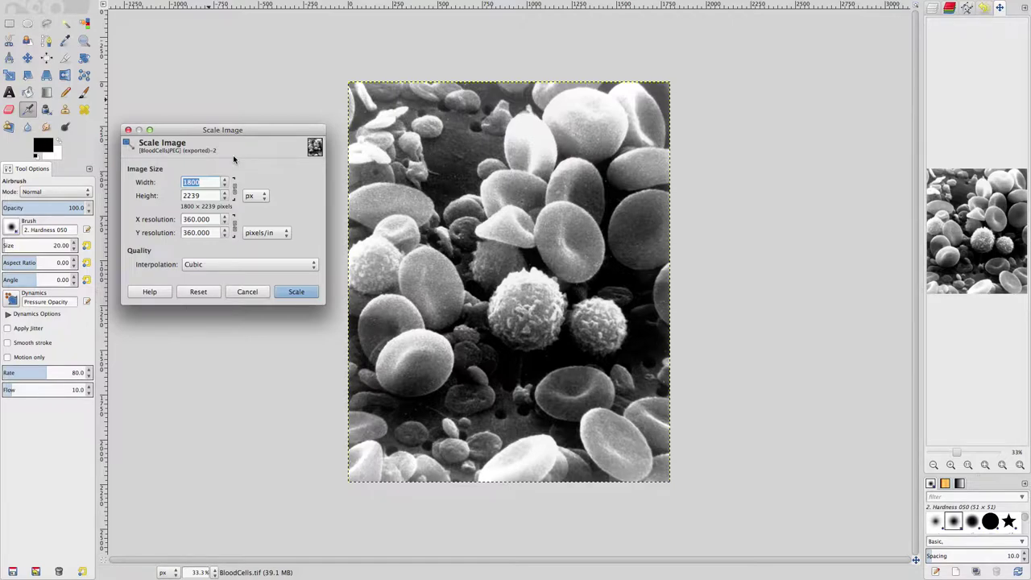
left_click(231, 271)
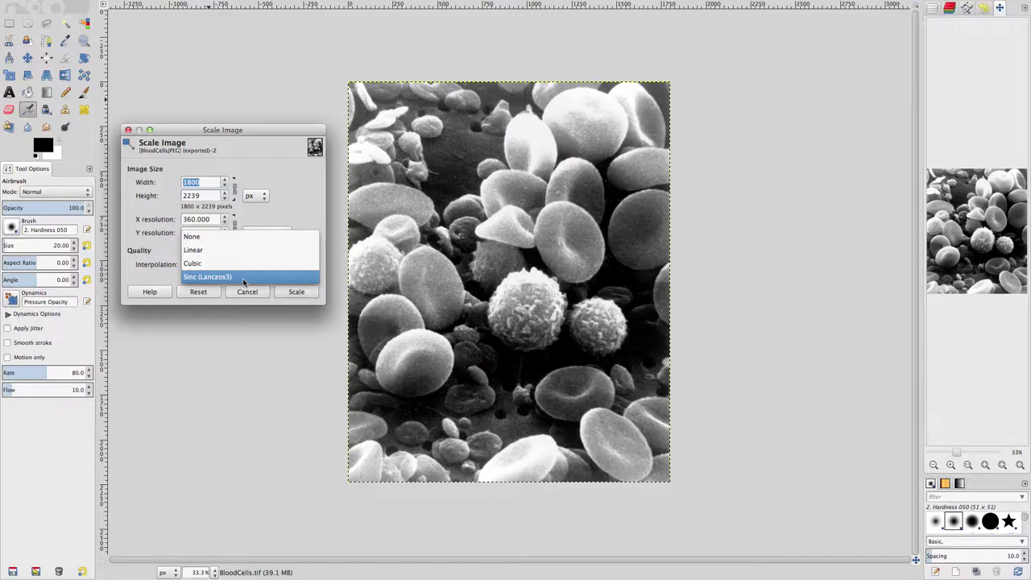
left_click(244, 278)
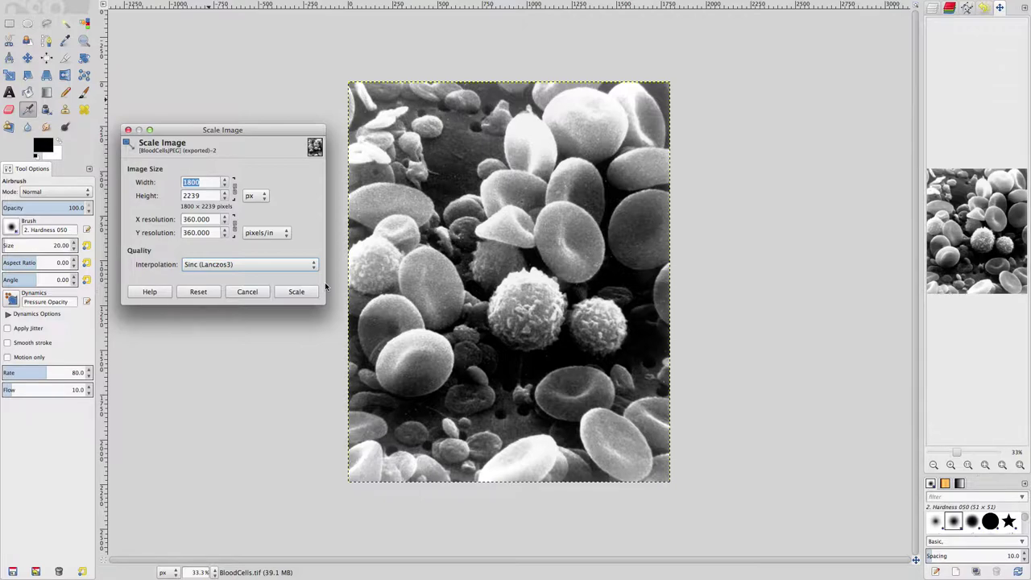
left_click(266, 265)
left_click(246, 221)
Scale the image down to 100 px wide at a resolution of 1000 pixels/in.
double_click(189, 183)
type("100")
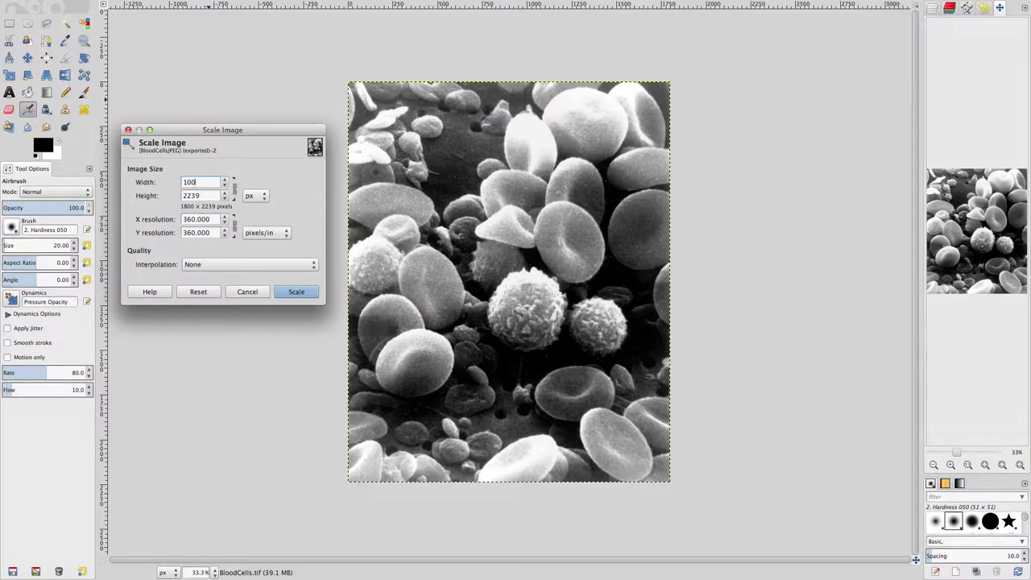
left_click(201, 196)
triple_click(213, 219)
type("1000")
left_click(208, 232)
left_click(311, 293)
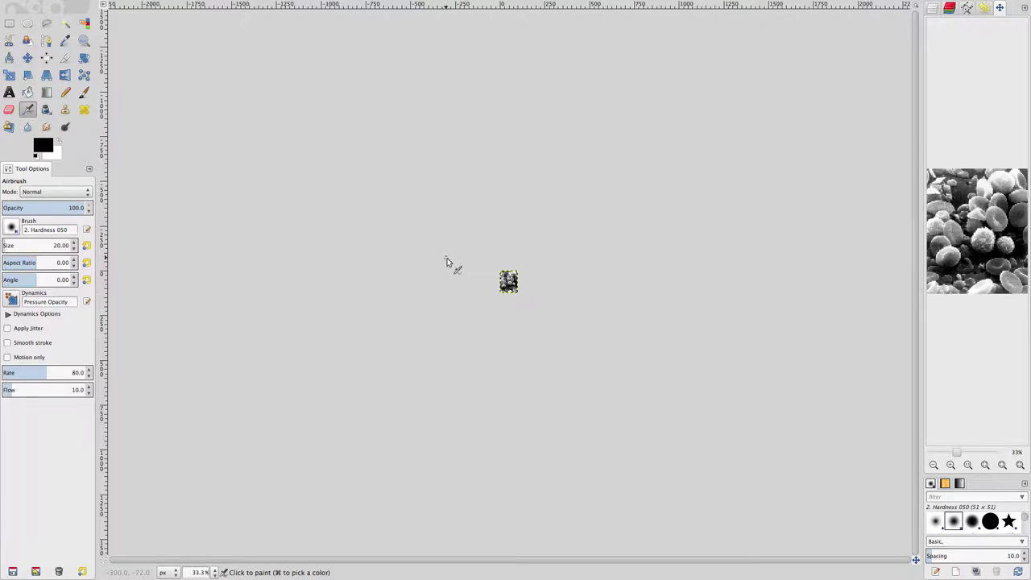
Examine the pixel detail of the downscaled image up close at 800% zoom.
left_click(969, 467)
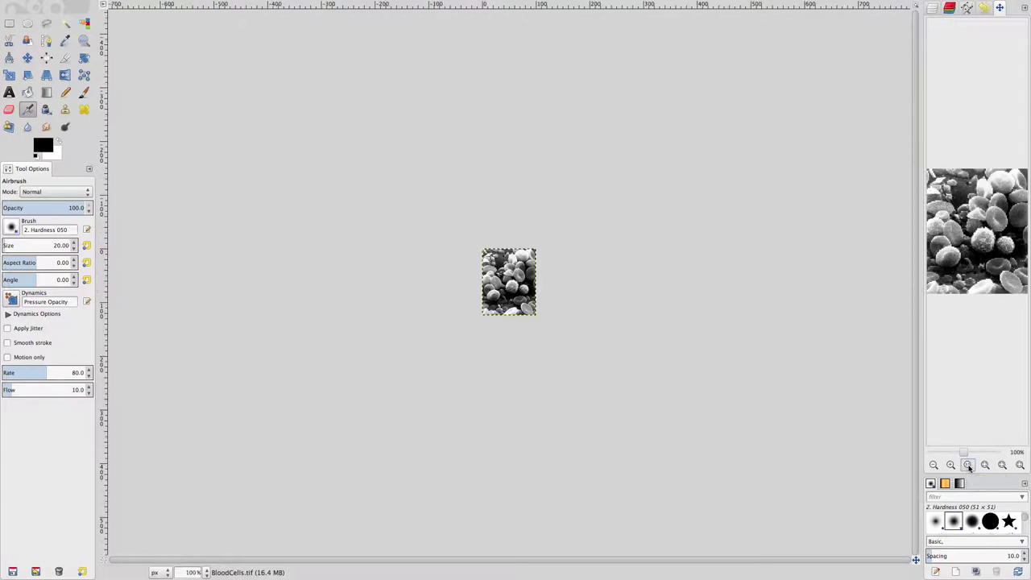
left_click(951, 465)
left_click(951, 466)
left_click(951, 465)
left_click(951, 466)
left_click(951, 465)
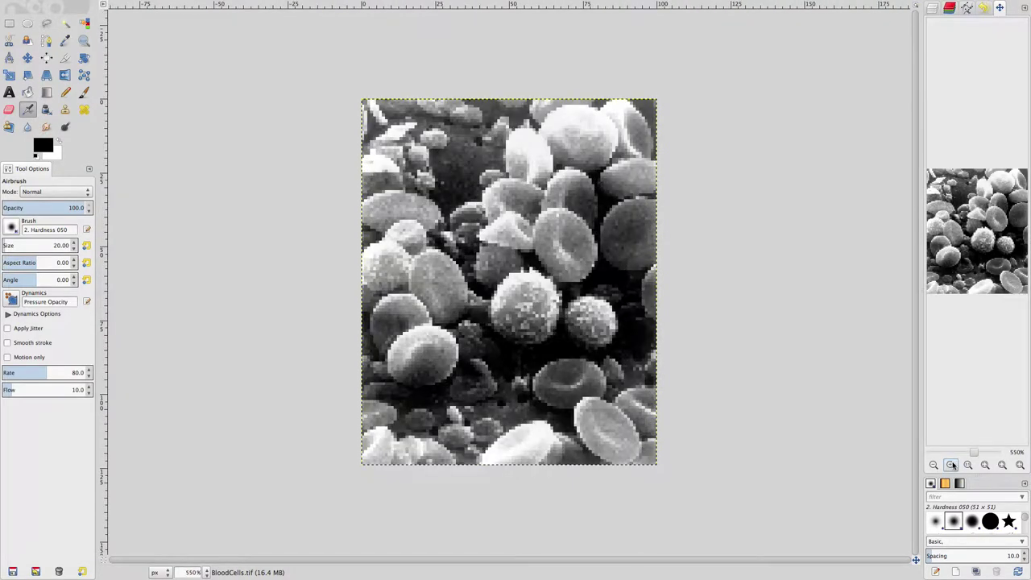
left_click(951, 466)
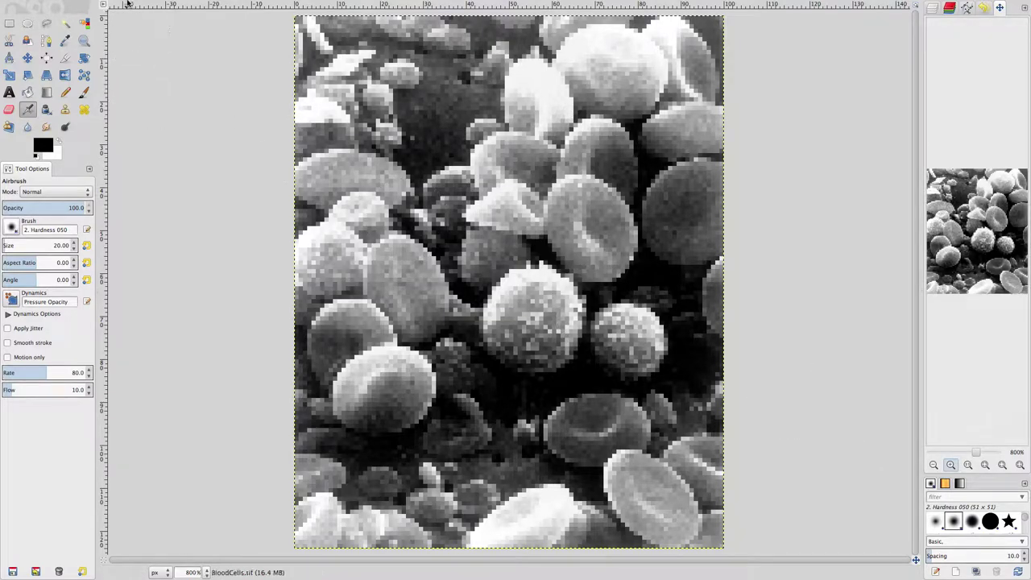
Scale the image up to 2000 px wide using Cubic interpolation.
left_click(173, 6)
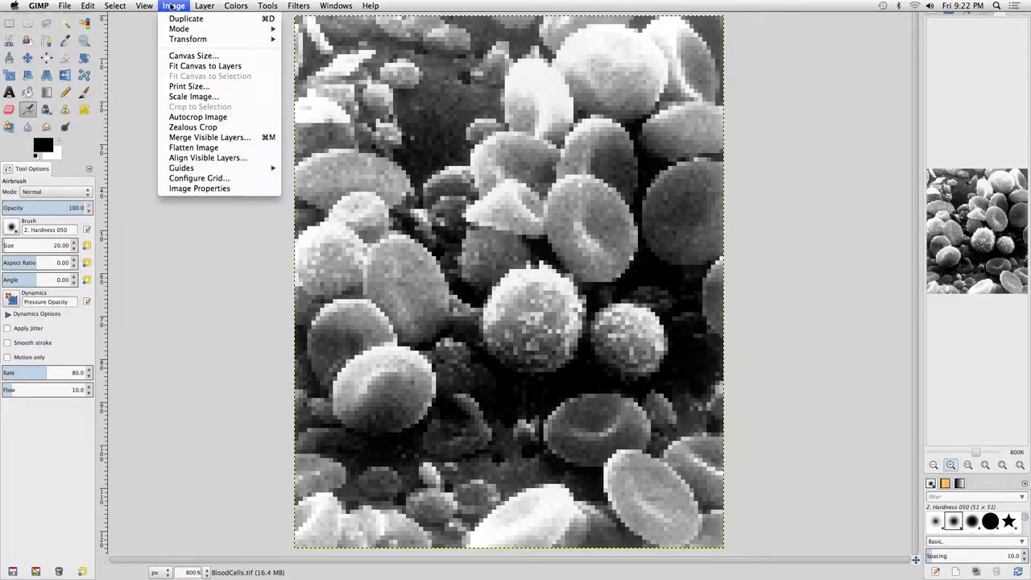
left_click(205, 98)
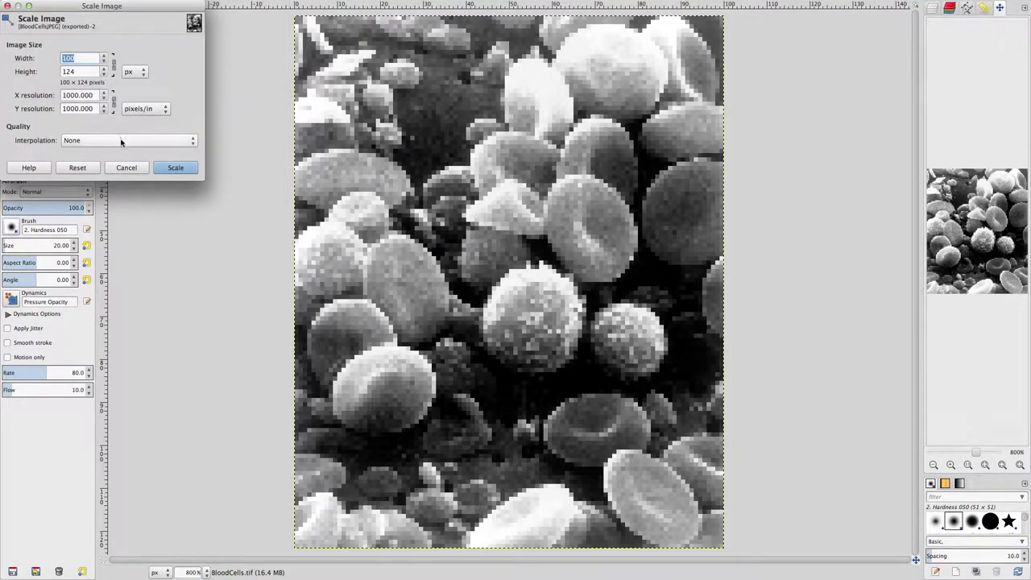
left_click(121, 141)
left_click(121, 166)
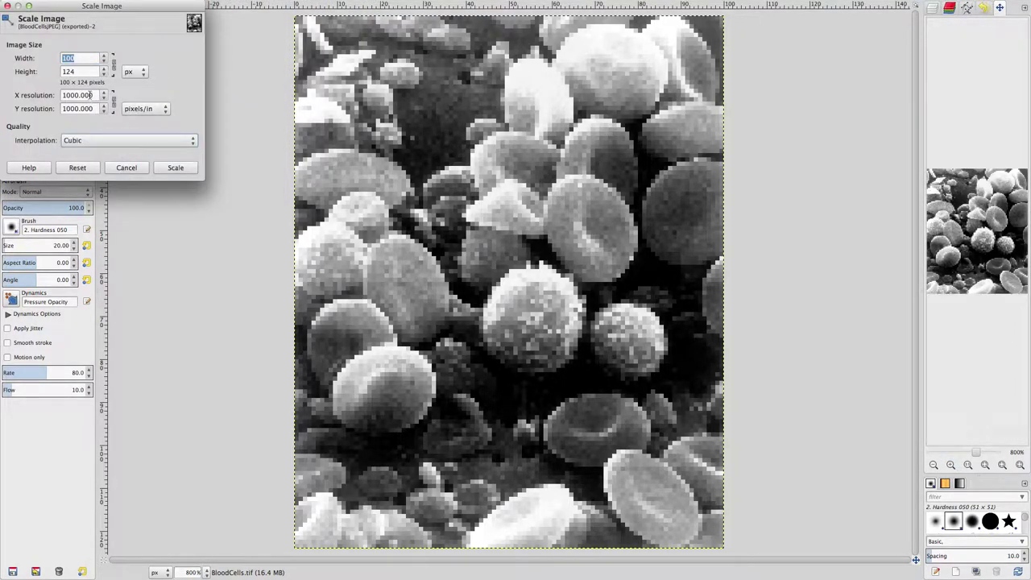
double_click(85, 59)
type("200")
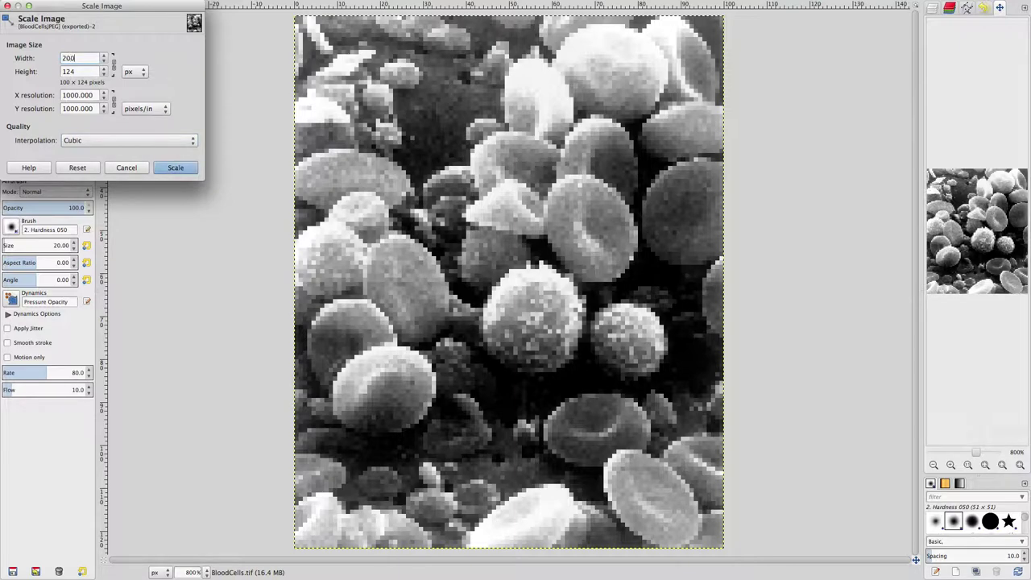
key("Tab")
left_click(167, 168)
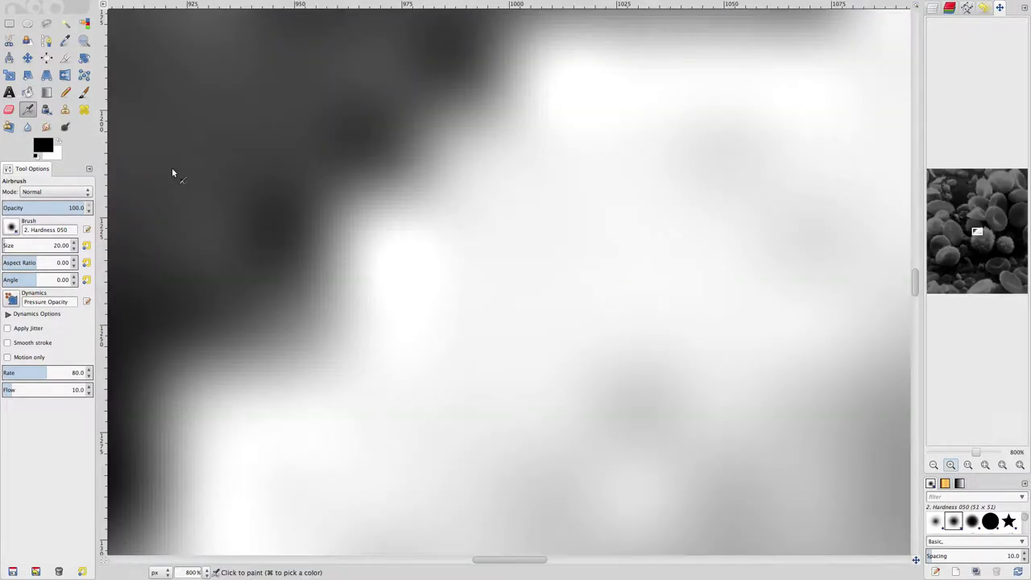
left_click(968, 465)
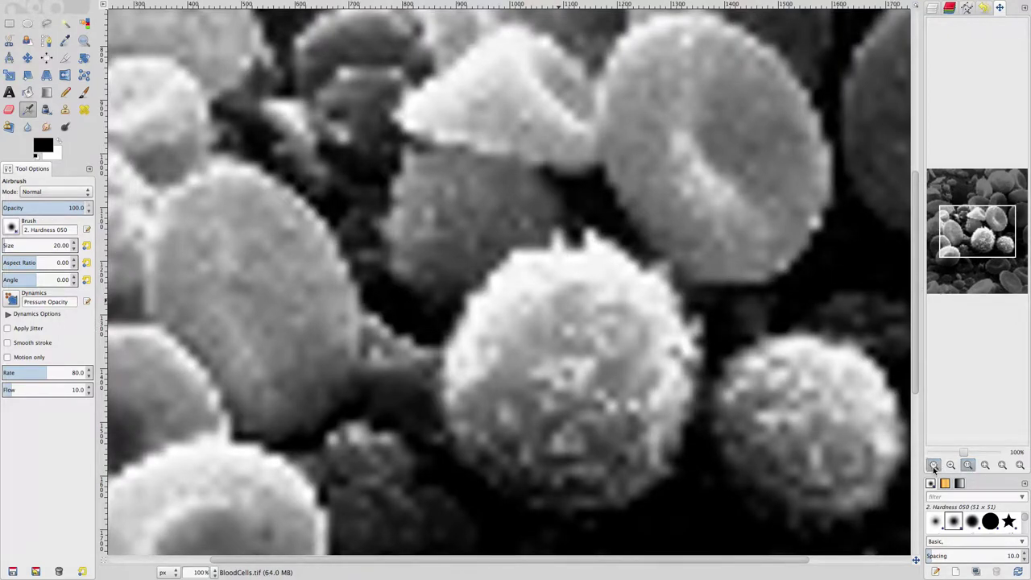
left_click(933, 466)
left_click(933, 465)
left_click(933, 465)
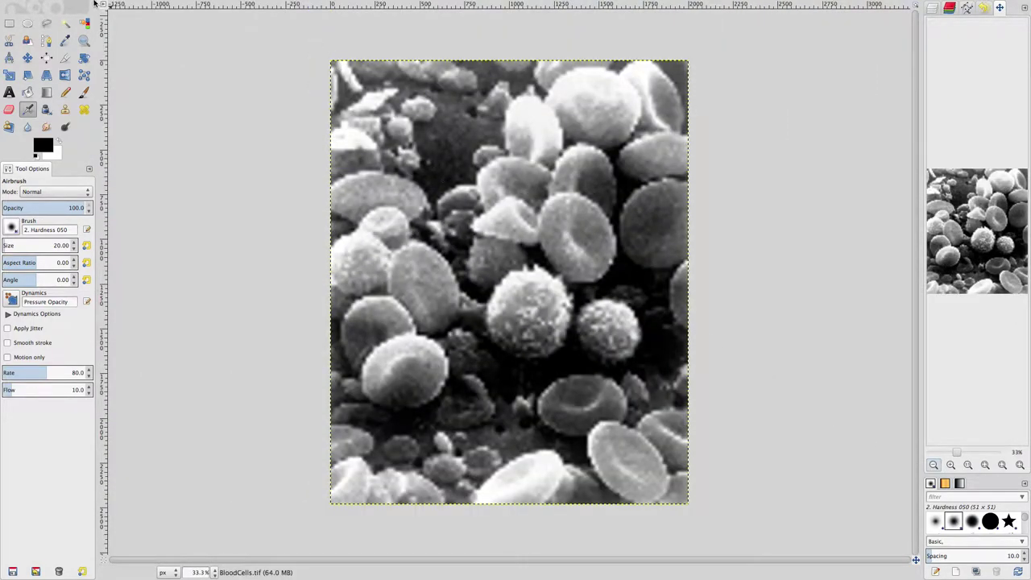
Start exporting the enlarged image to the Session2Files folder, naming the file BloodCellsPoorQuality.tif.
left_click(64, 6)
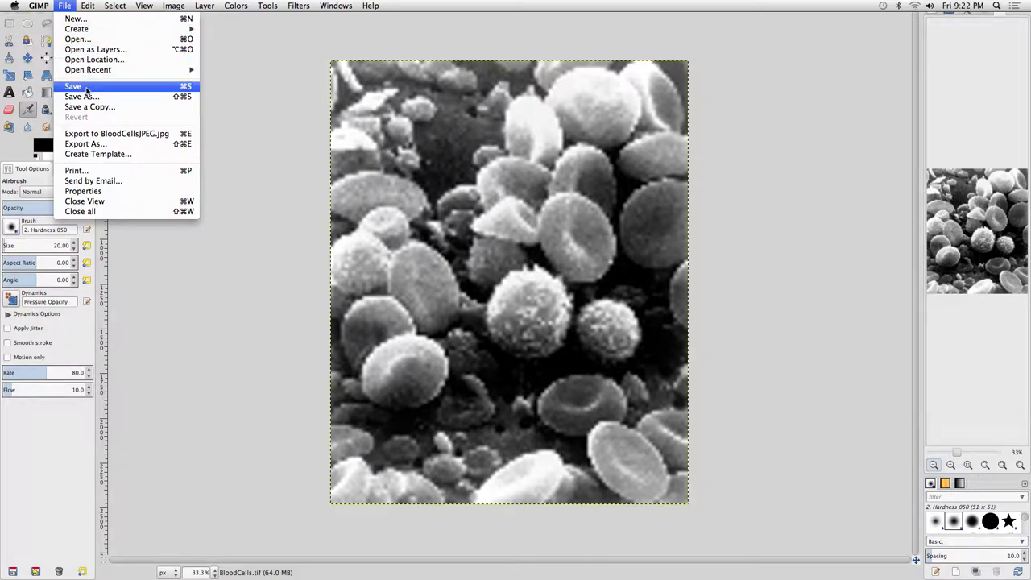
left_click(85, 144)
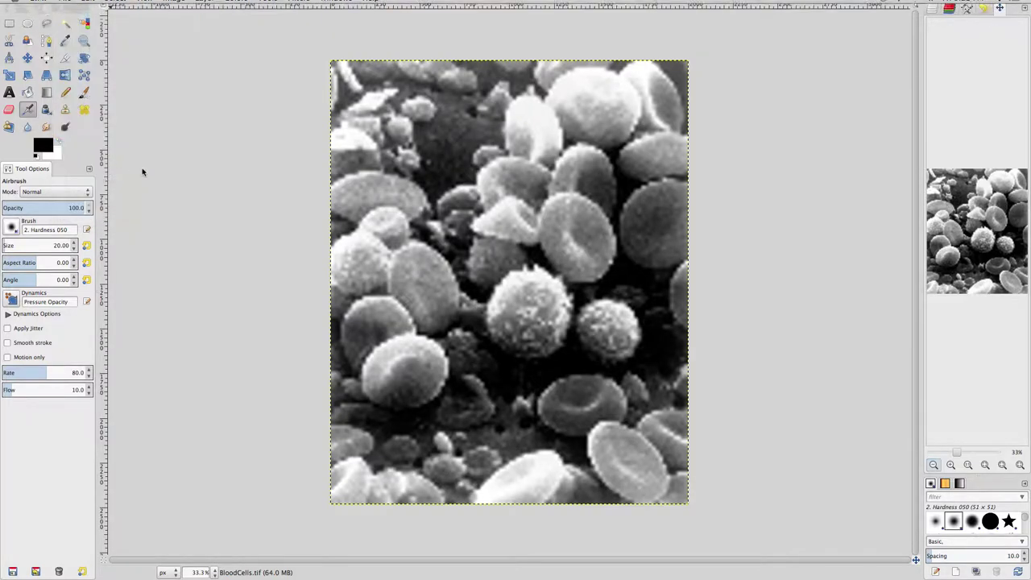
key("Right")
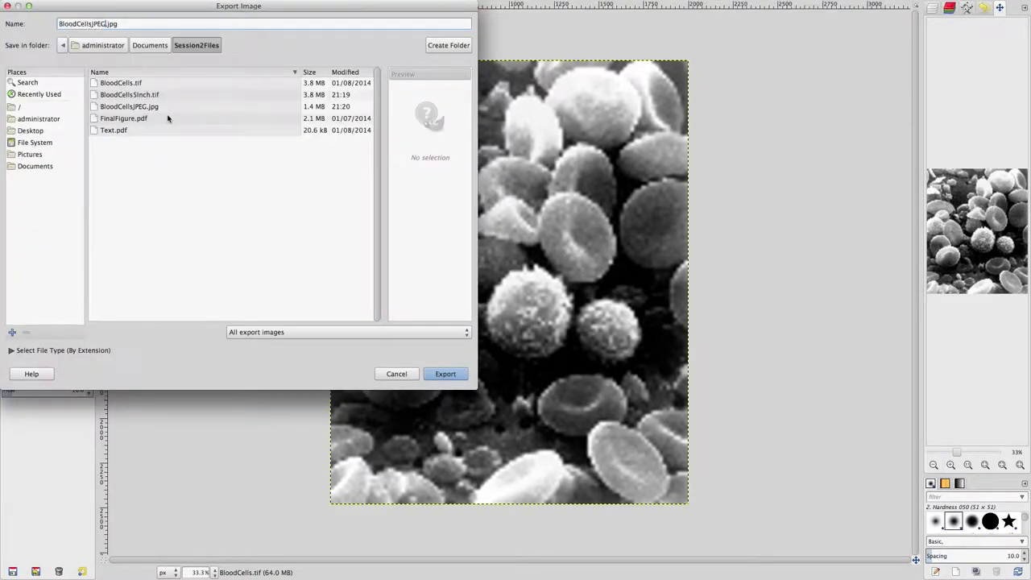
key("BackSpace")
key("BackSpace")
key("BackSpace")
key("BackSpace")
type("Po")
type("orQuality")
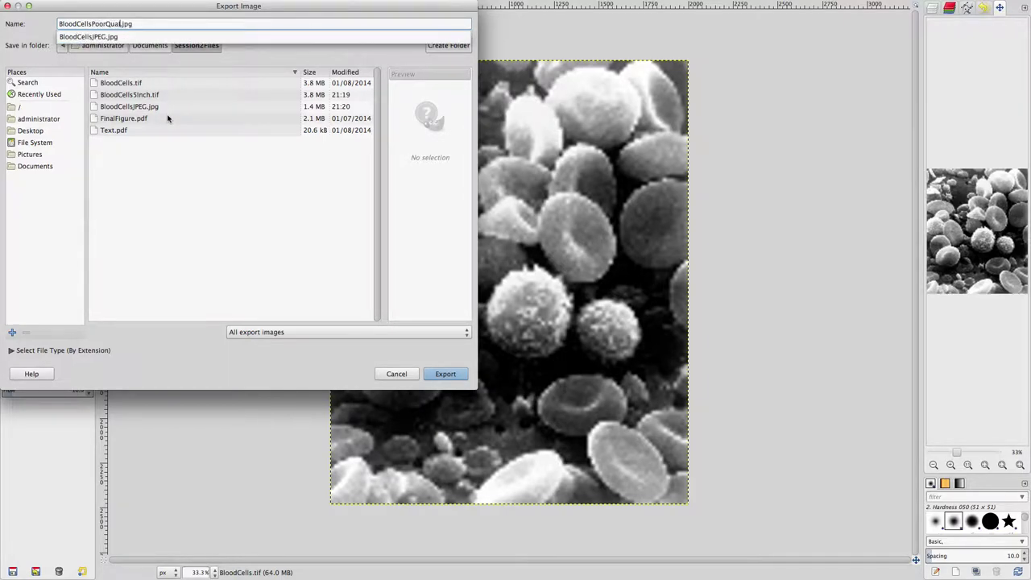
key("shift+Right")
key("shift+Right")
key("shift+Right")
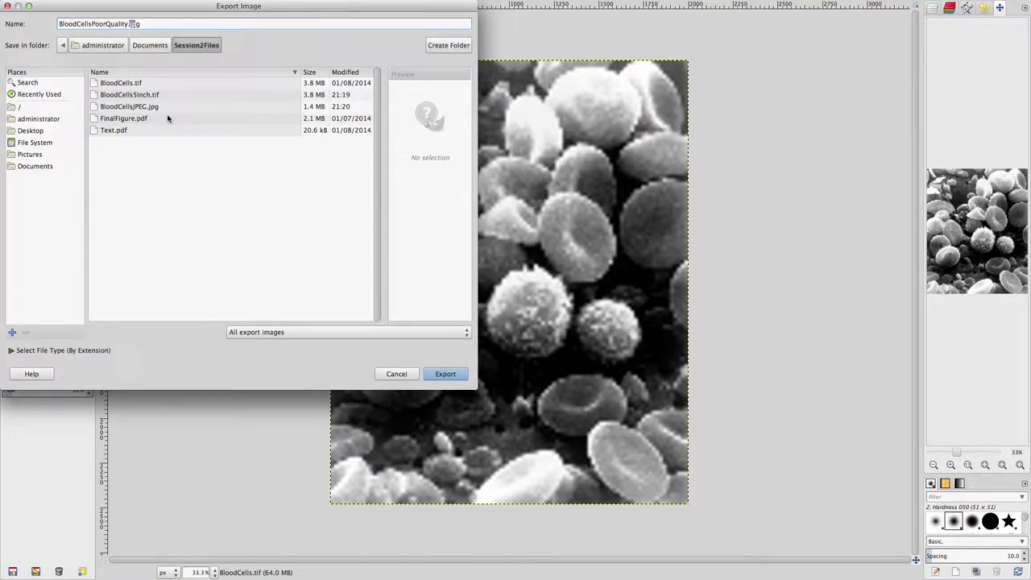
type("tif")
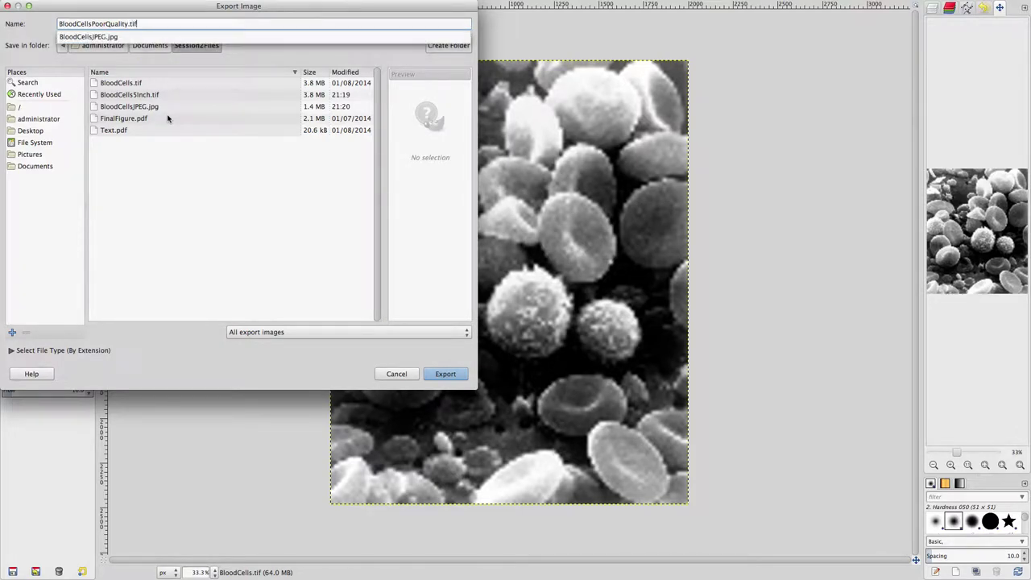
Export the TIFF file with LZW compression.
left_click(439, 375)
left_click(441, 375)
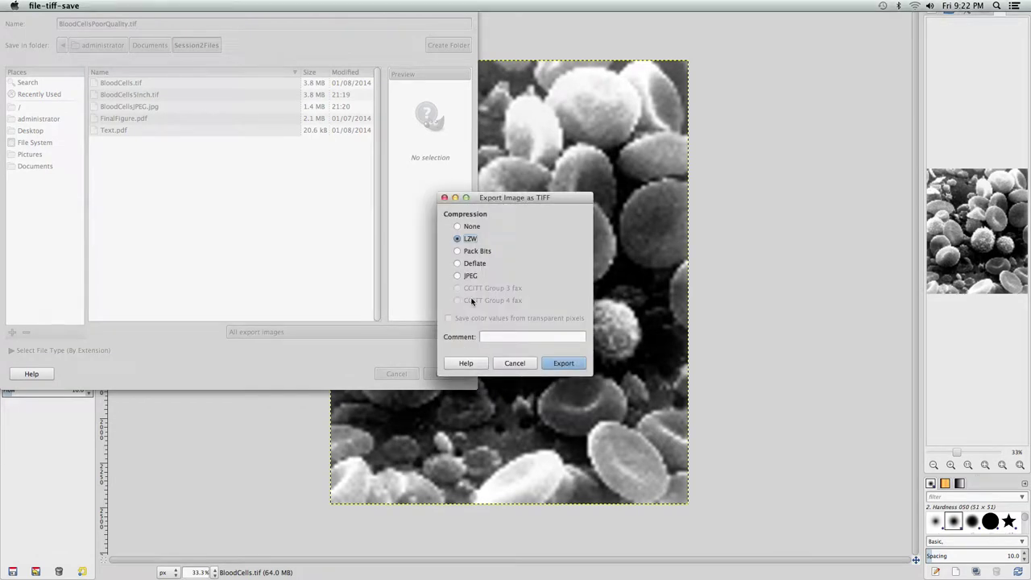
left_click(564, 363)
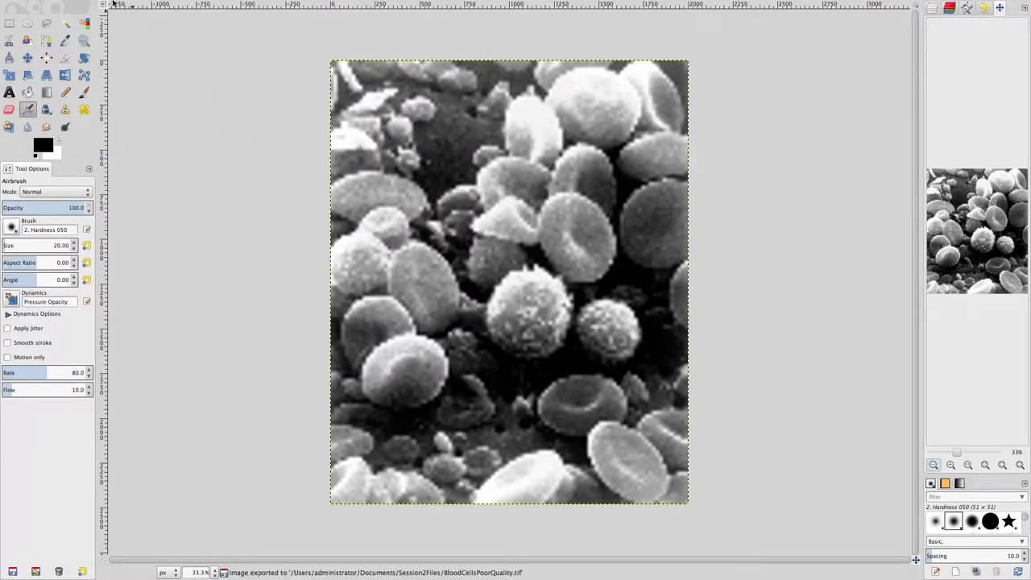
Close all open images and discard their unsaved changes.
left_click(65, 5)
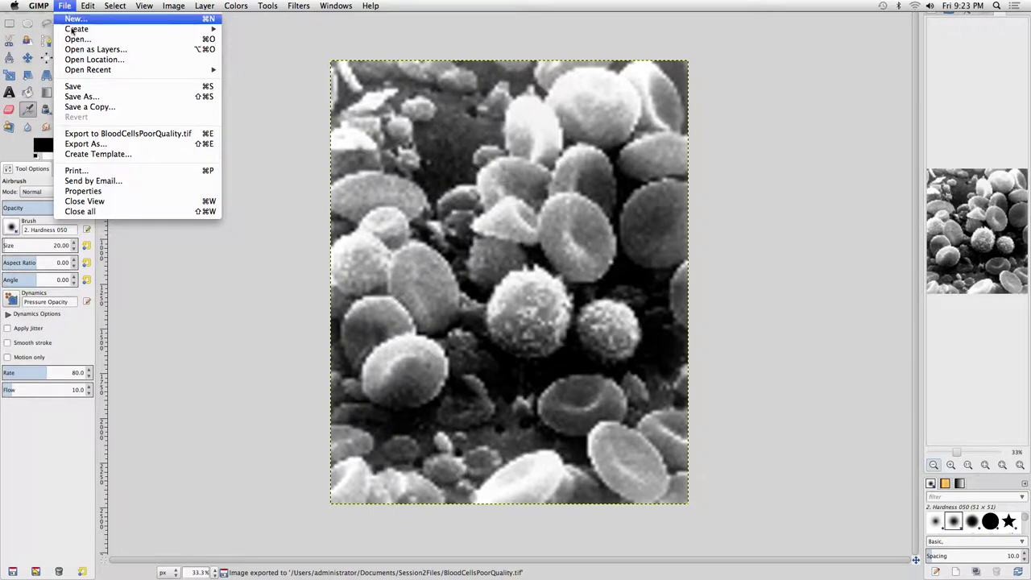
left_click(105, 213)
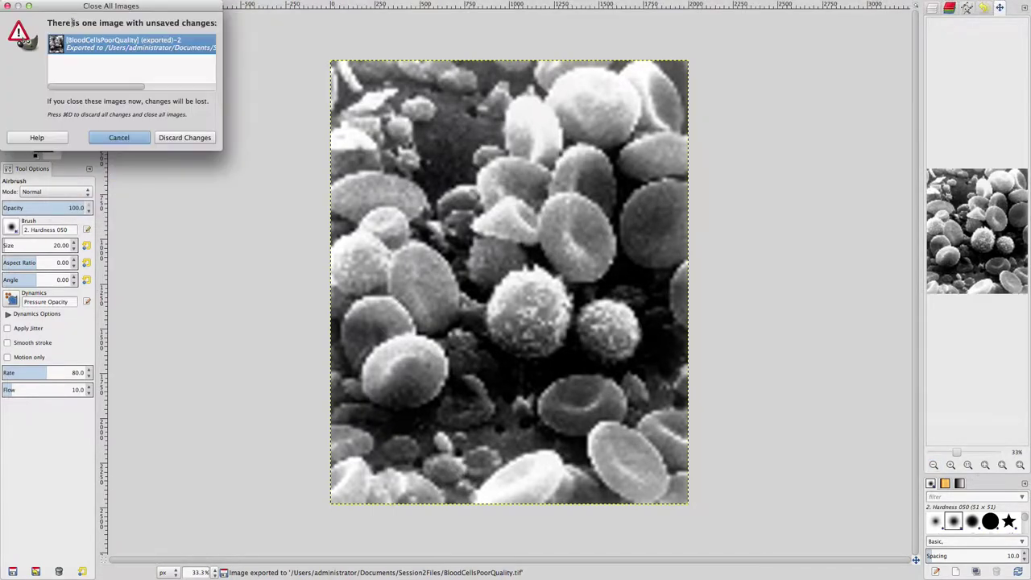
left_click(177, 138)
Open BloodCellsJPEG.jpg from the Session2Files folder.
left_click(69, 6)
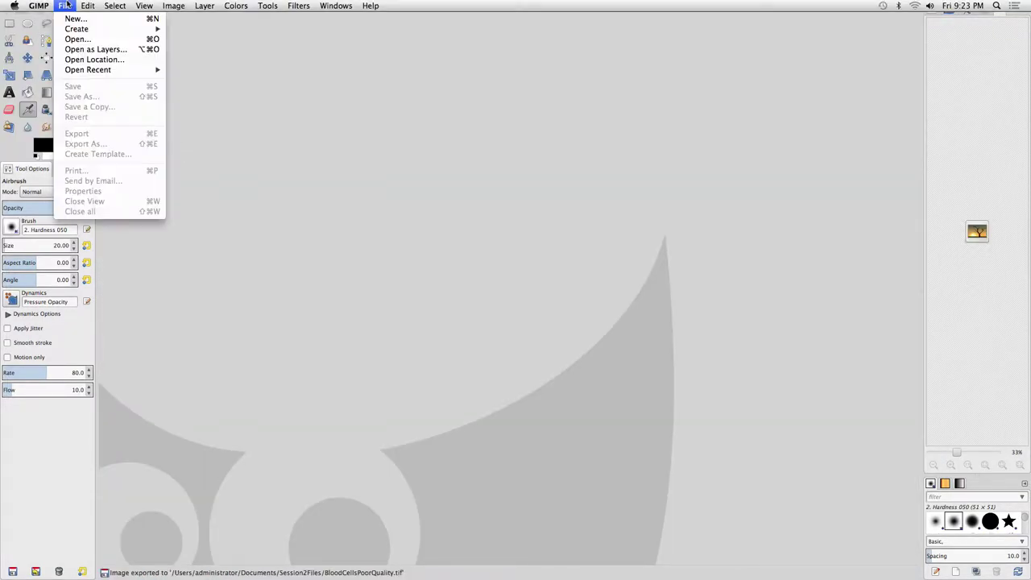
left_click(79, 39)
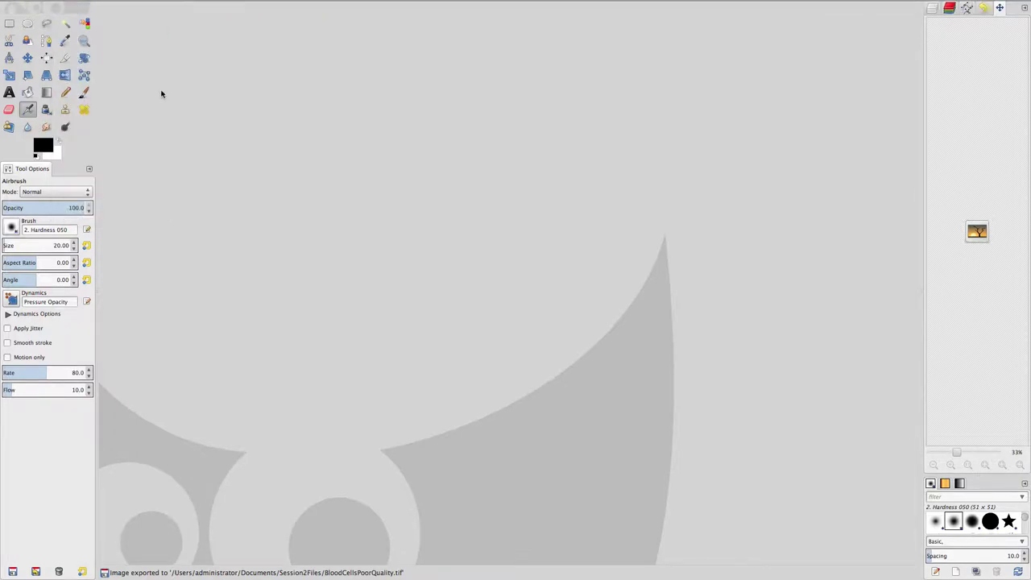
left_click(146, 81)
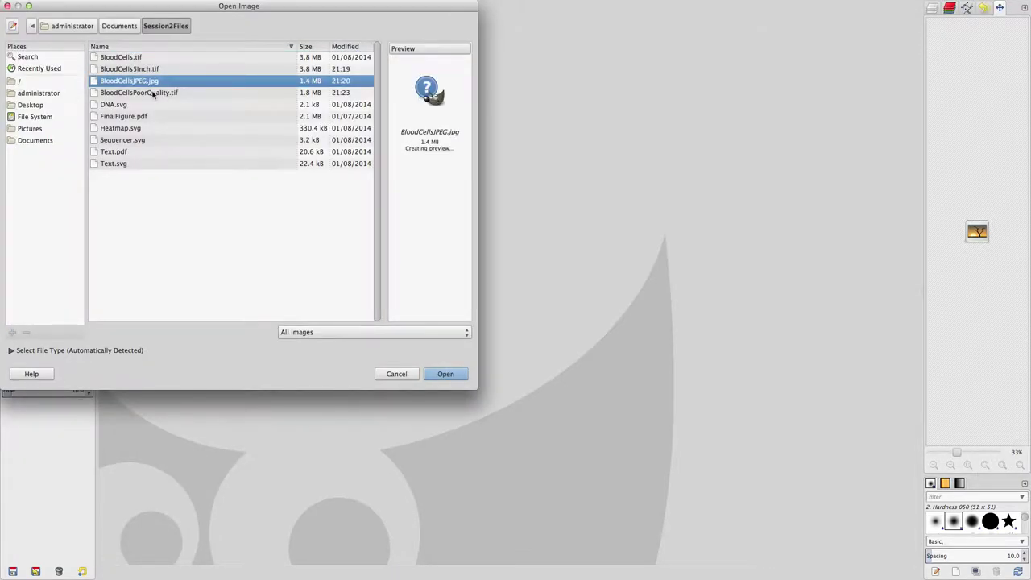
left_click(444, 373)
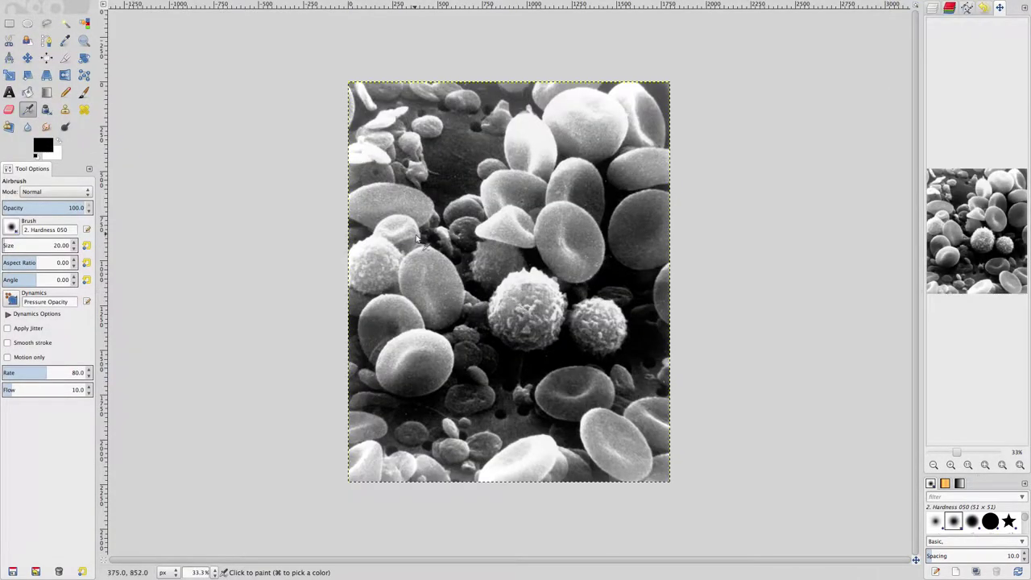
Open BloodCellsPoorQuality.tif alongside the JPEG, and switch back to the BloodCellsJPEG.jpg image.
left_click(64, 5)
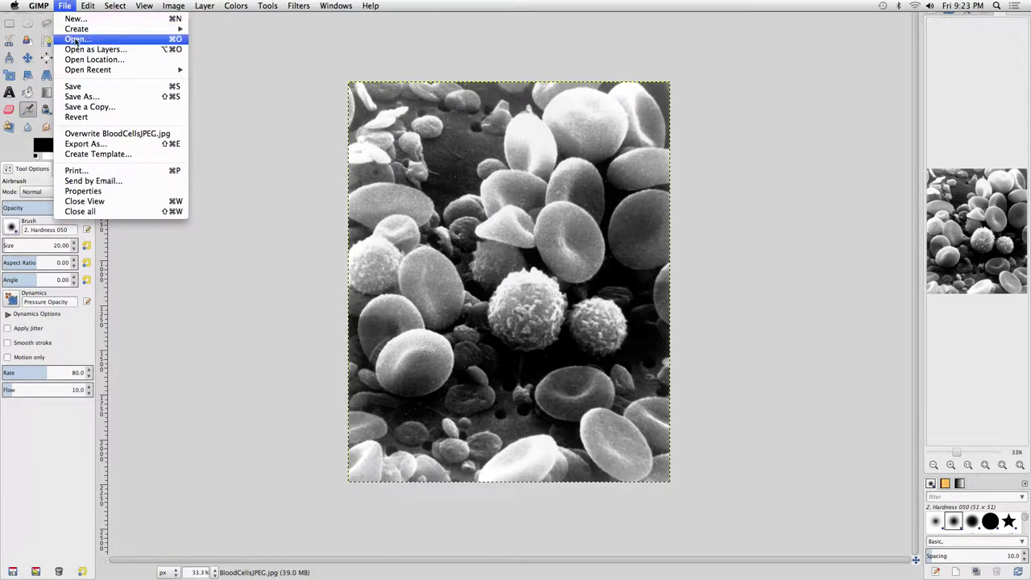
left_click(77, 41)
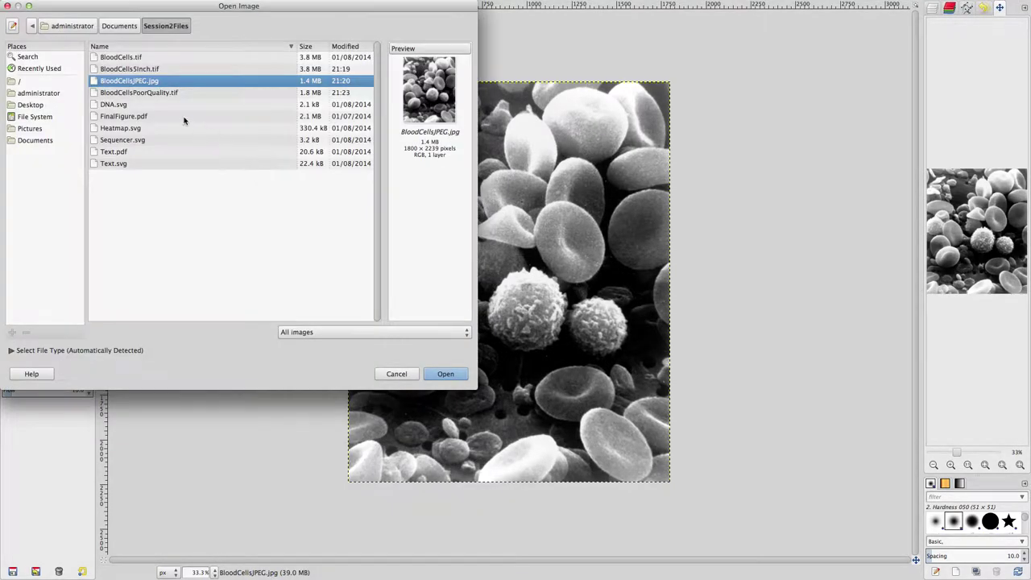
left_click(157, 94)
left_click(453, 373)
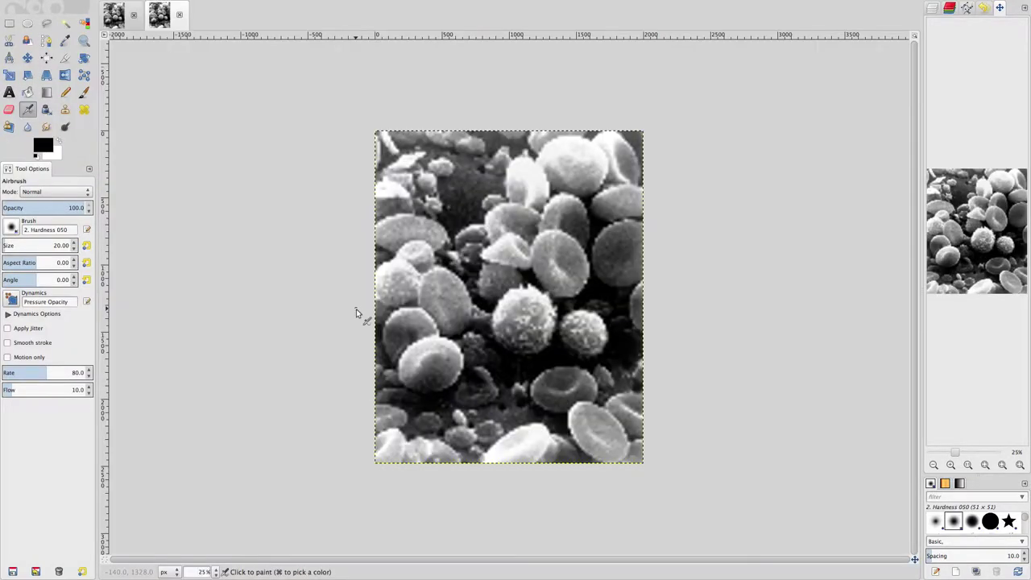
left_click(116, 20)
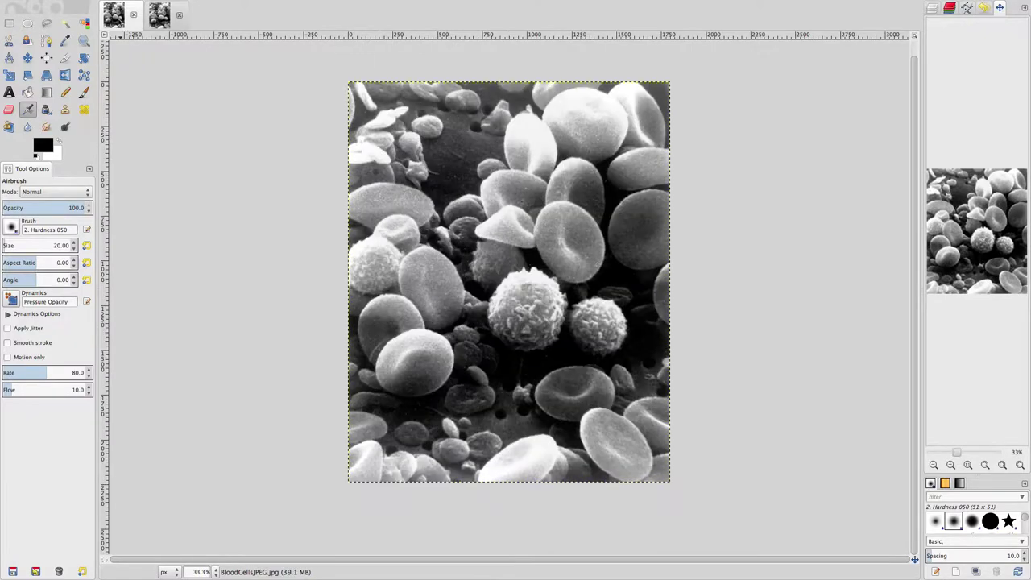
Alternate between BloodCellsPoorQuality.tif and BloodCellsJPEG.jpg to compare their visual quality.
left_click(160, 23)
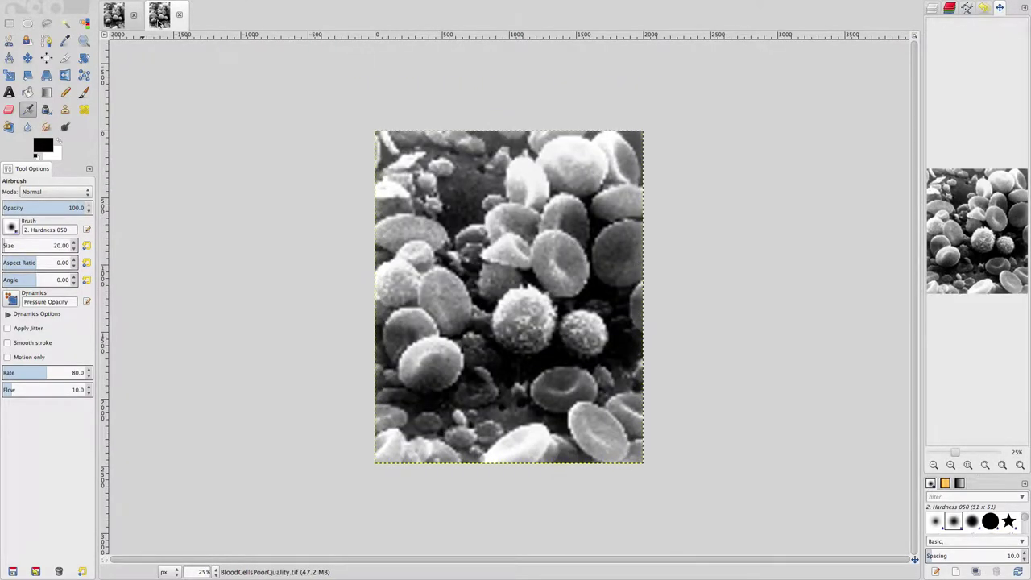
left_click(118, 23)
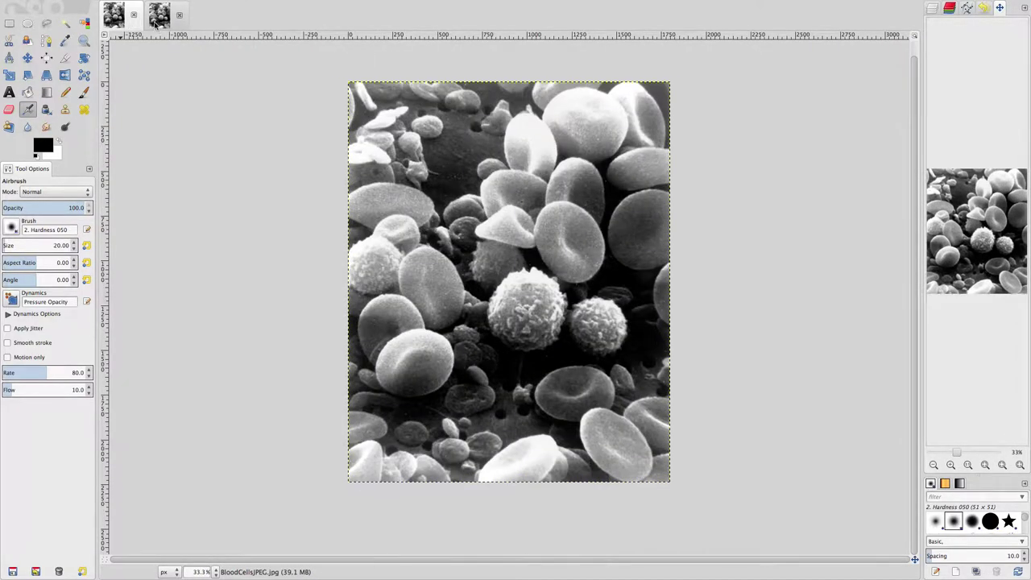
left_click(157, 21)
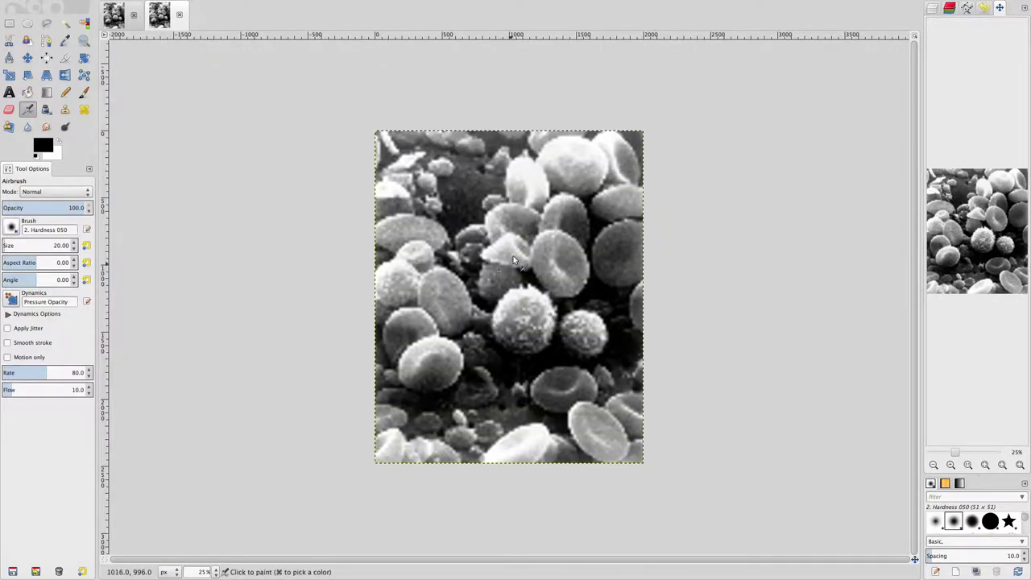
Compare the image properties of BloodCellsPoorQuality.tif and BloodCellsJPEG.jpg side by side, and close both property windows.
left_click(173, 6)
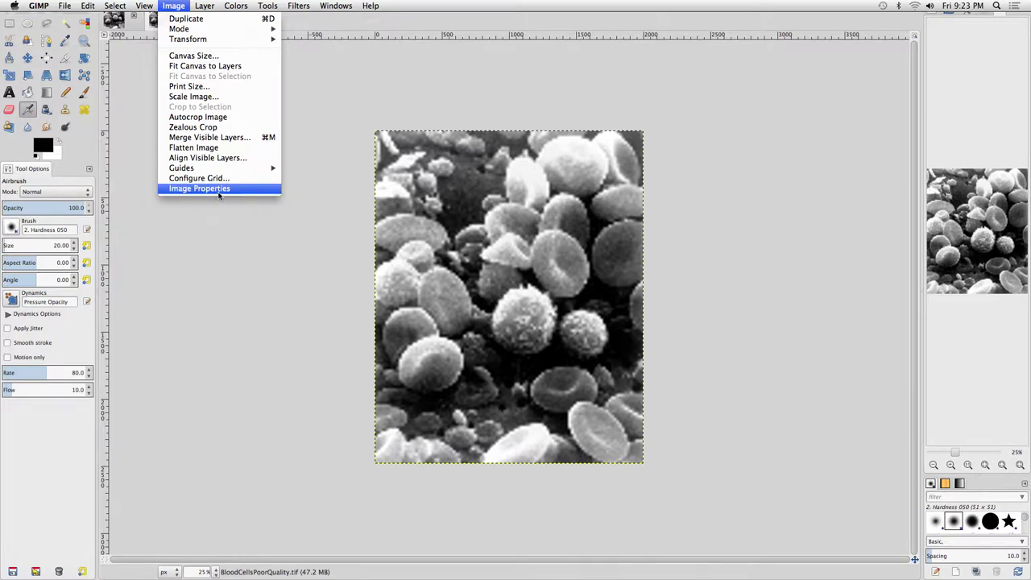
left_click(219, 189)
left_click(114, 15)
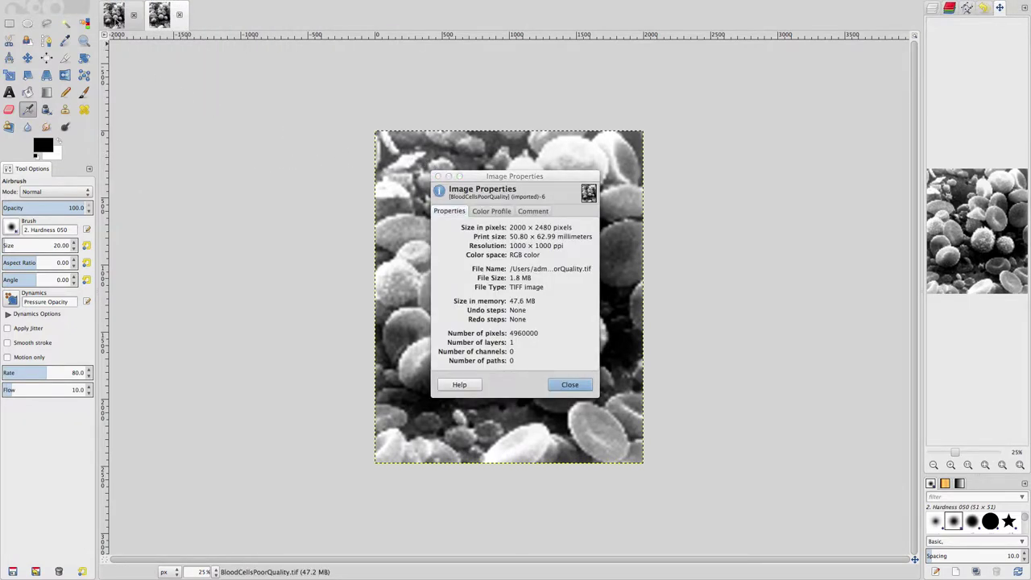
left_click(173, 6)
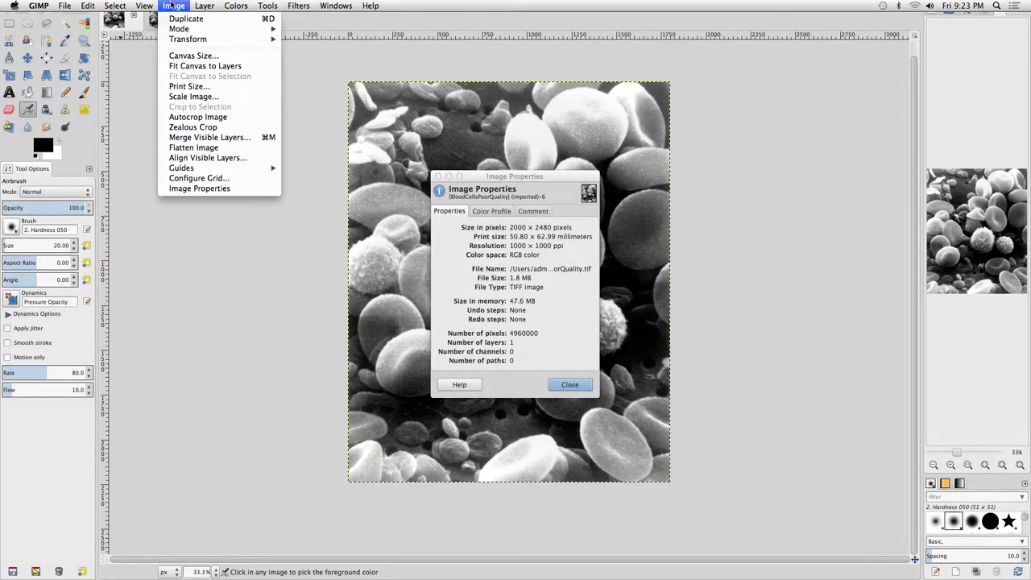
left_click(224, 189)
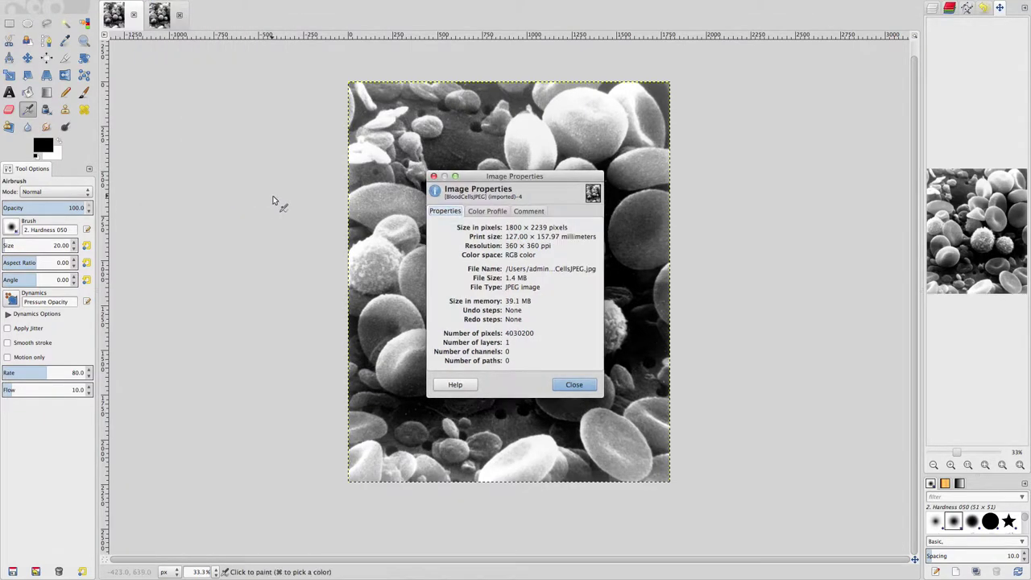
left_click(493, 181)
left_click_drag(492, 180, 318, 181)
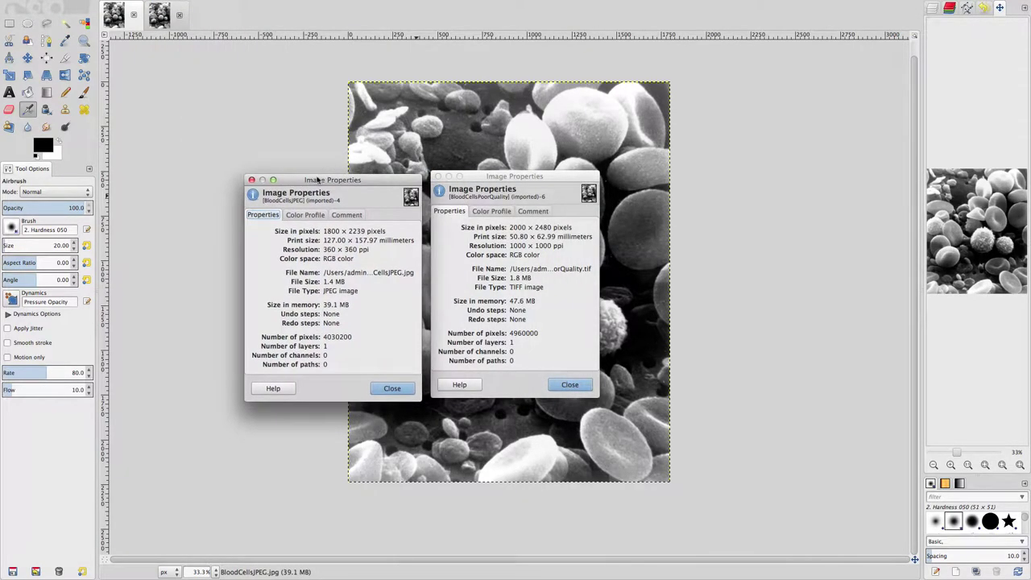
left_click(252, 181)
left_click(438, 177)
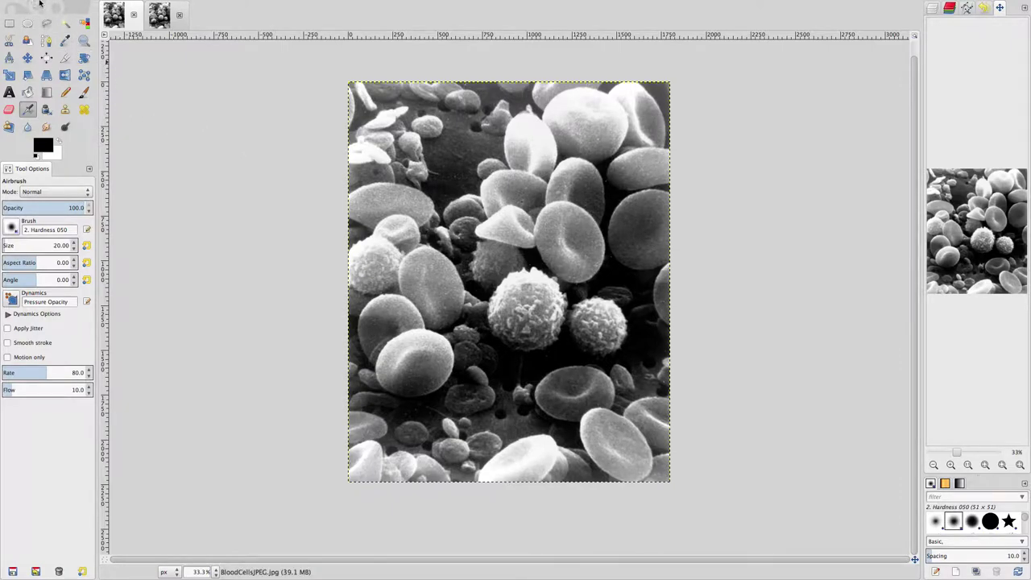
Close all open images and open BloodCells5Inch.tif from the Session2Files folder.
left_click(64, 6)
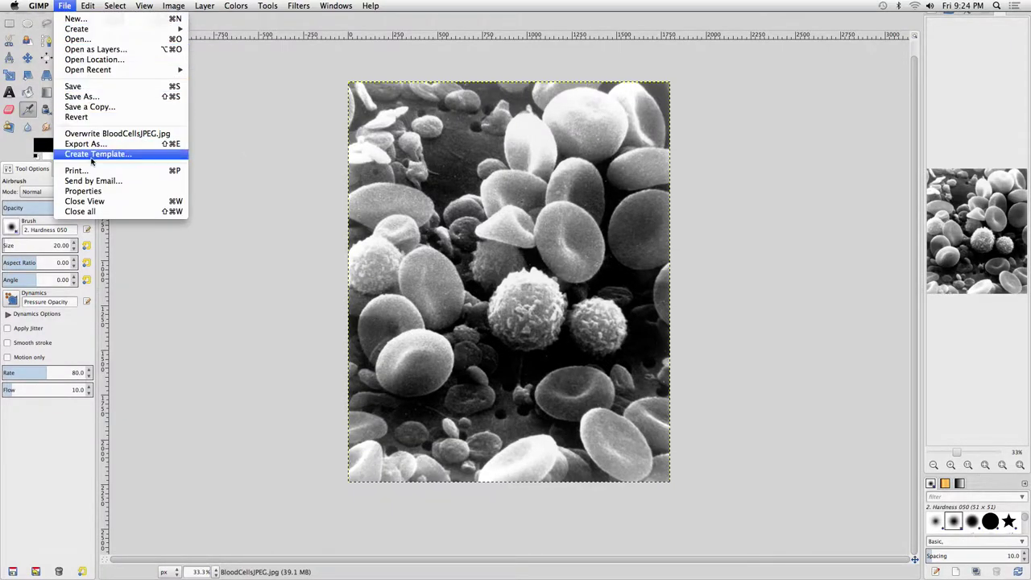
left_click(103, 214)
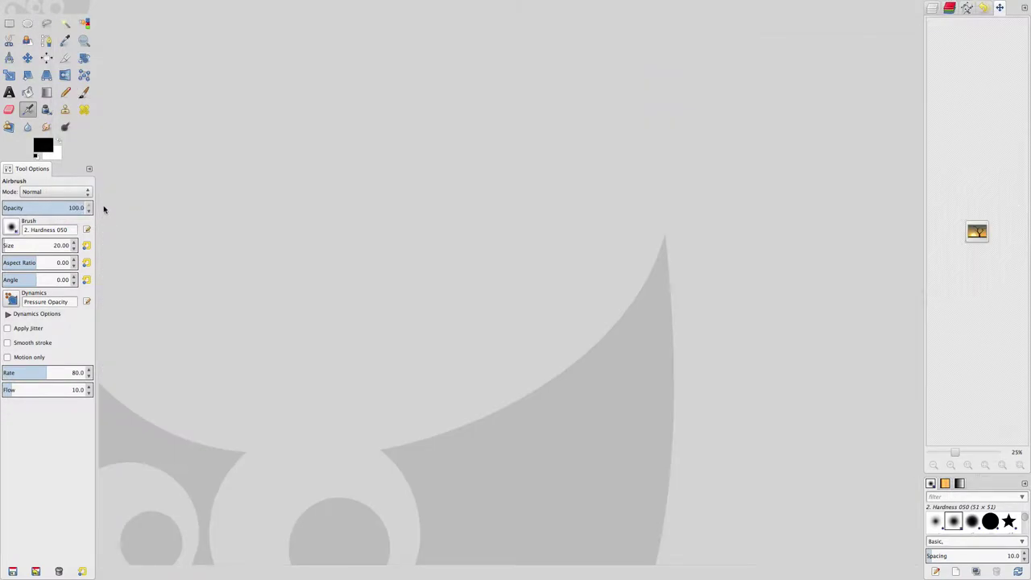
left_click(65, 4)
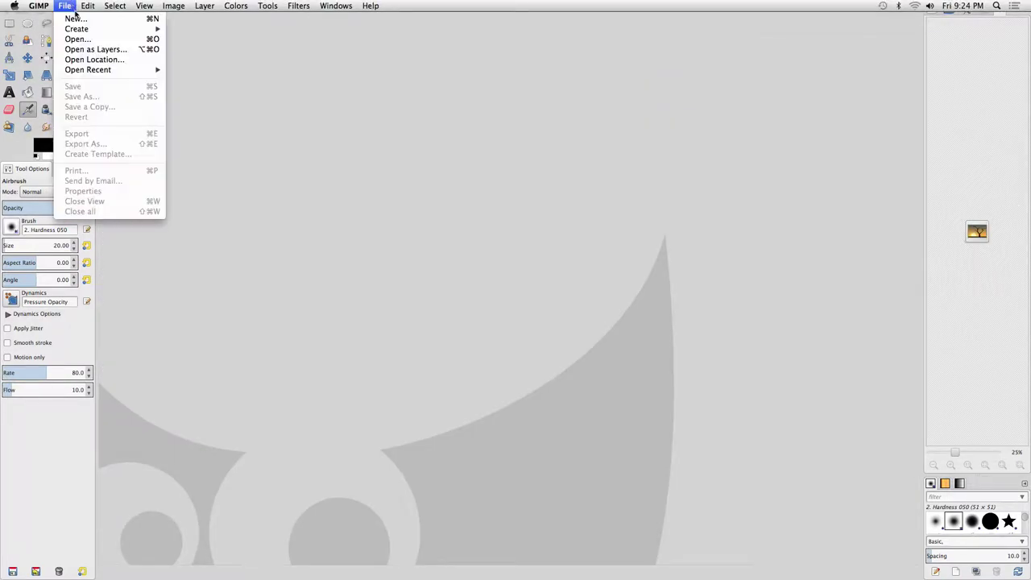
left_click(84, 38)
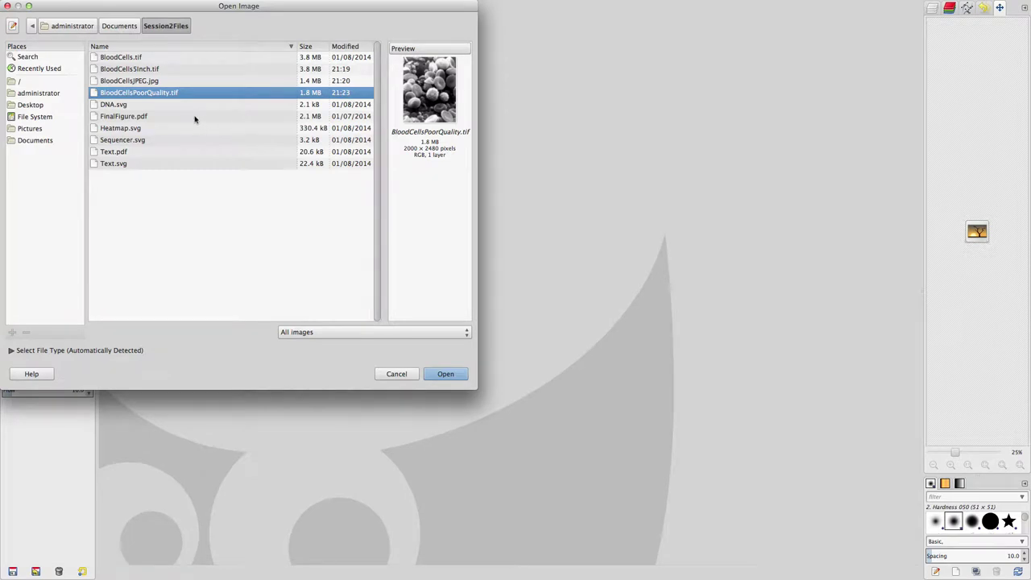
double_click(143, 72)
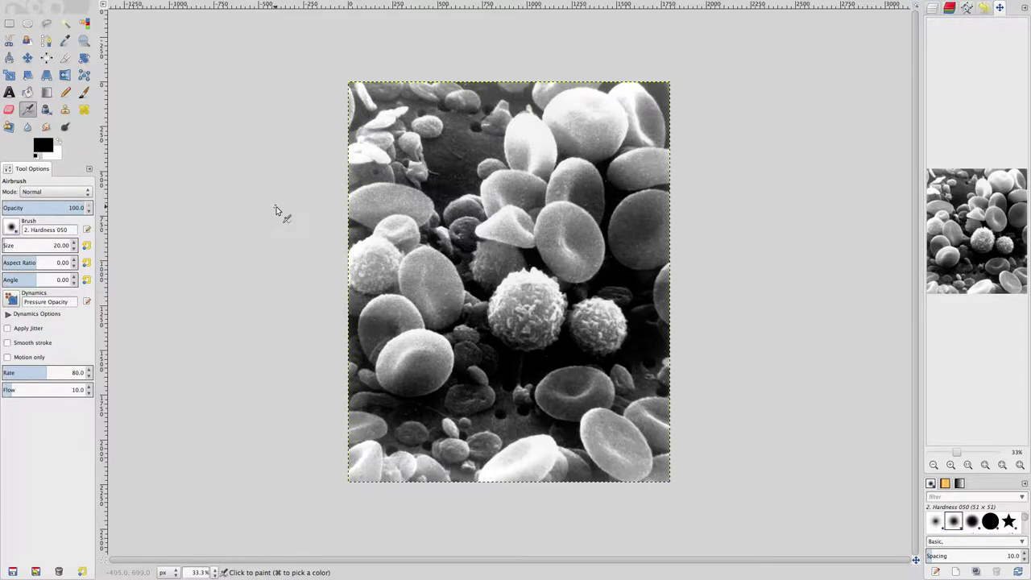
Colorize the blood cells image golden brown with a hue of 40 and increased saturation.
left_click(237, 6)
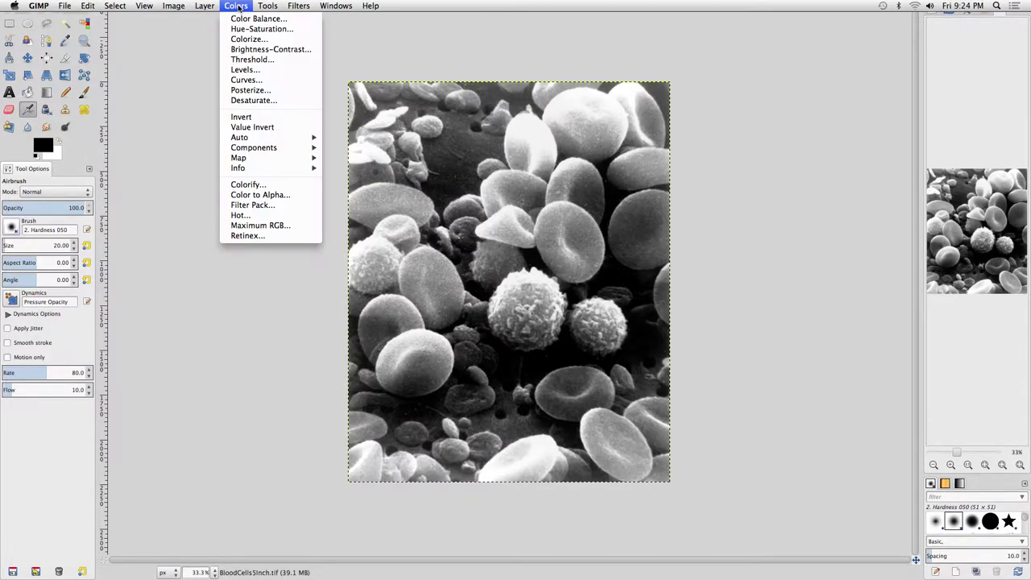
left_click(249, 38)
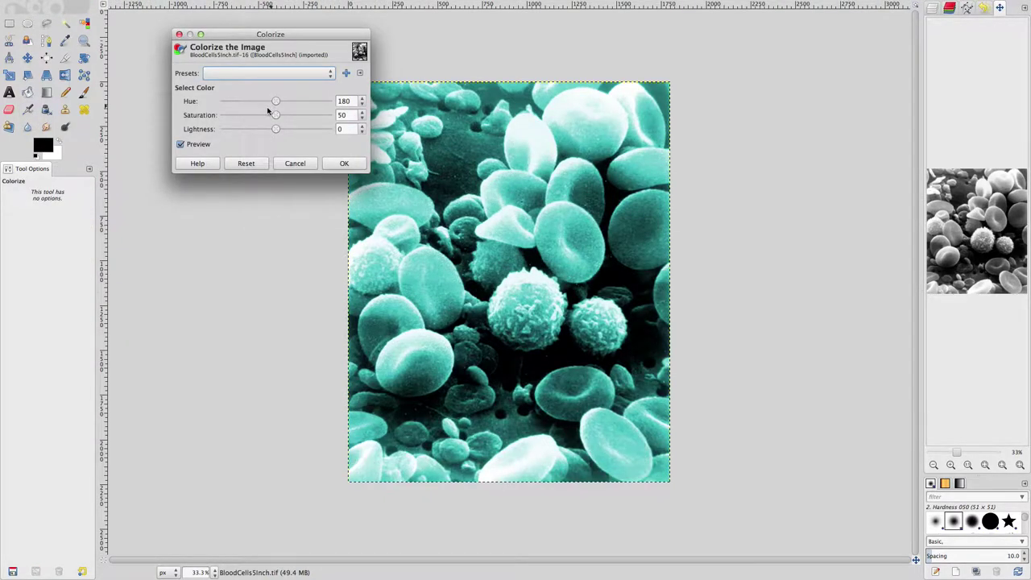
left_click_drag(274, 102, 236, 102)
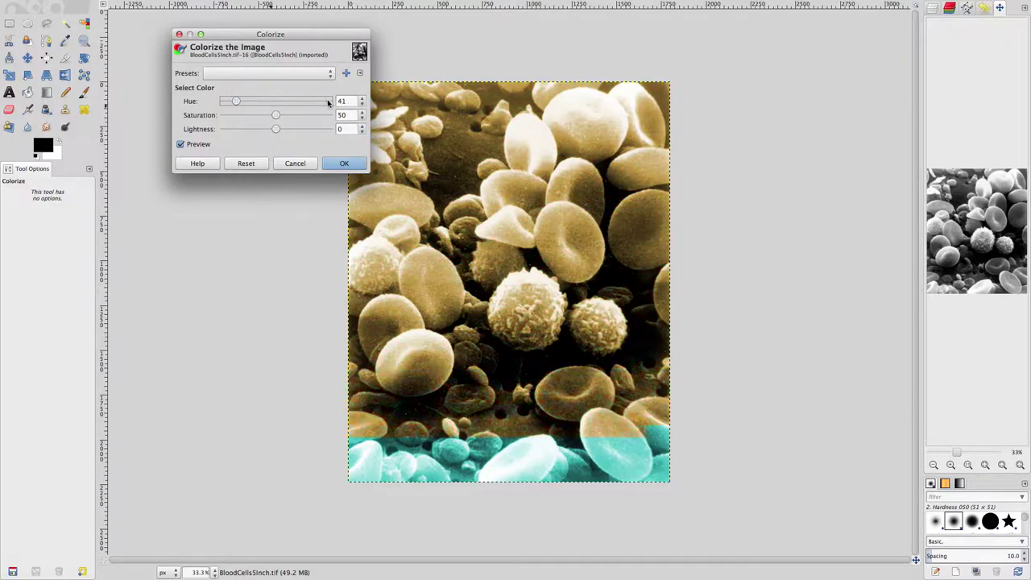
left_click(360, 103)
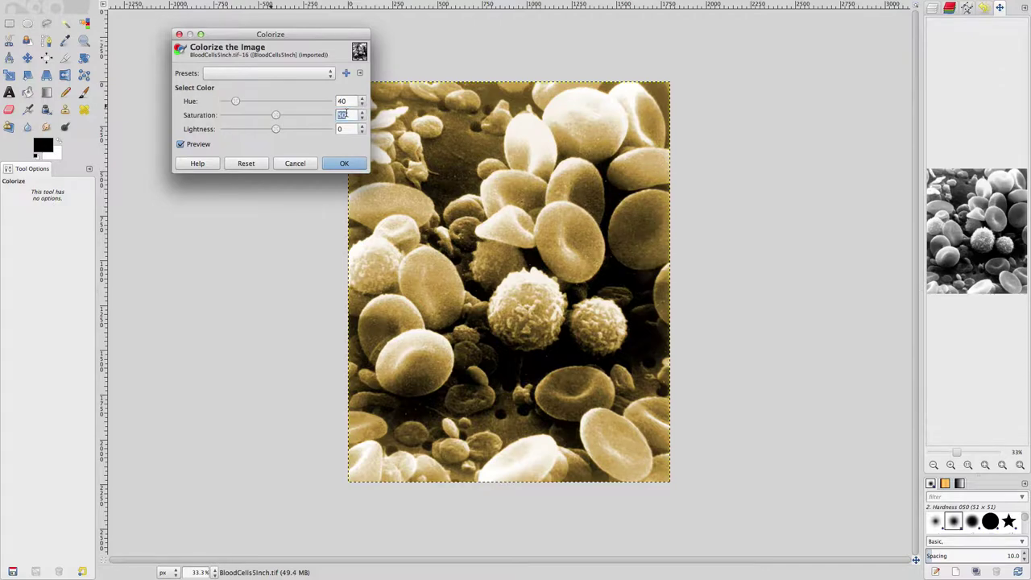
type("6")
left_click(344, 163)
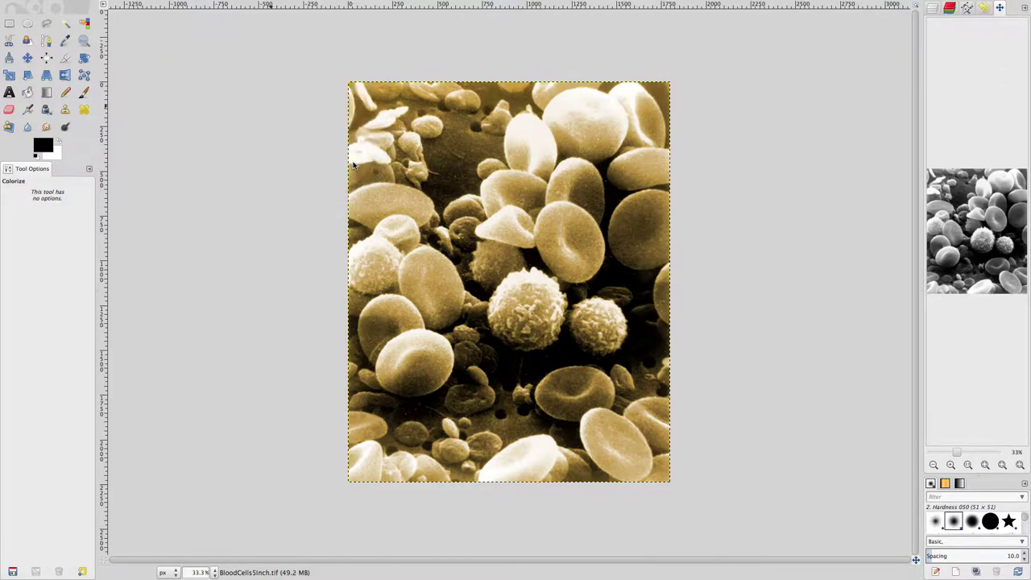
Select a circle about 1266 px across near the image's centre using a fixed 1:1 aspect ratio, positioned at about 234, 363 px.
left_click(29, 25)
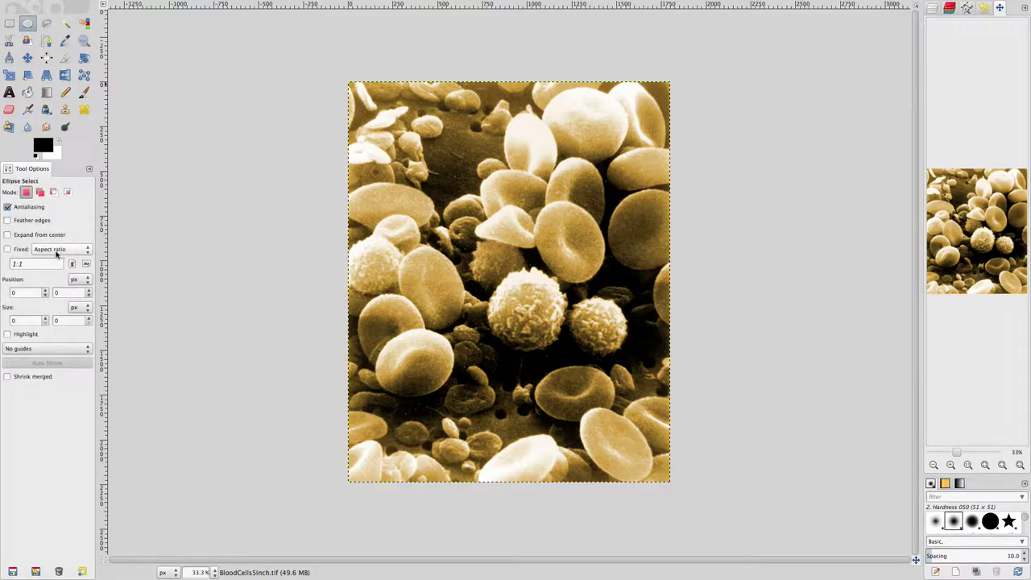
left_click(8, 250)
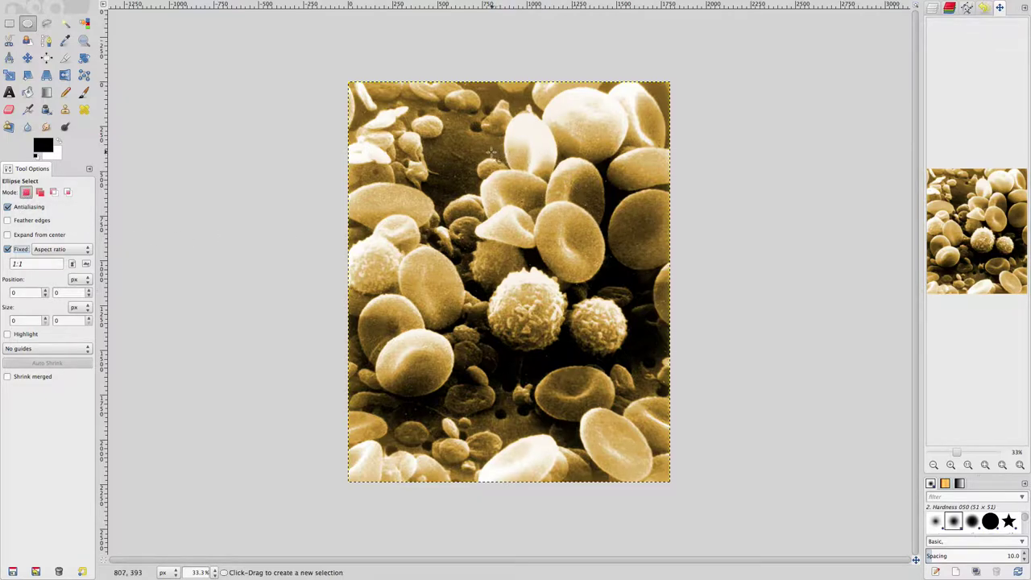
left_click_drag(411, 167, 610, 393)
left_click_drag(599, 338, 577, 323)
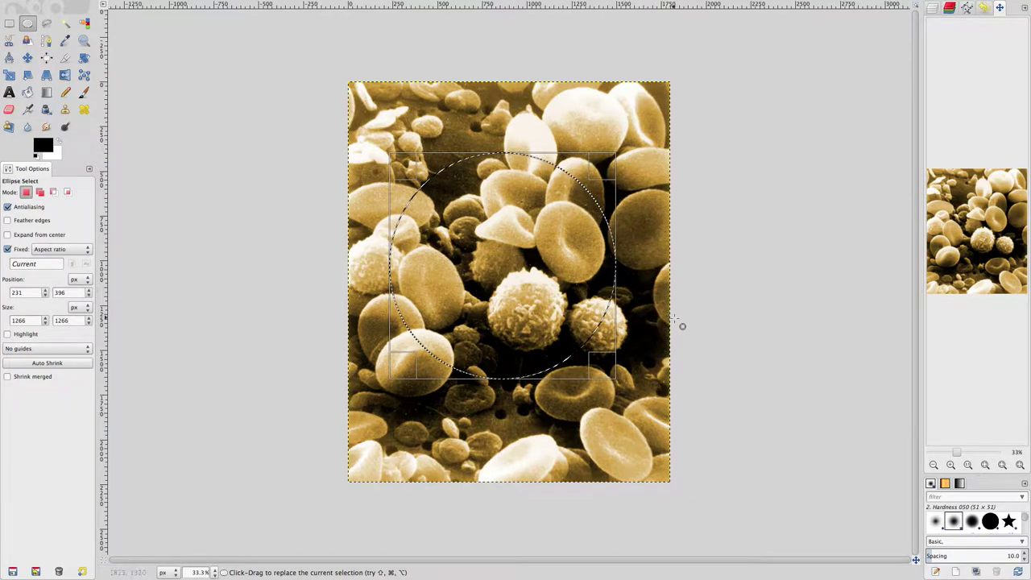
left_click_drag(532, 278, 522, 259)
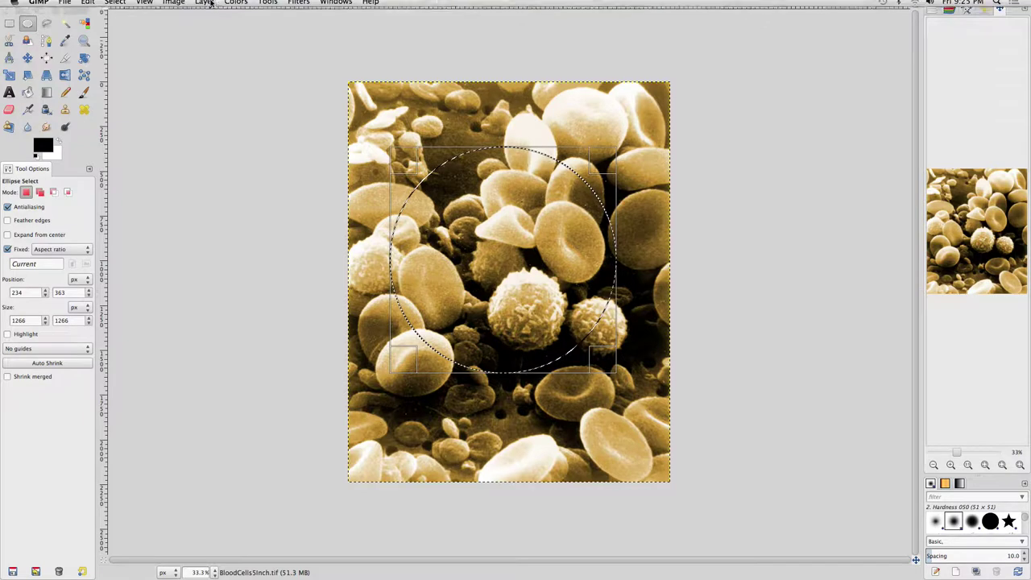
Copy the circular selection and paste it as a new image.
left_click(86, 6)
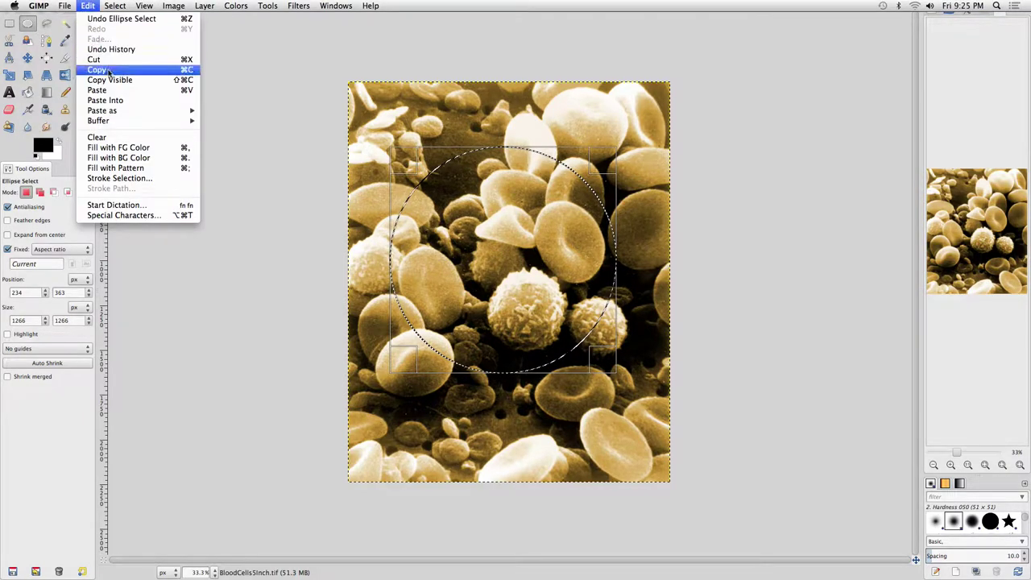
left_click(107, 80)
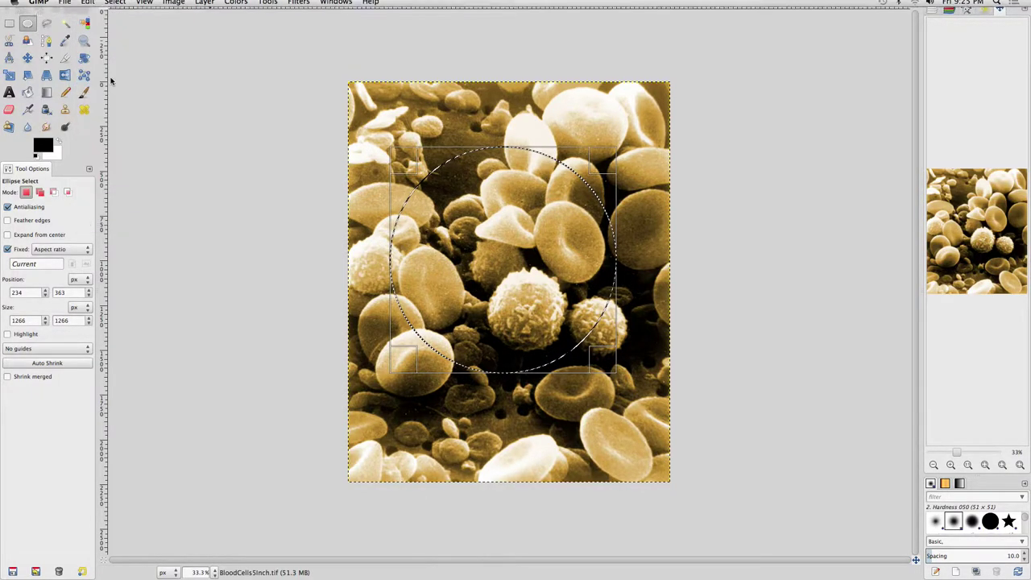
left_click(86, 5)
mouse_move(109, 110)
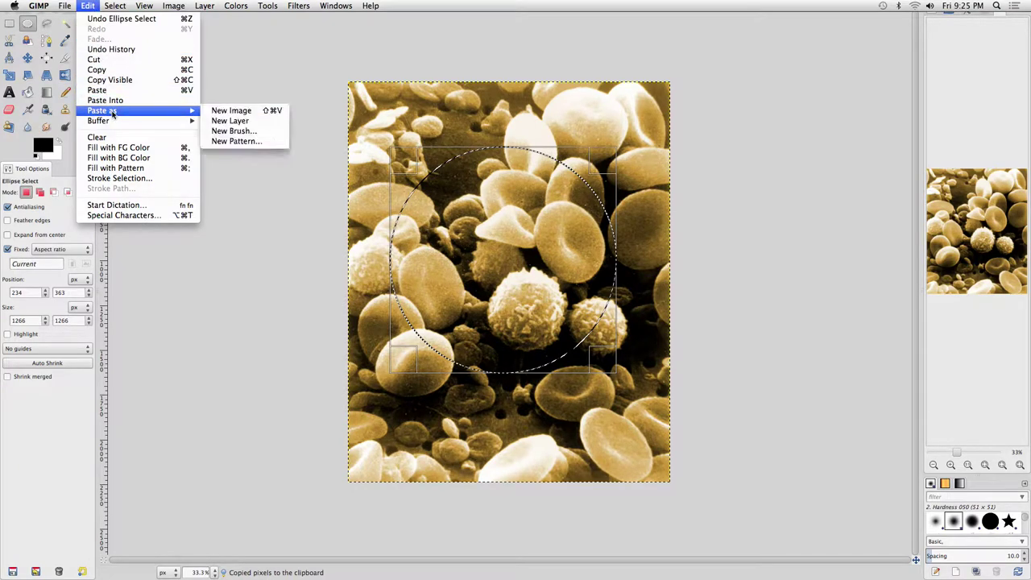
left_click(223, 111)
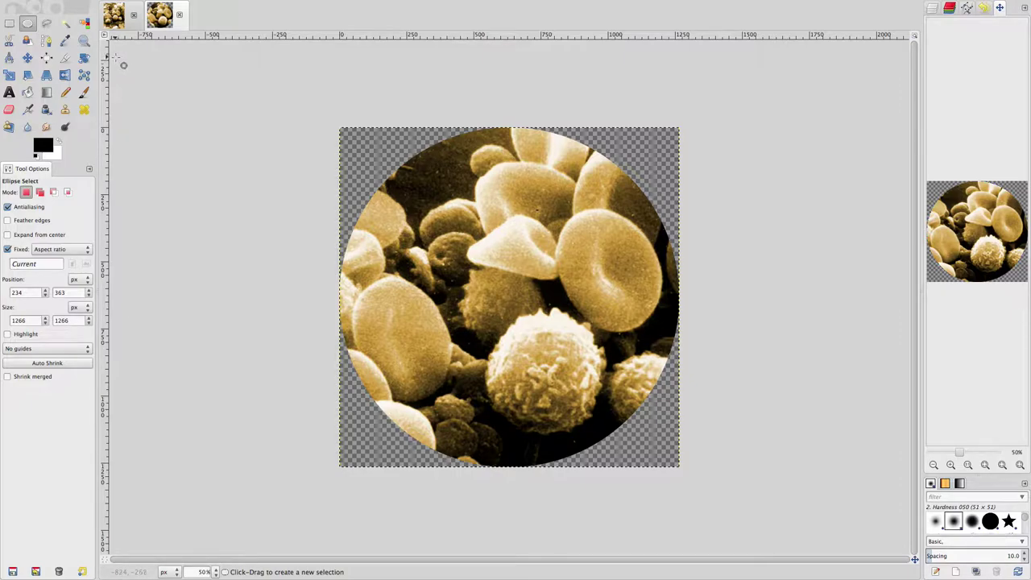
Export the circular crop as BloodCellsCropped.png to the Session2Files folder with the default PNG options.
left_click(64, 5)
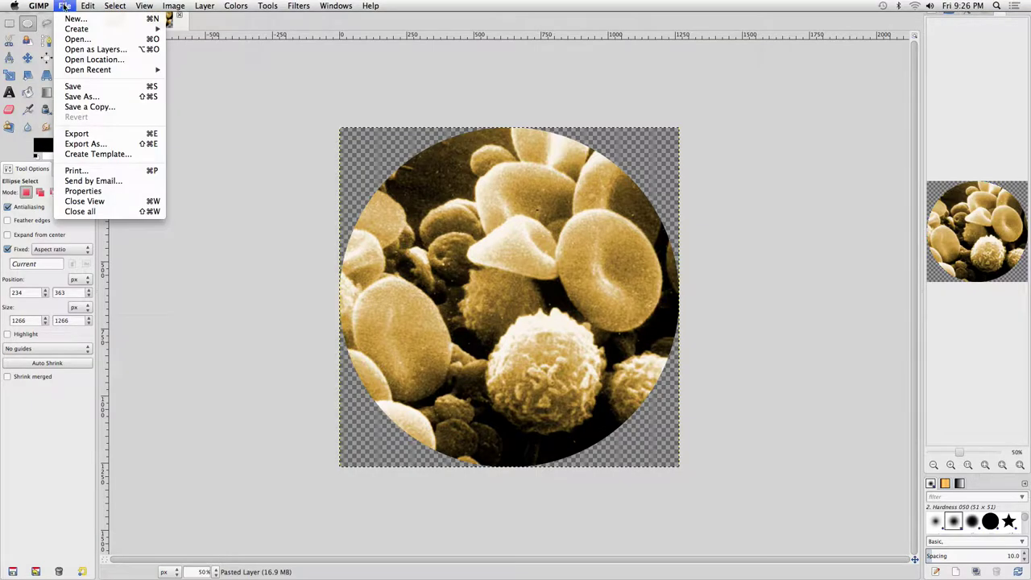
left_click(98, 144)
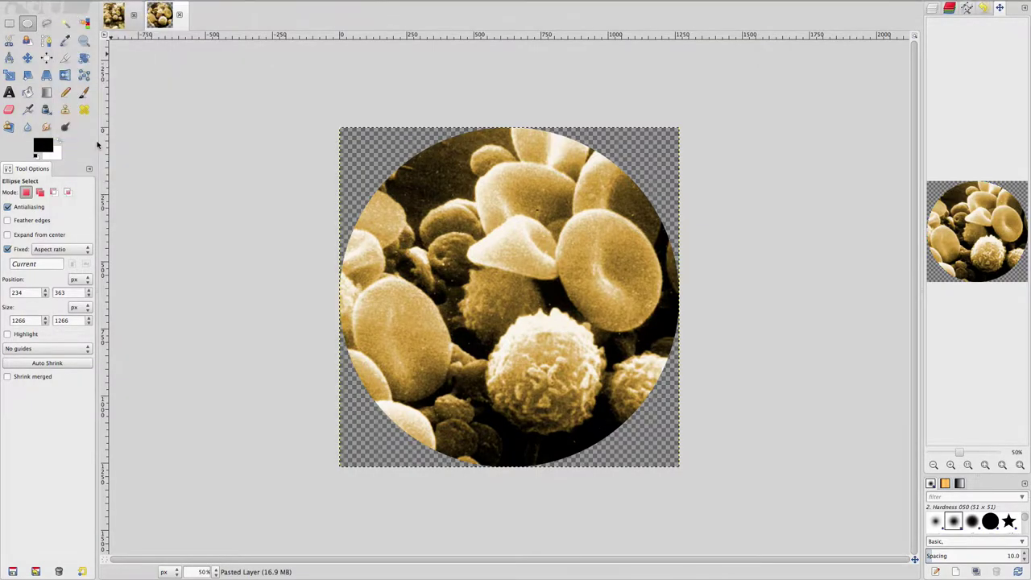
type("BloodCellsCropped.png")
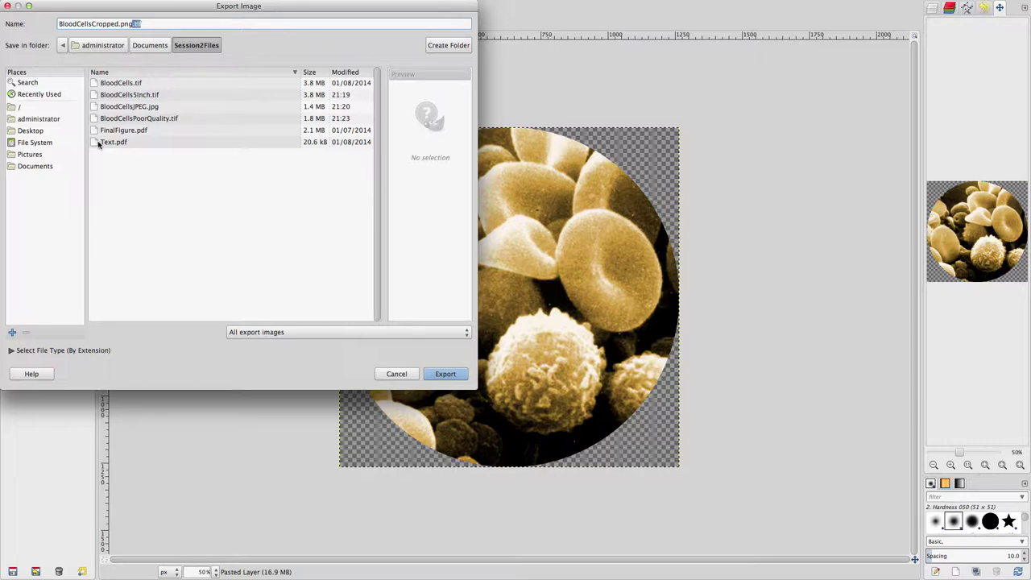
key("Delete")
left_click(445, 373)
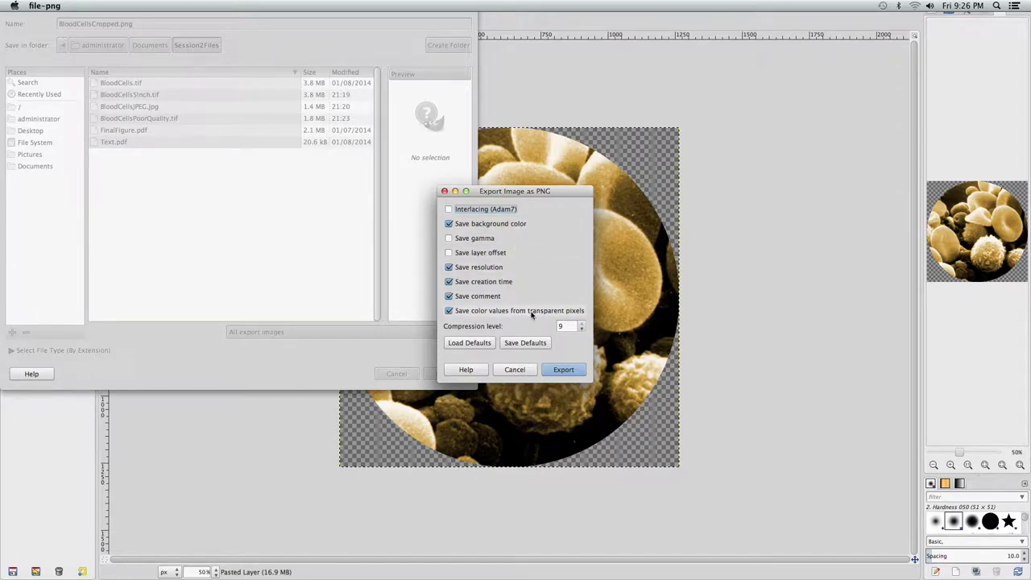
left_click(566, 370)
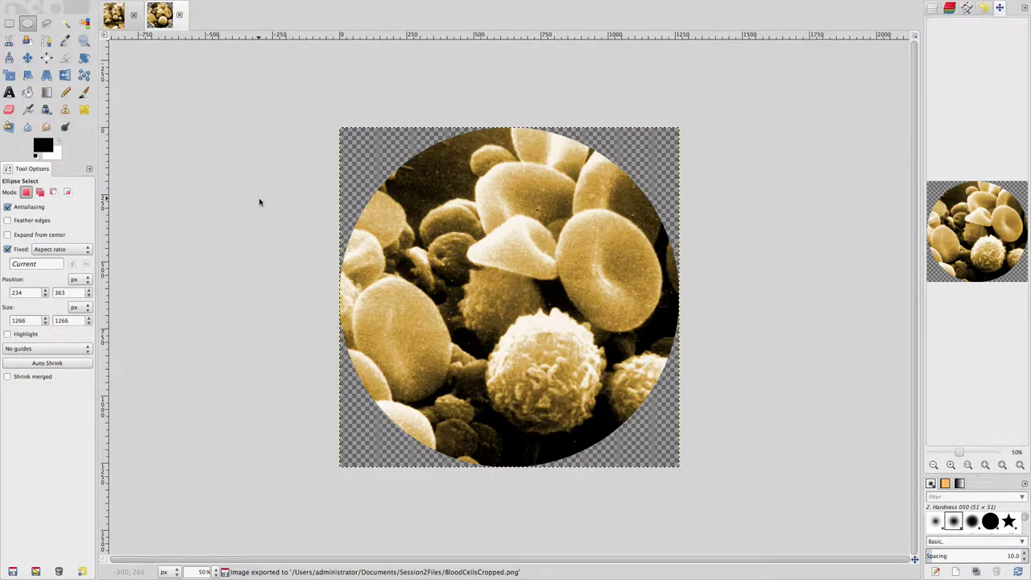
Switch to OpenOffice, start a new drawing and hide the page thumbnails.
key("ctrl+Right")
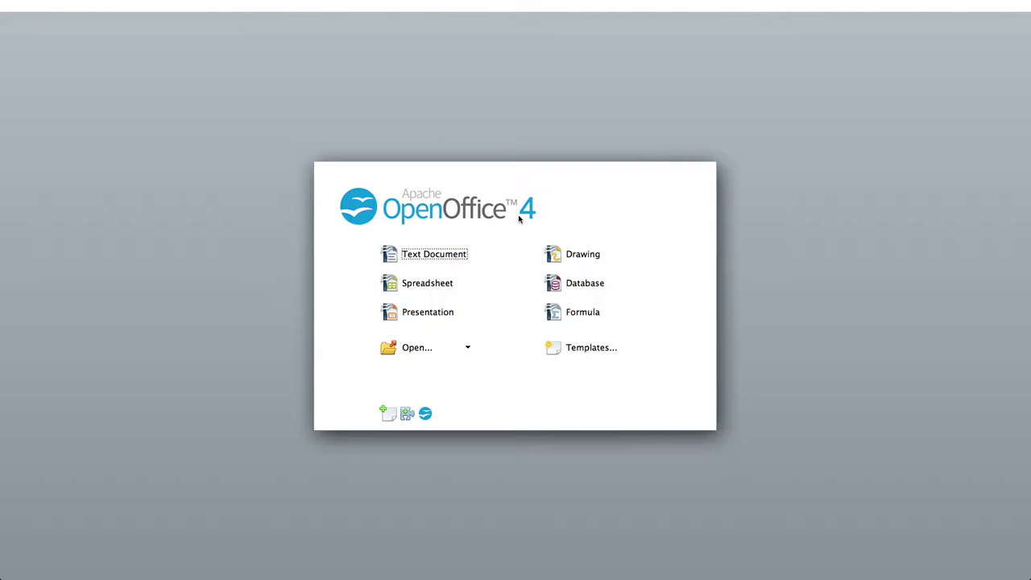
left_click(595, 262)
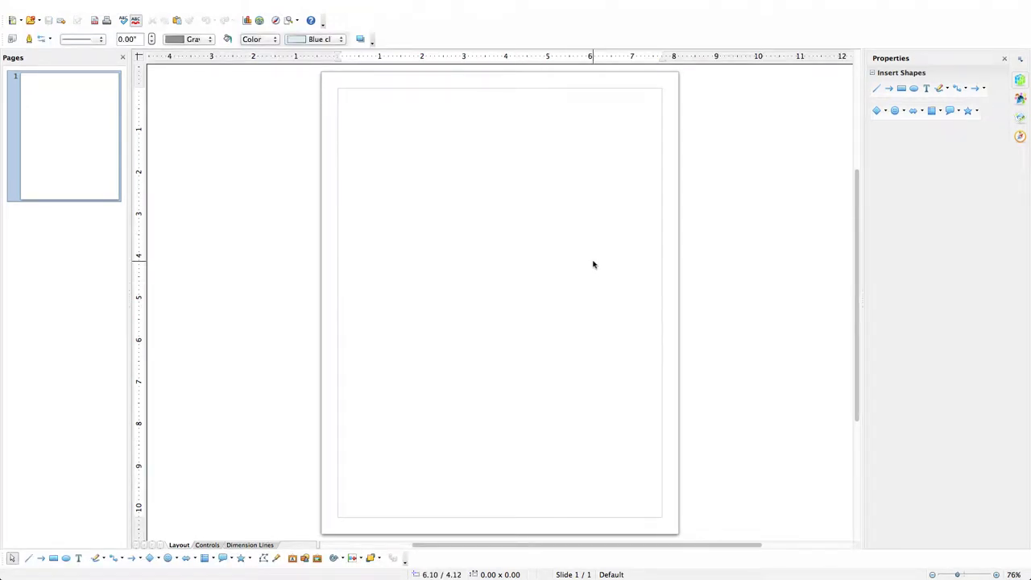
left_click(89, 6)
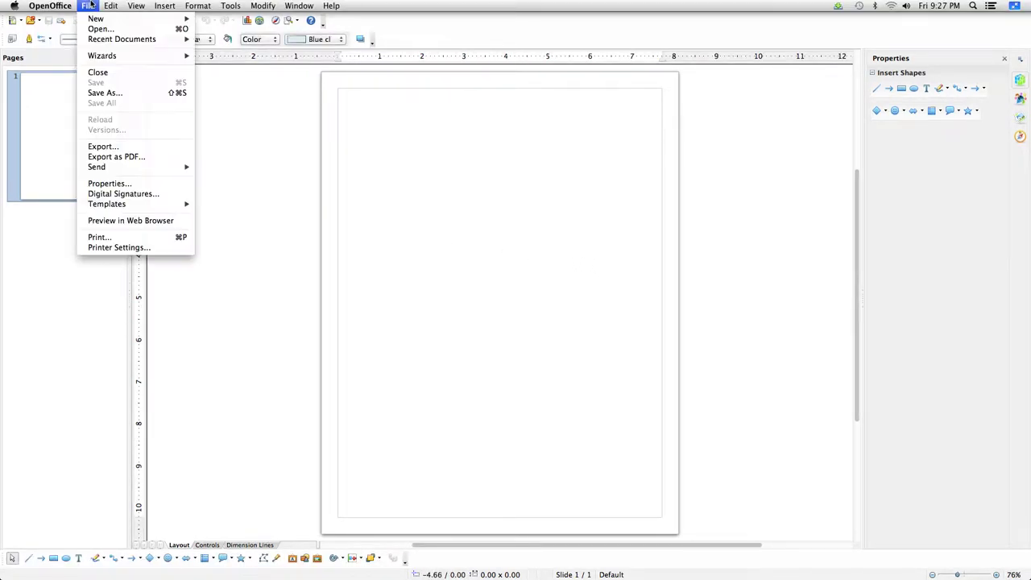
mouse_move(96, 19)
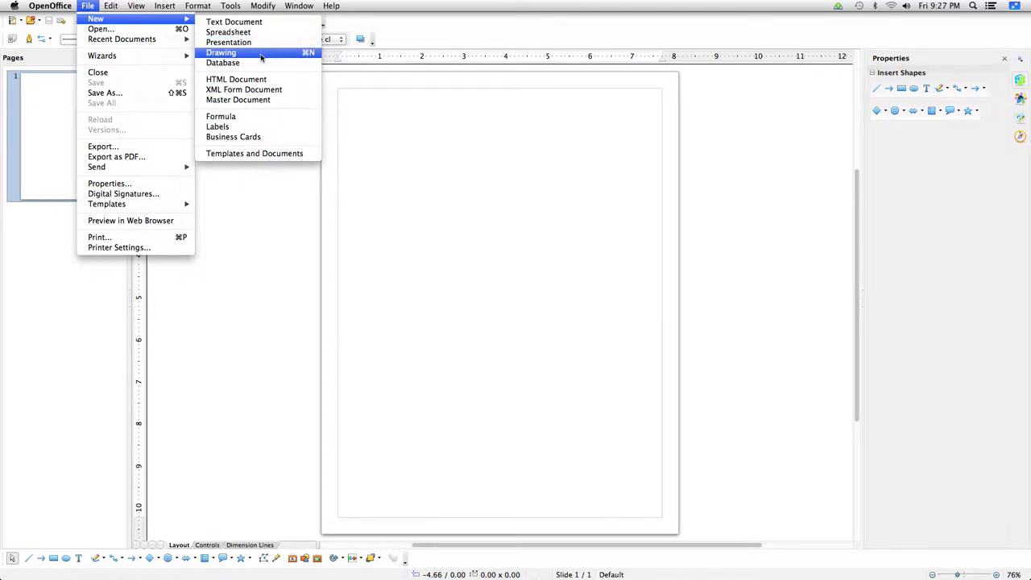
left_click(462, 150)
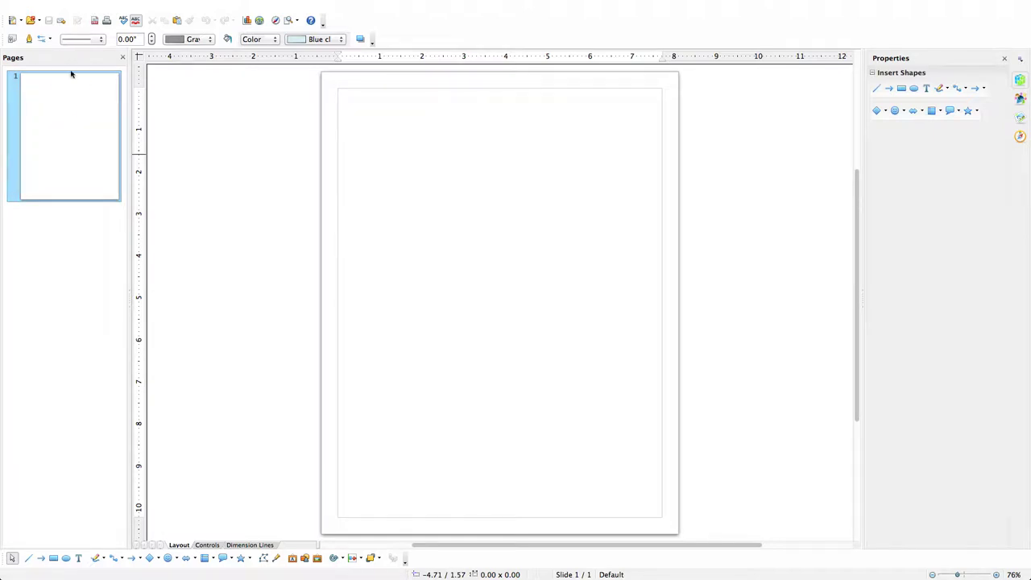
left_click(123, 58)
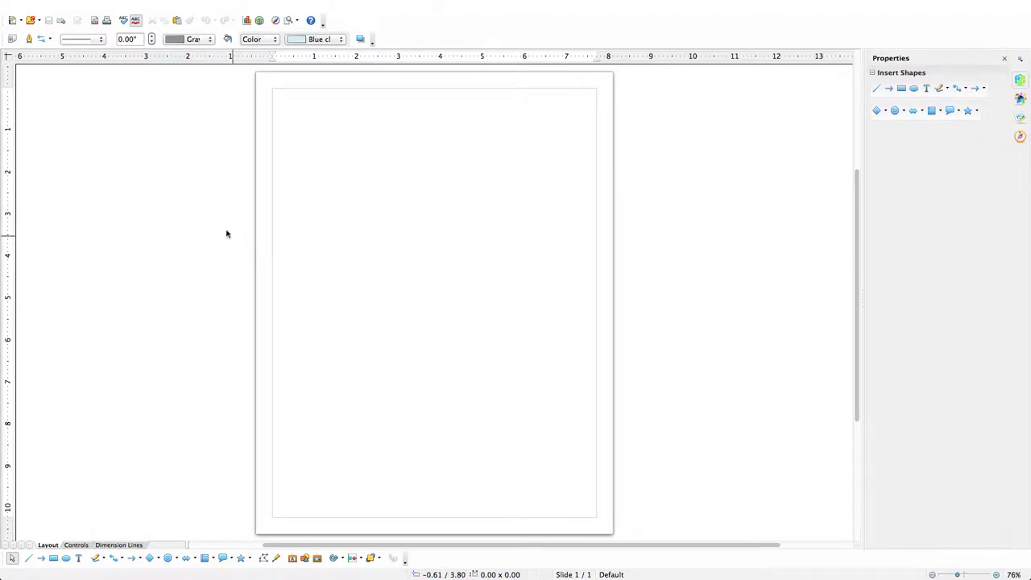
Insert the circular blood cells picture from the Session2Files folder in Documents into the drawing.
mouse_move(133, 4)
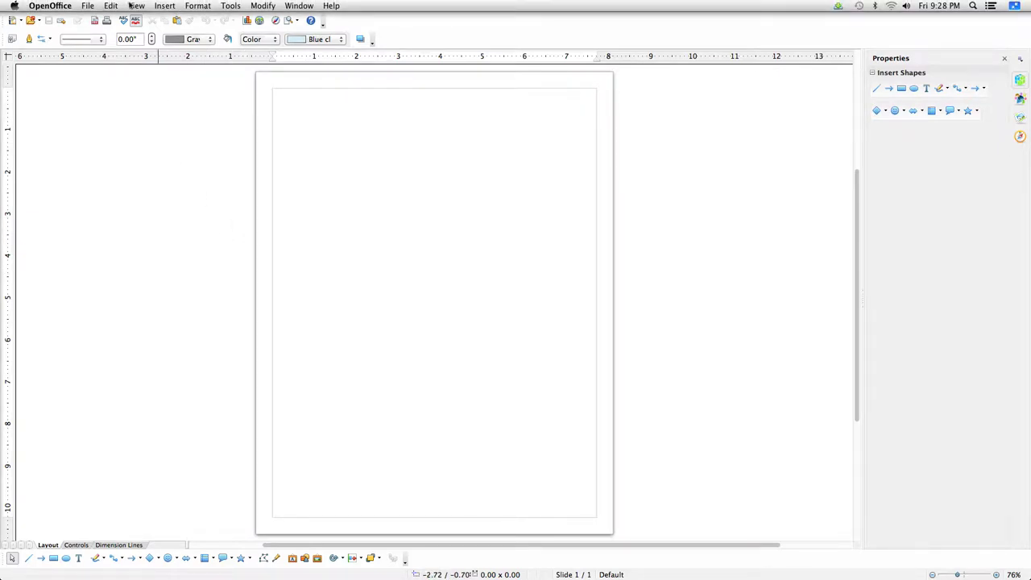
left_click(164, 6)
mouse_move(186, 117)
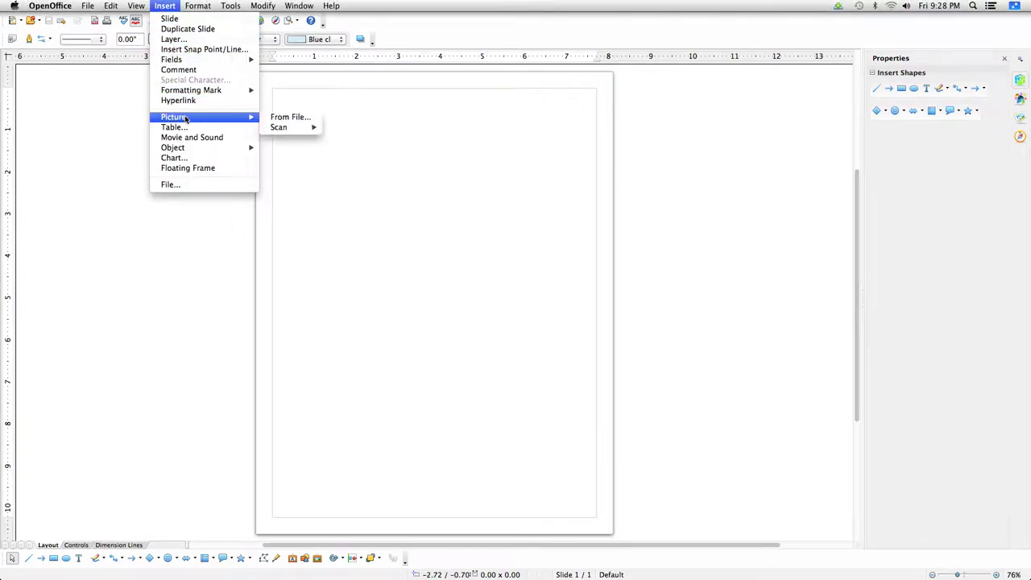
left_click(286, 121)
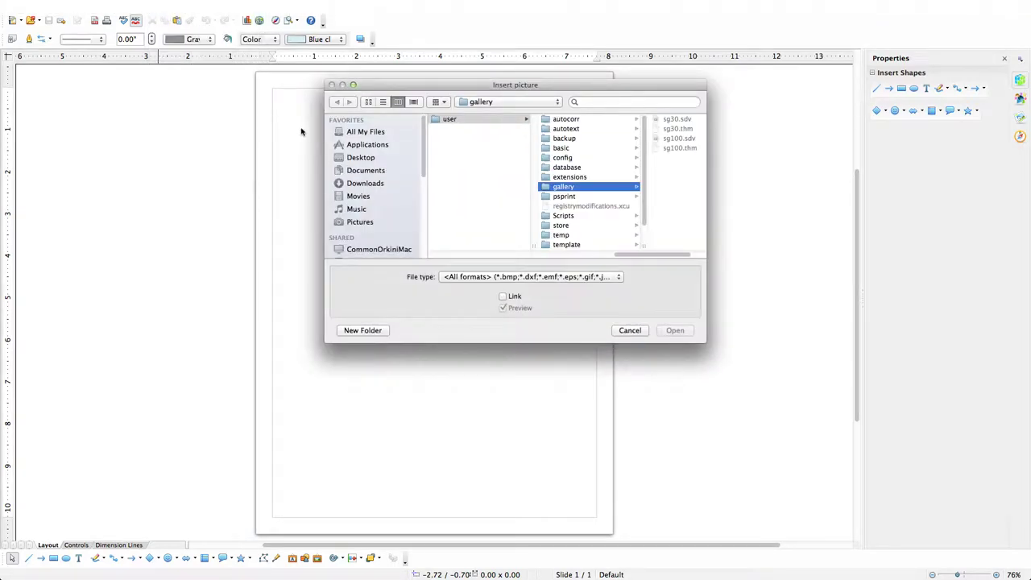
left_click(364, 172)
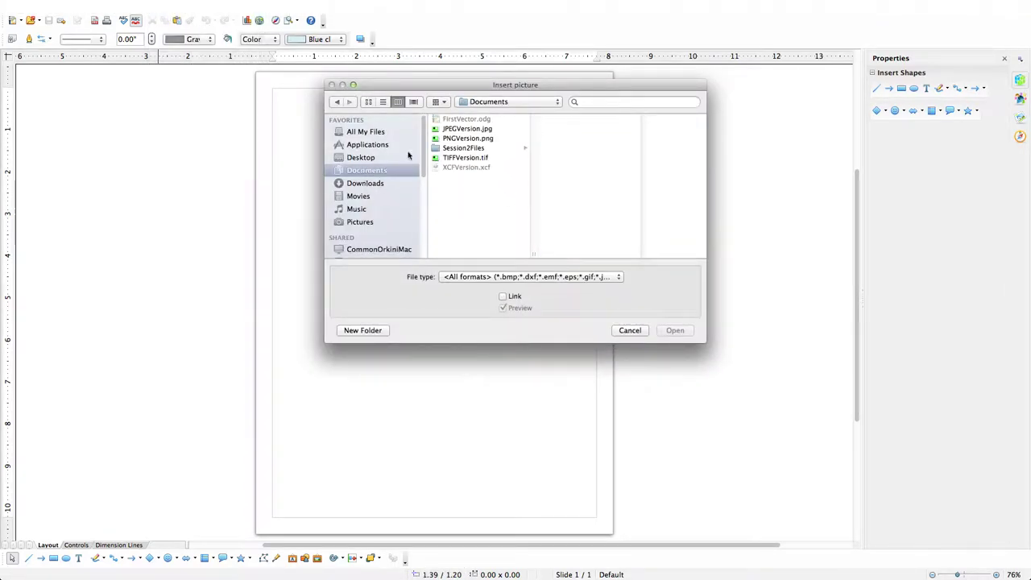
left_click(454, 150)
double_click(577, 138)
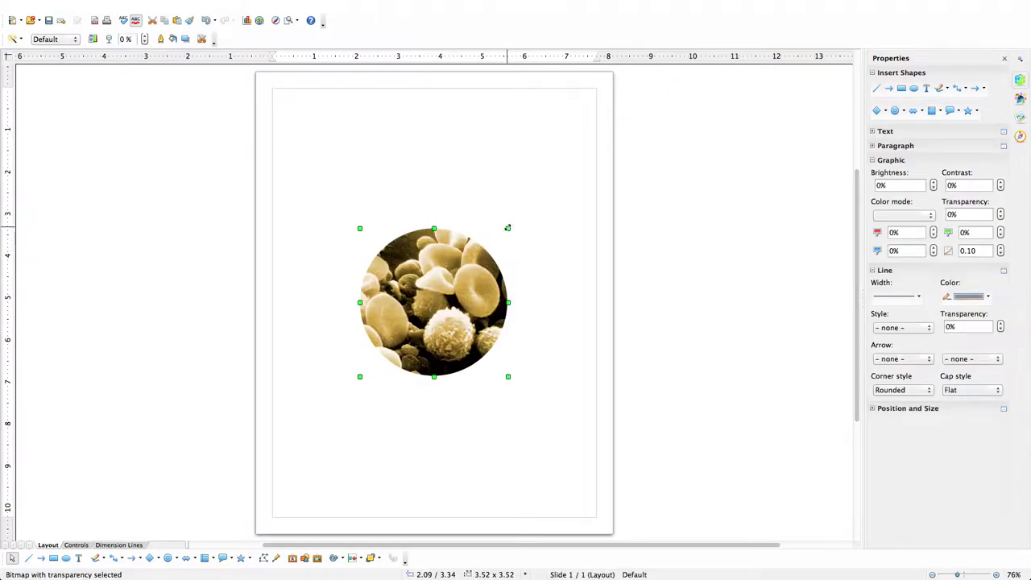
Shrink the blood cells picture proportionally to about 1.26 in across and place it near the page's upper-left corner at about 0.44, 1.25 in.
left_click_drag(508, 228, 416, 339)
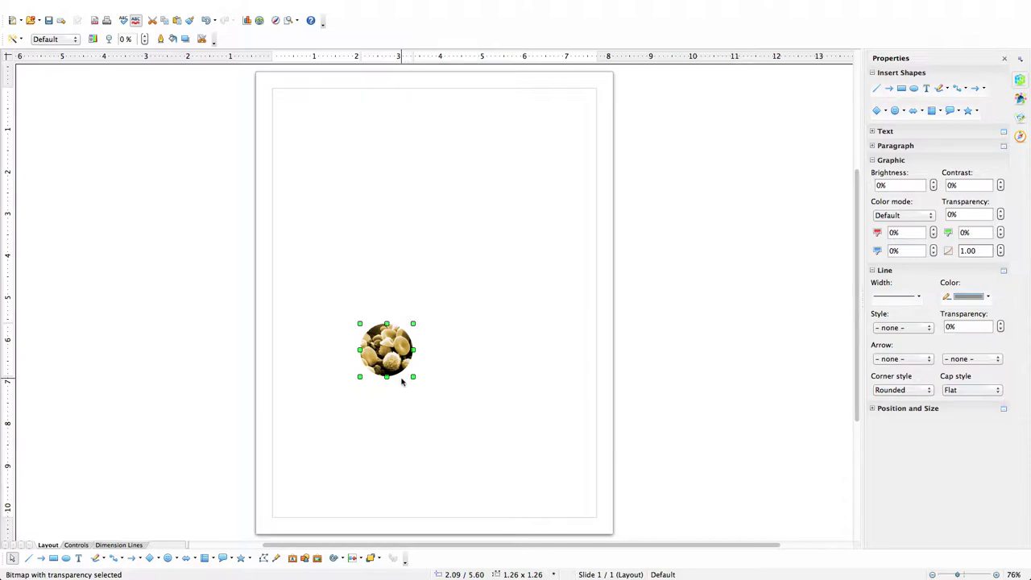
left_click_drag(389, 344, 324, 160)
left_click_drag(322, 158, 321, 157)
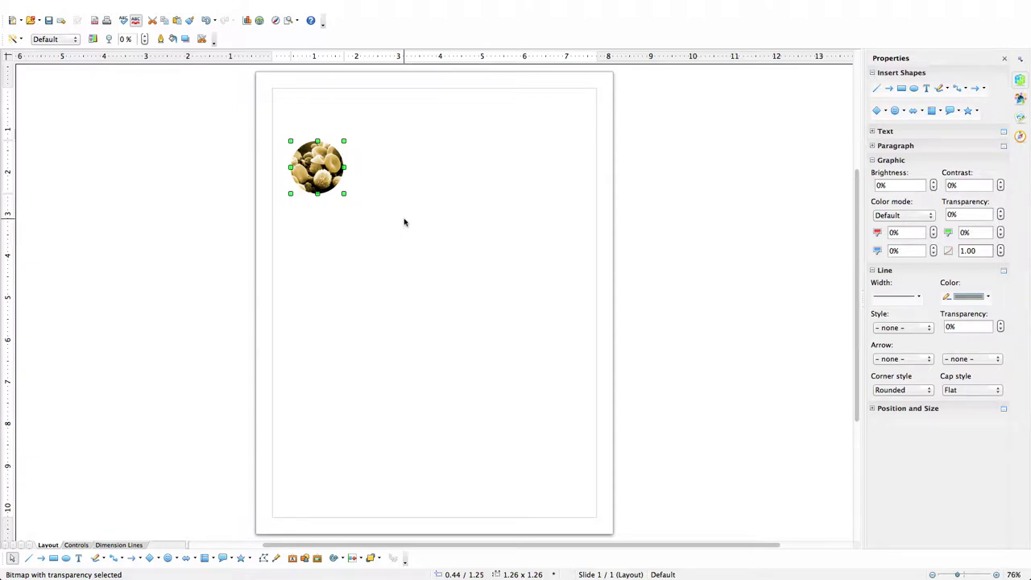
Draw a circle about 1.45 in across just to the right of the blood cells picture.
left_click(66, 559)
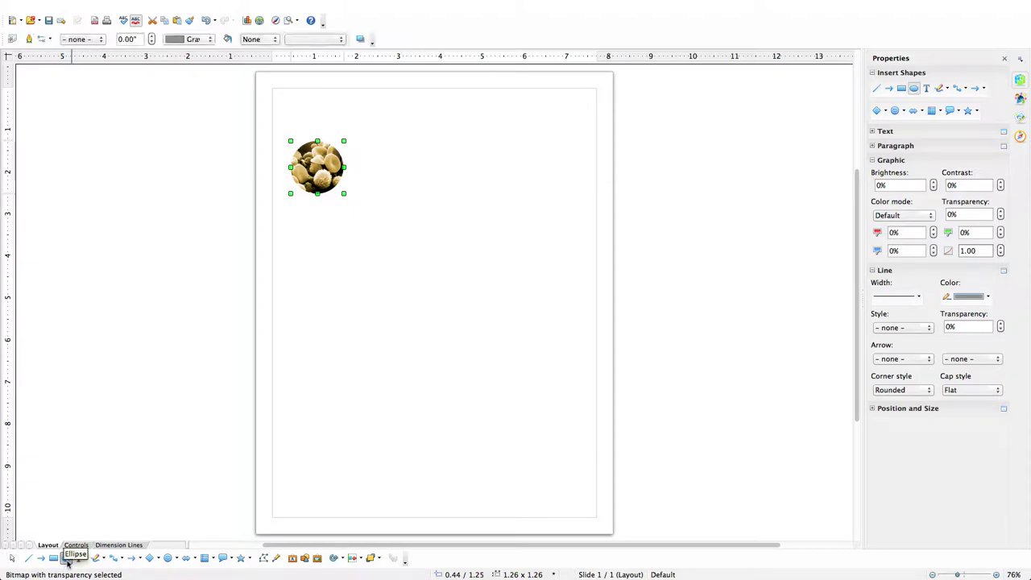
left_click(997, 575)
left_click(997, 574)
left_click(997, 575)
left_click(997, 574)
left_click(997, 574)
left_click(997, 574)
scroll(513, 375, "up", 4)
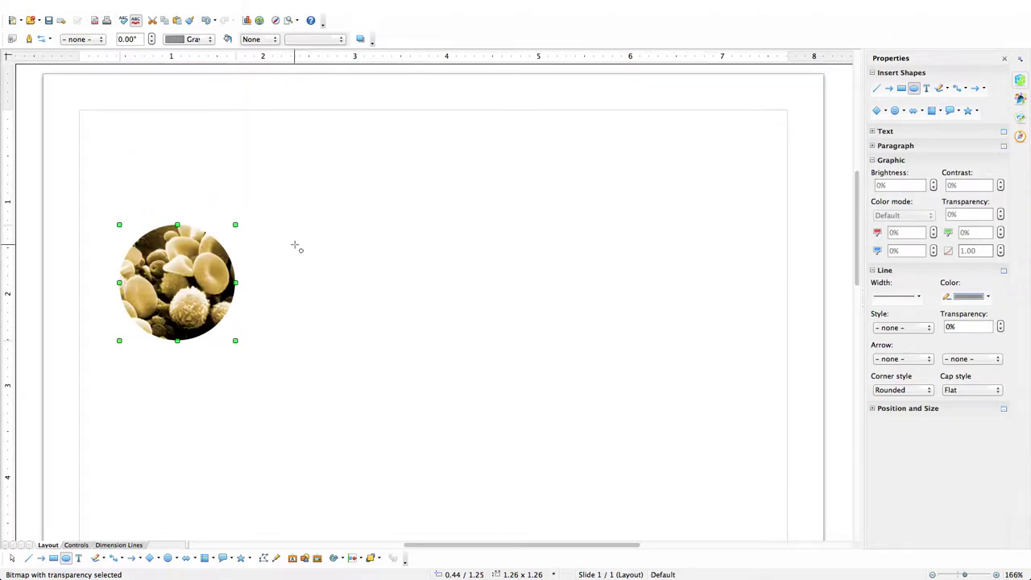
left_click_drag(264, 228, 394, 357)
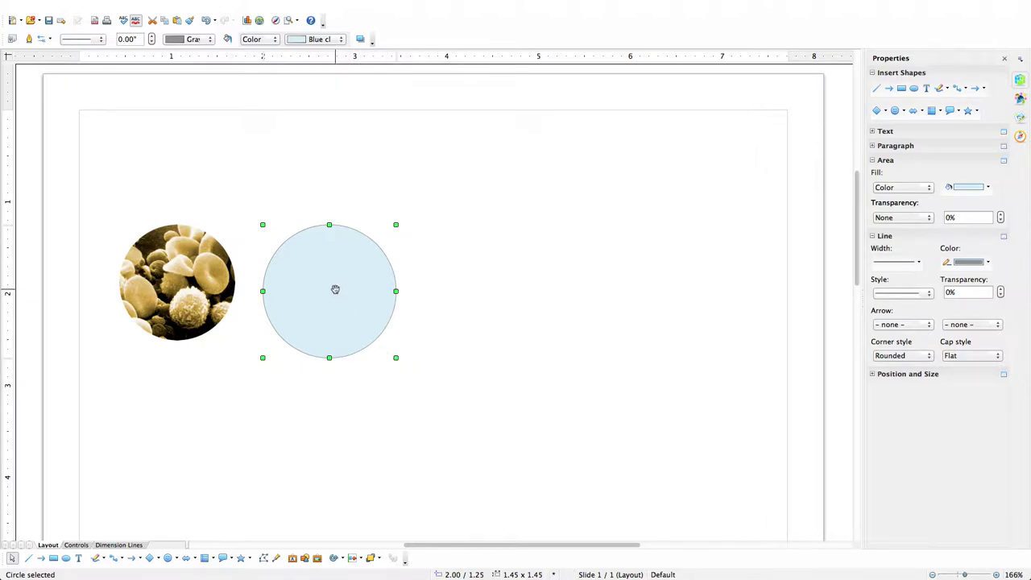
mouse_move(335, 289)
left_mouse_down()
mouse_move(228, 275)
mouse_move(373, 267)
mouse_move(332, 290)
left_mouse_up()
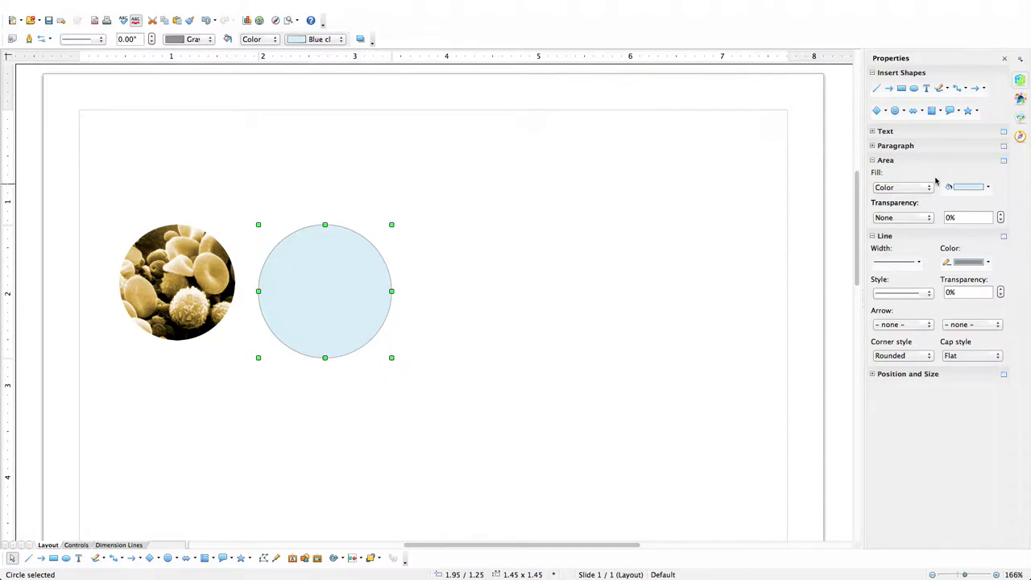
Give the circle a 4.5 pt Gray 7 outline and no fill.
left_click(967, 263)
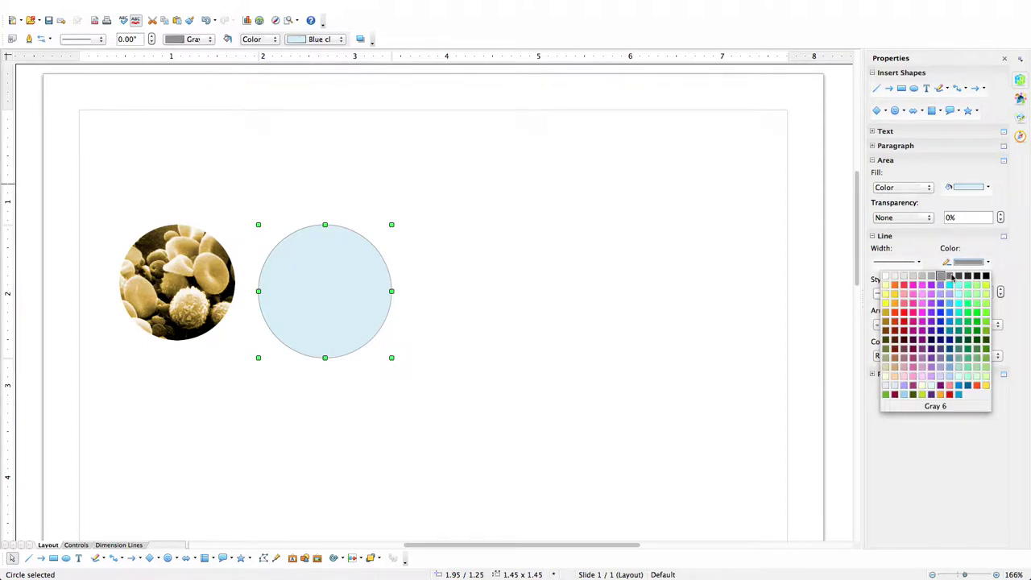
left_click(948, 277)
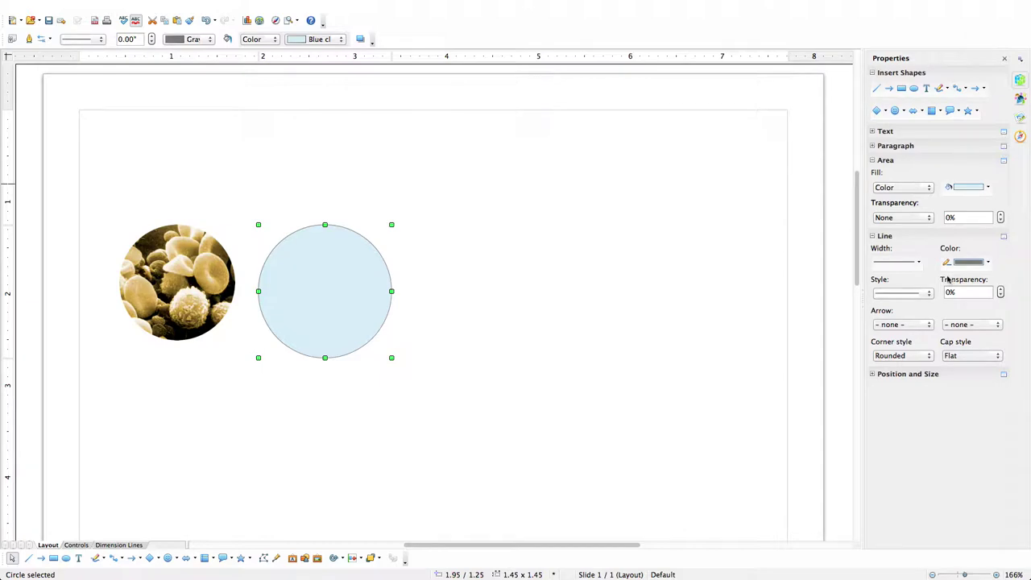
left_click(912, 264)
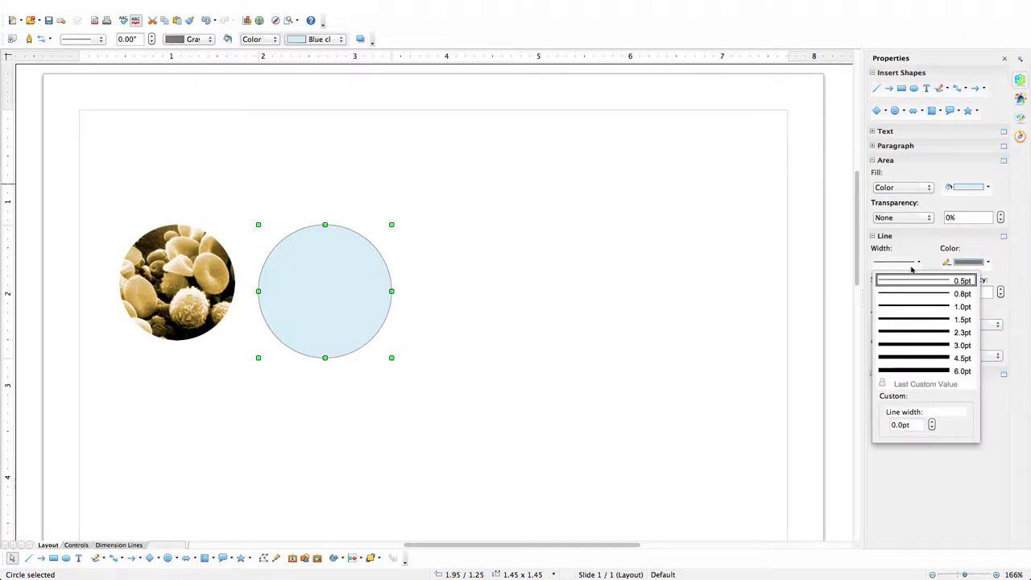
left_click(928, 359)
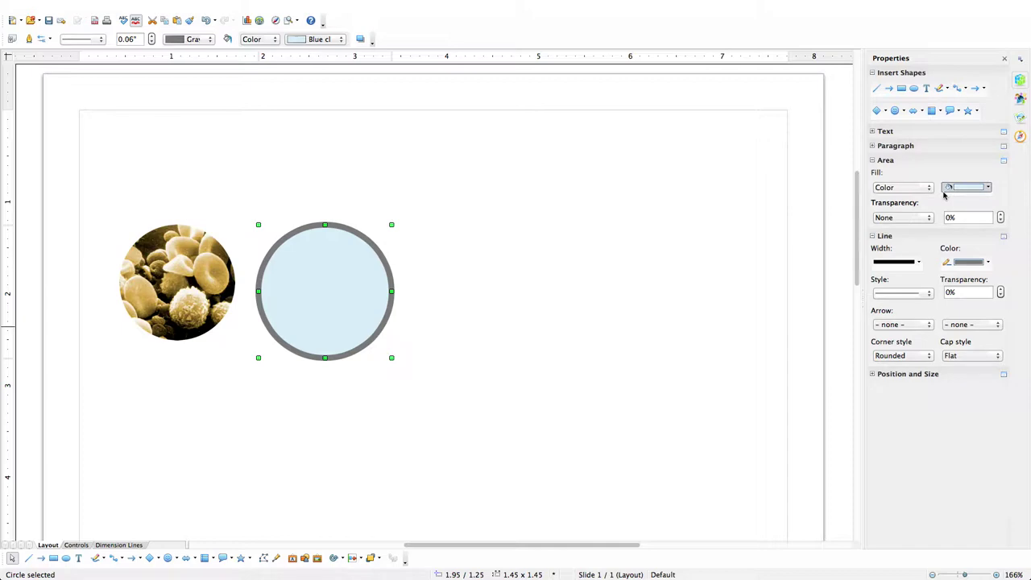
left_click(917, 190)
left_click(883, 198)
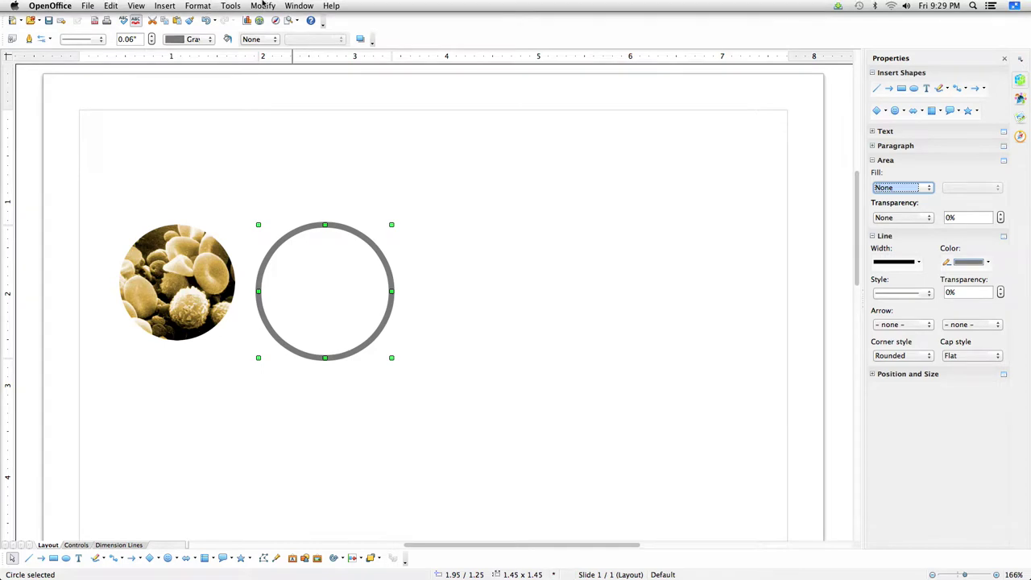
Convert the outlined circle to a contour.
left_click(262, 6)
mouse_move(274, 38)
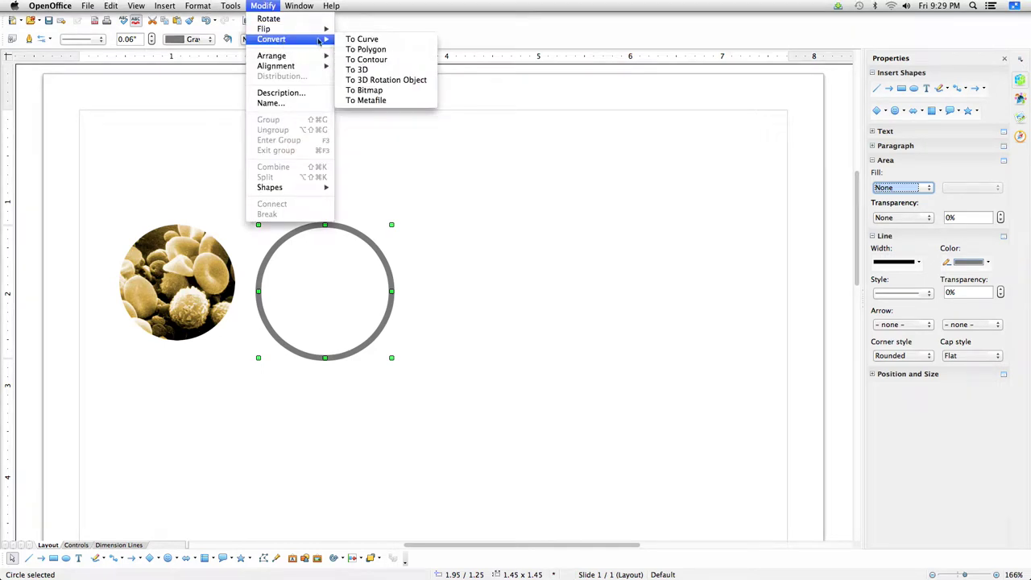
left_click(372, 60)
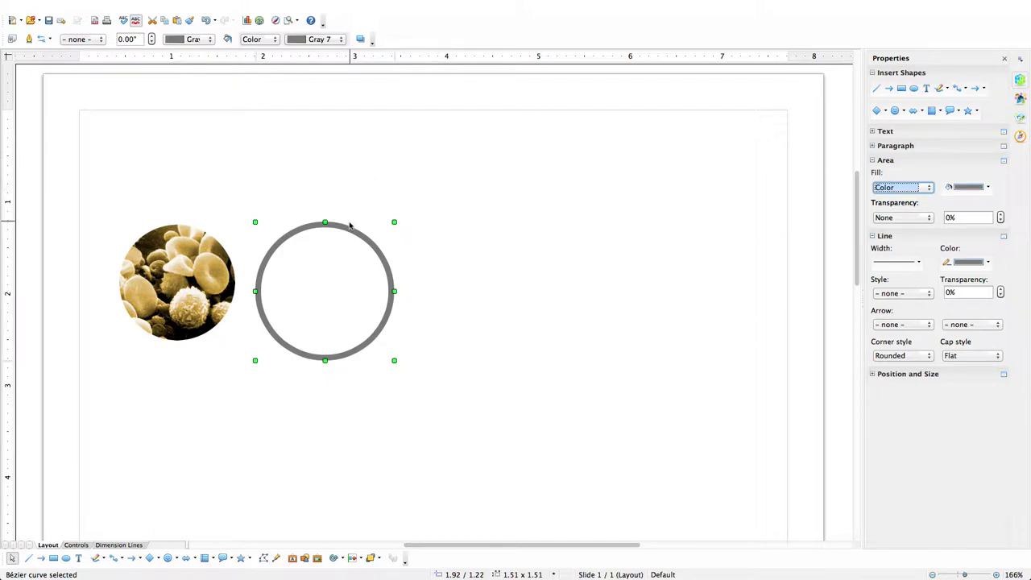
Compare the gray ring with the picture, shrink it to about 1.4 in across and place it back beside the picture.
left_click_drag(349, 233, 247, 222)
left_click_drag(290, 349, 279, 340)
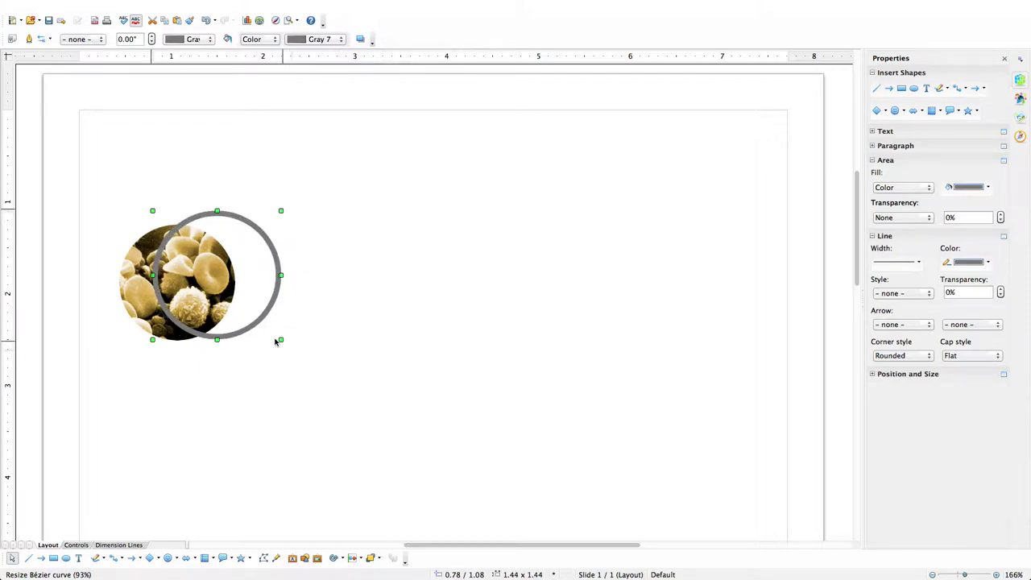
left_click_drag(257, 225, 363, 237)
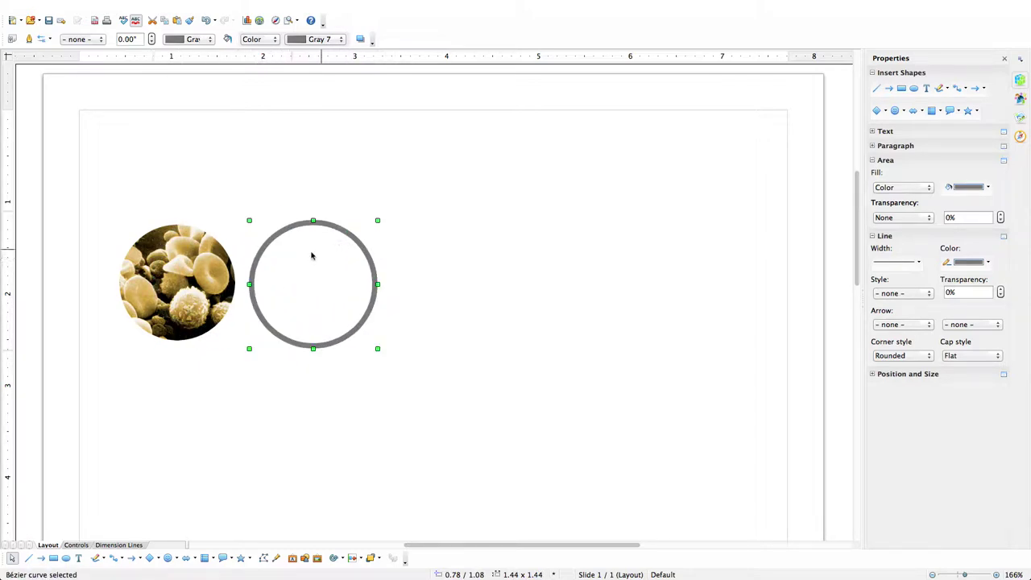
Align the ring and the blood cells picture on each other's centres, both horizontally and vertically.
left_click(206, 277, "shift")
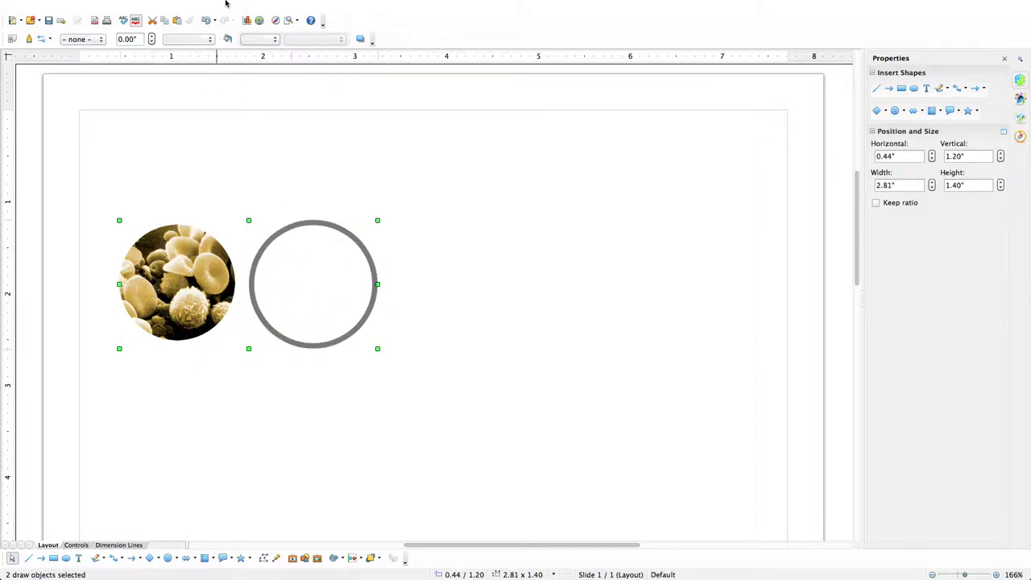
mouse_move(225, 4)
left_click(262, 5)
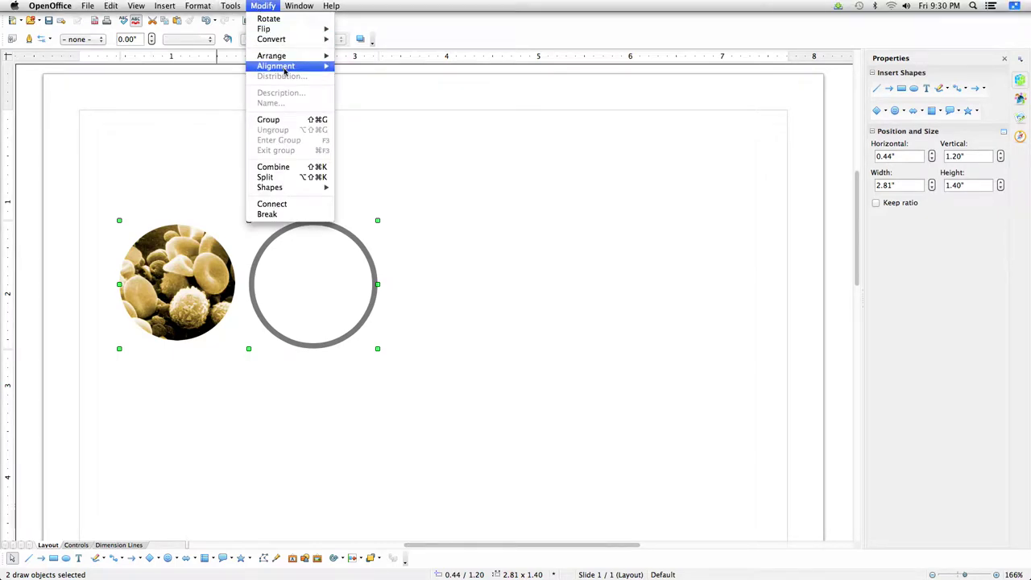
mouse_move(296, 68)
left_click(359, 77)
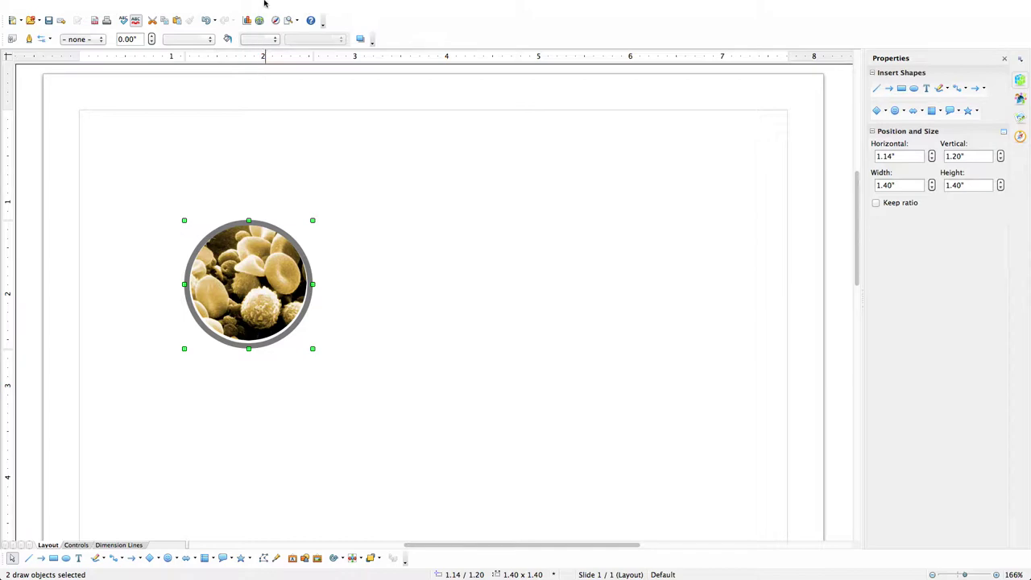
left_click(263, 6)
mouse_move(282, 58)
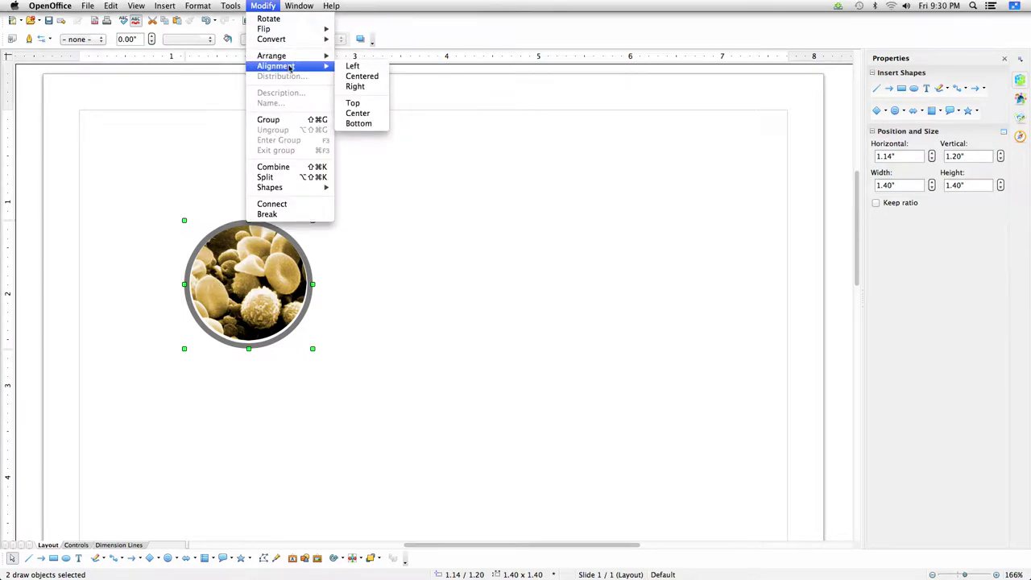
left_click(358, 113)
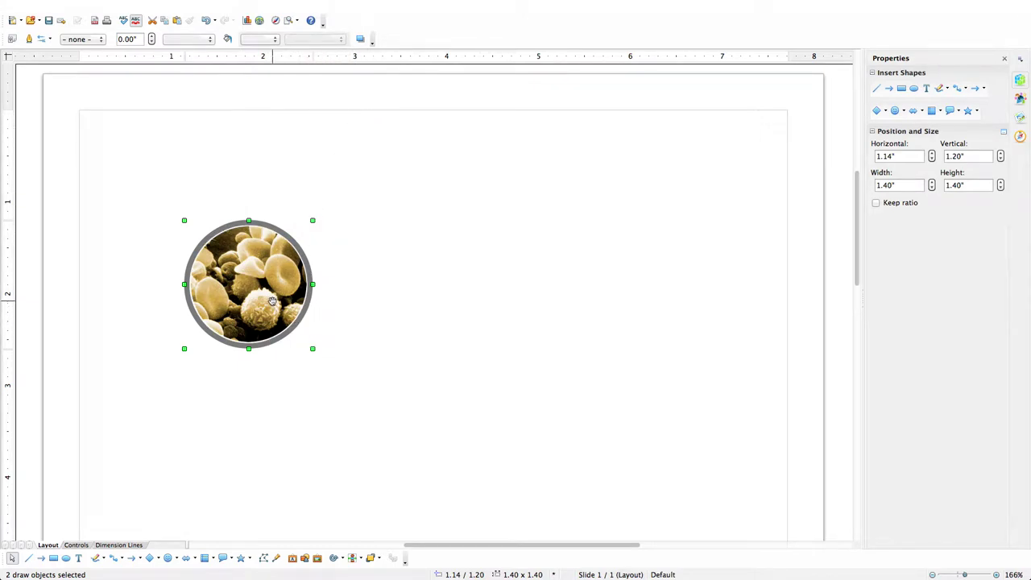
Try resizing the picture and ring together, undo it, and group the two objects.
left_click_drag(184, 219, 194, 238)
key("super+z")
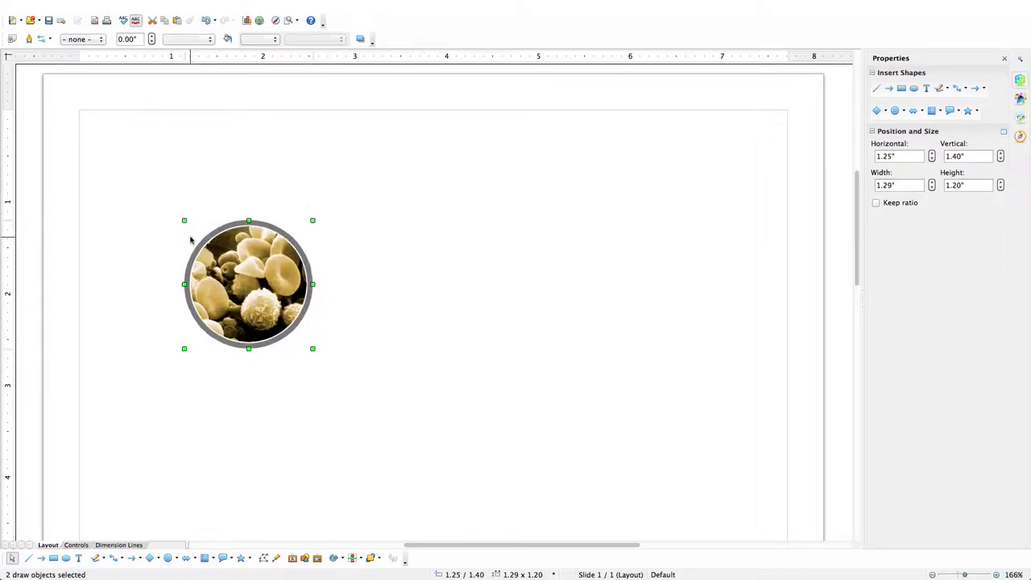
left_click(264, 5)
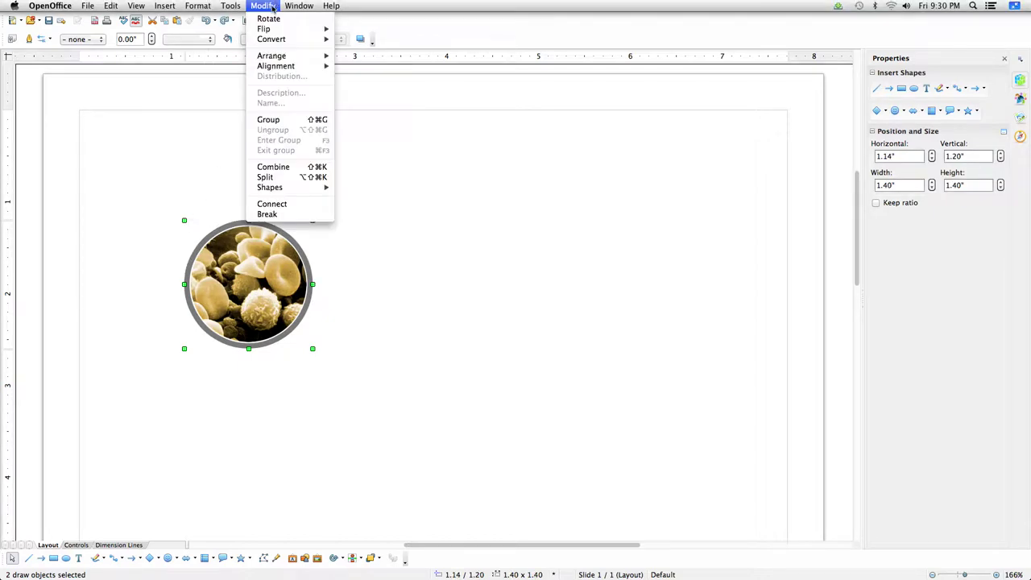
left_click(293, 119)
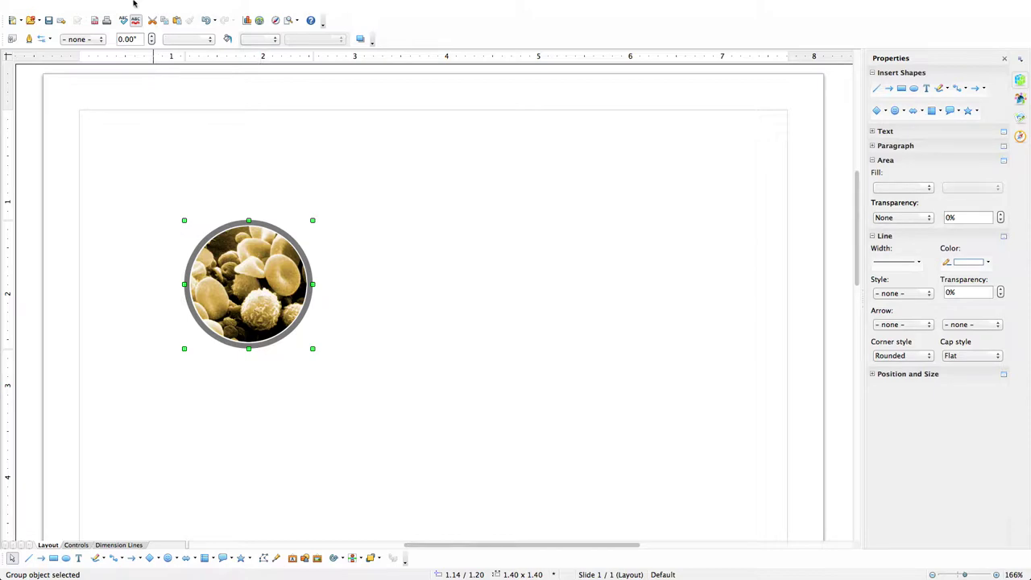
Copy the grouped blood cells picture and ring, open Text.odg from Session2Files and paste the group there.
left_click(111, 6)
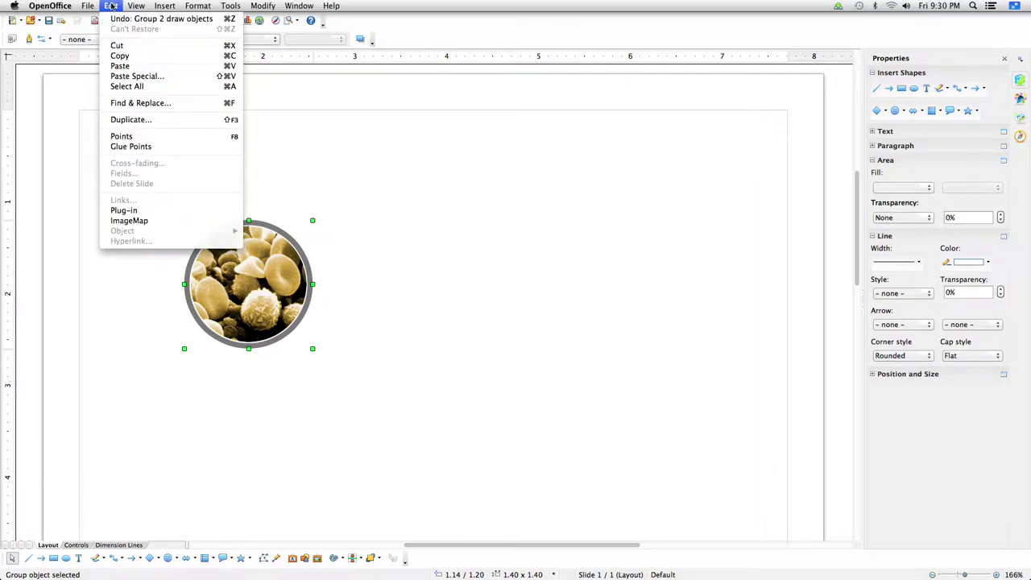
left_click(132, 59)
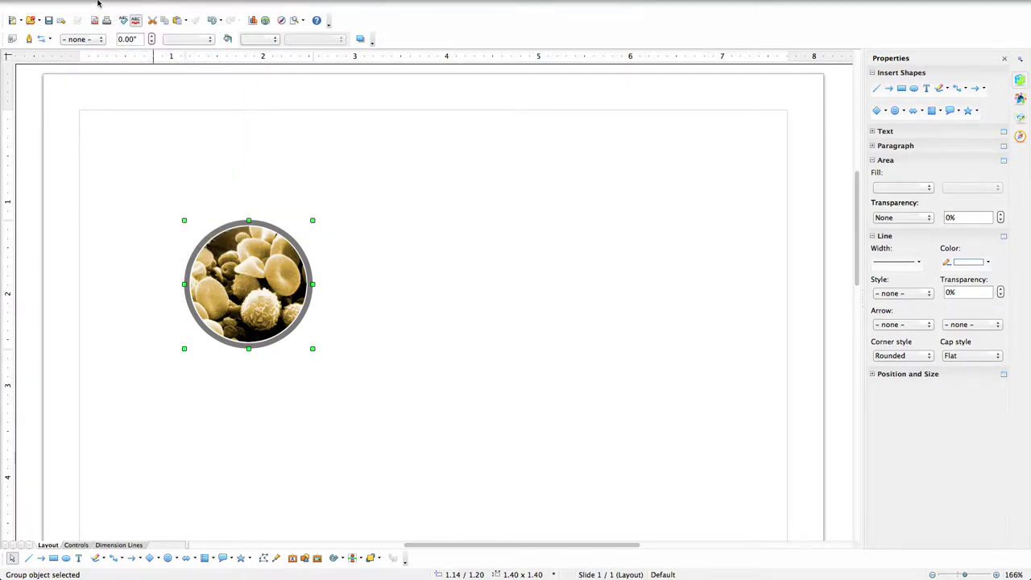
left_click(89, 5)
left_click(101, 31)
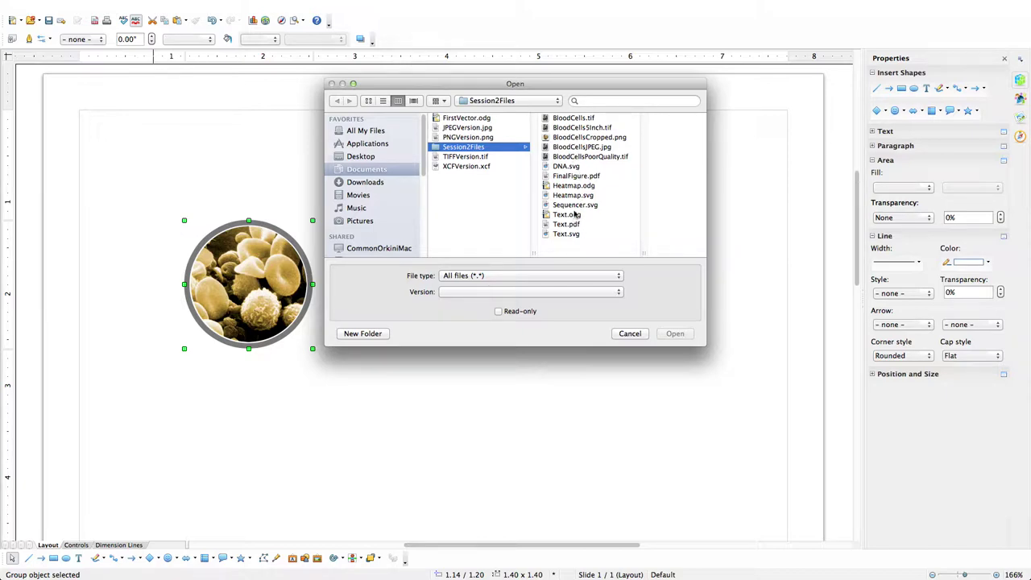
double_click(572, 222)
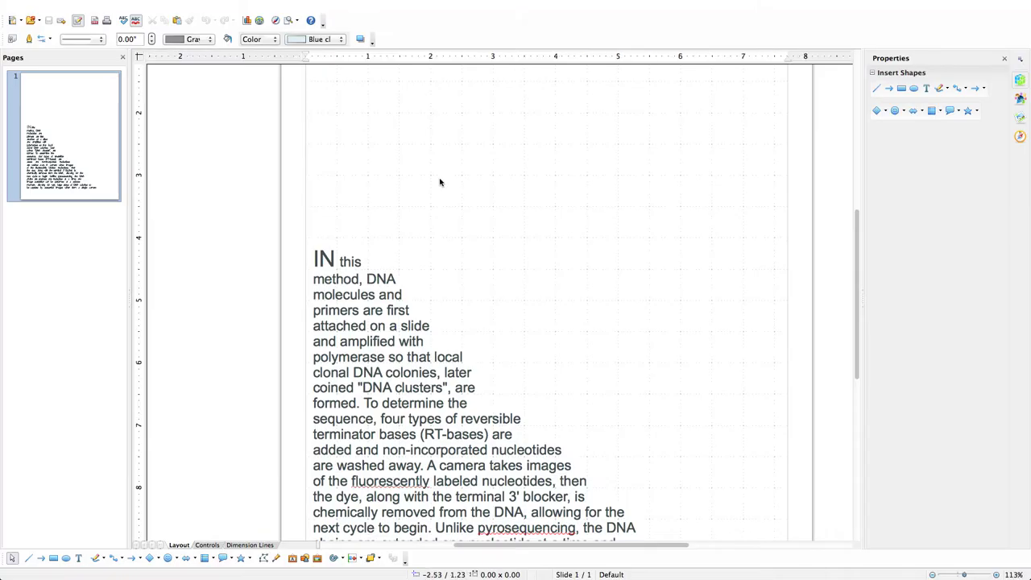
key("ctrl+v")
scroll(440, 180, "down", 1)
scroll(439, 180, "up", 4)
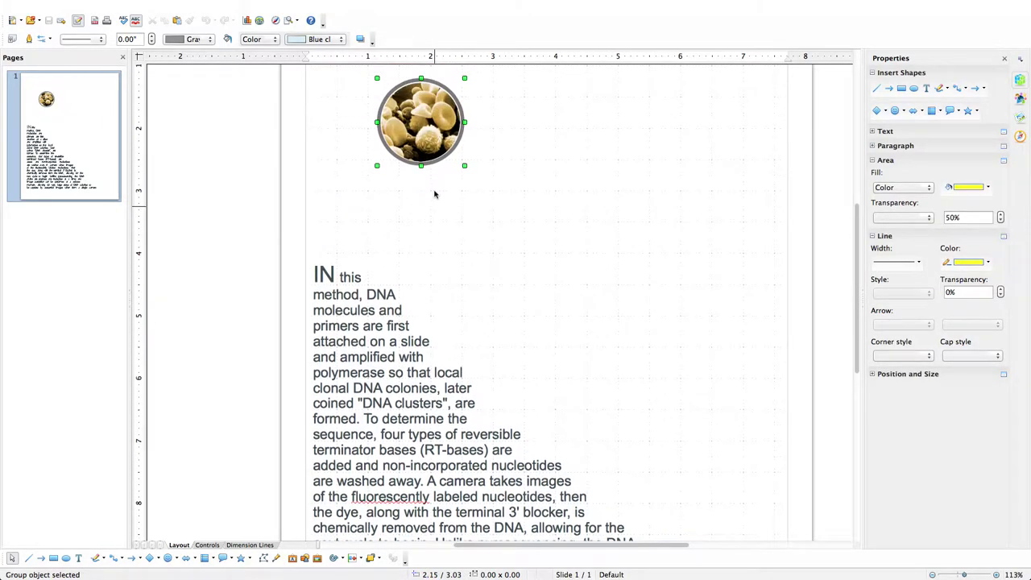
Save the text drawing under the new name NewFigure as an ODF Drawing in the Session2Files folder.
left_click(93, 5)
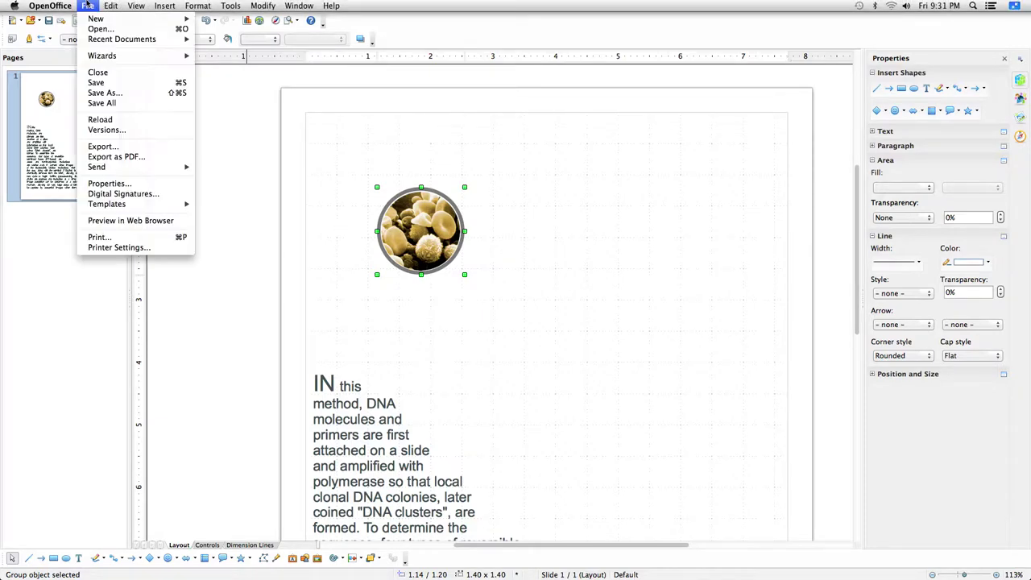
left_click(115, 94)
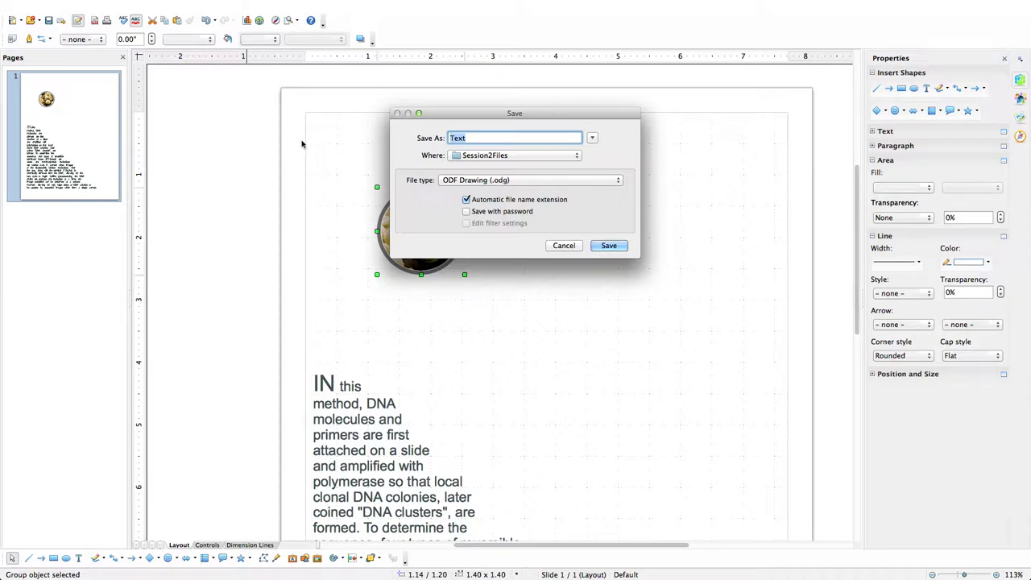
type("New")
type("Logo")
key("Return")
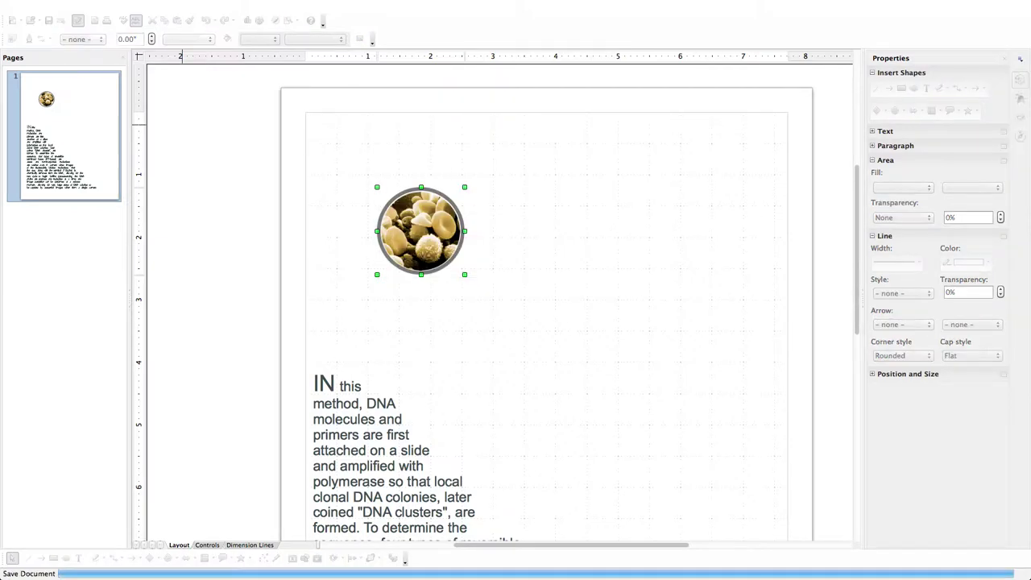
Open DNA.svg from Session2Files and break its graphic into editable shapes.
left_click(87, 6)
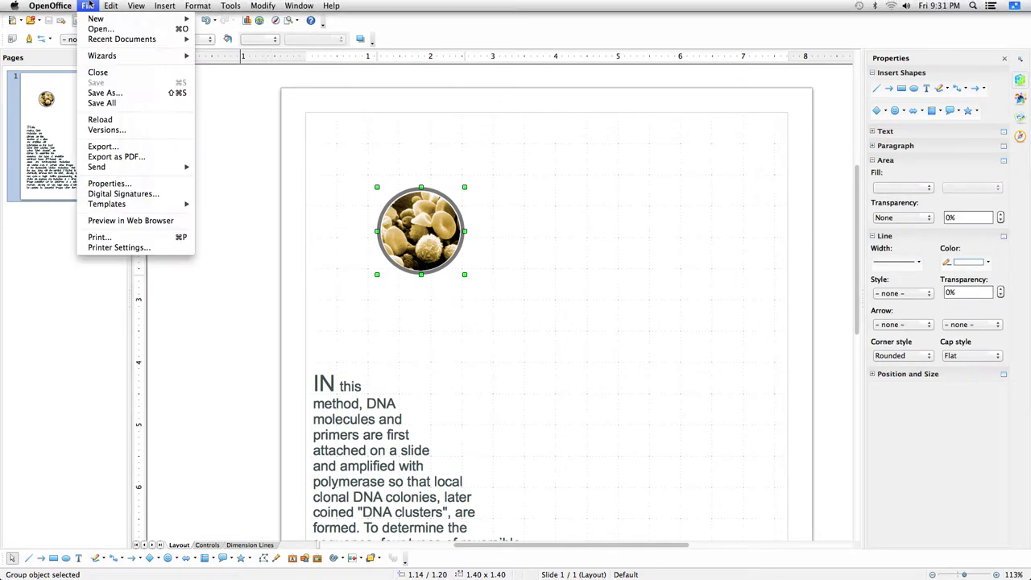
left_click(100, 29)
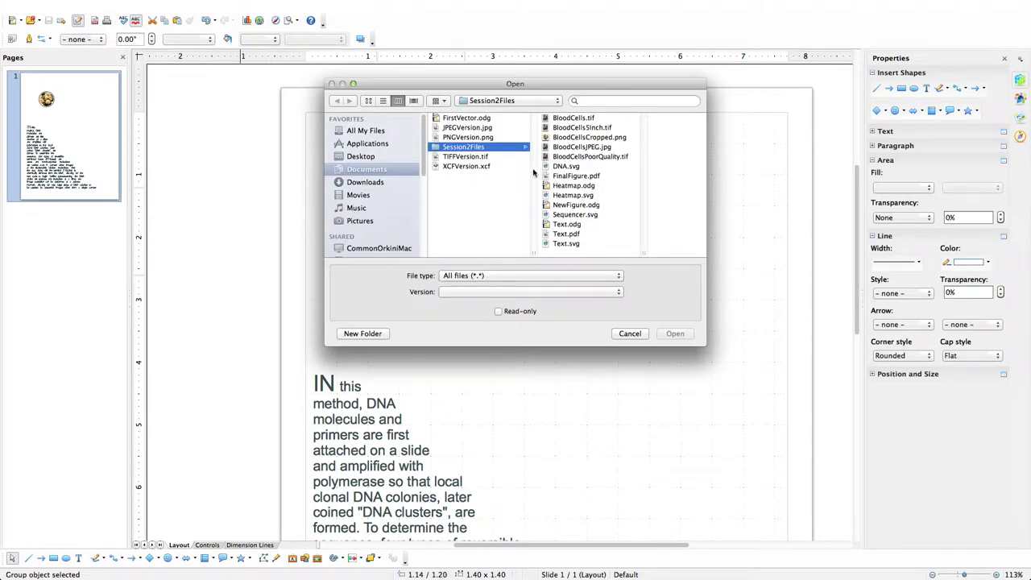
double_click(564, 167)
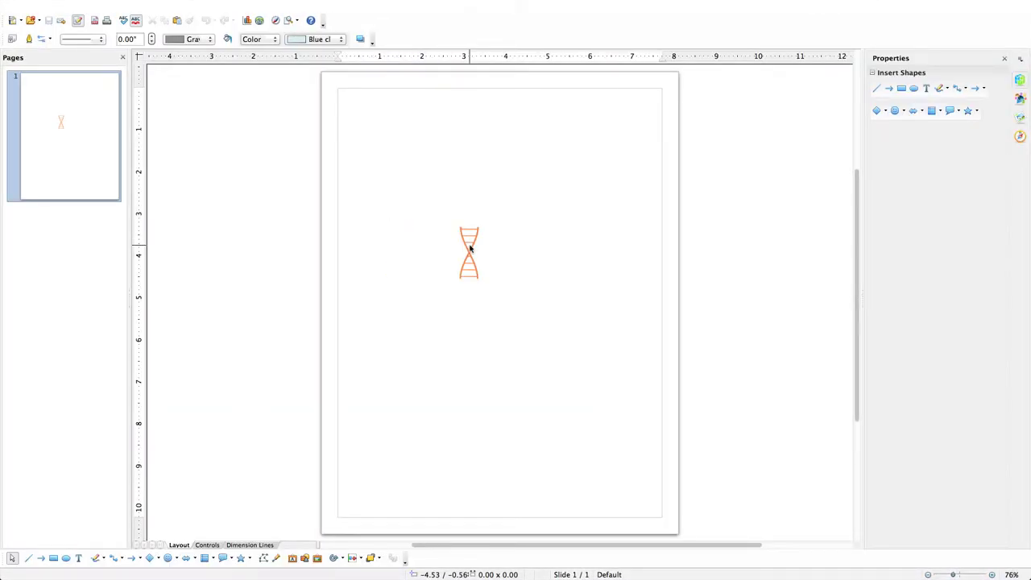
left_click(463, 238)
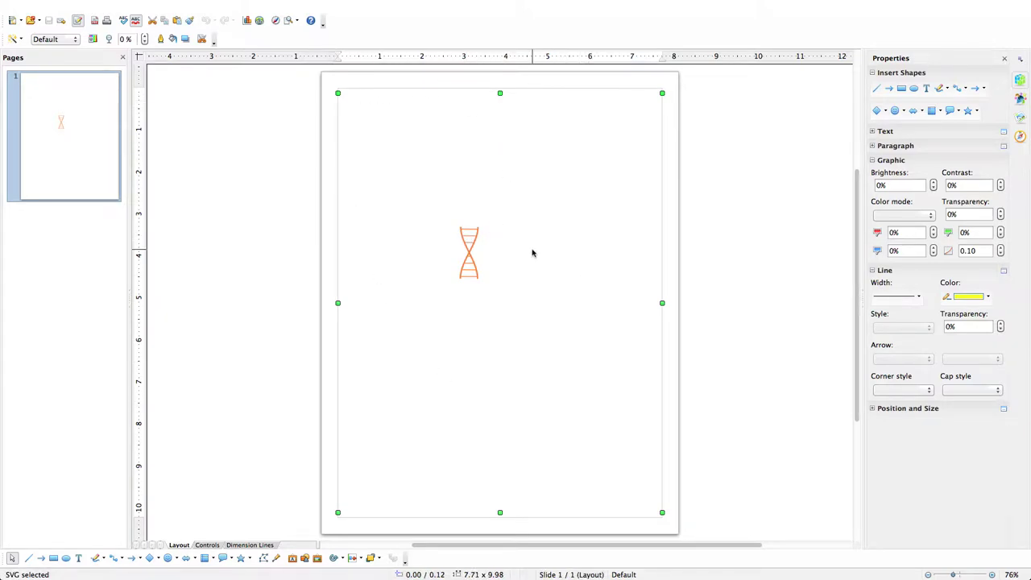
mouse_move(194, 4)
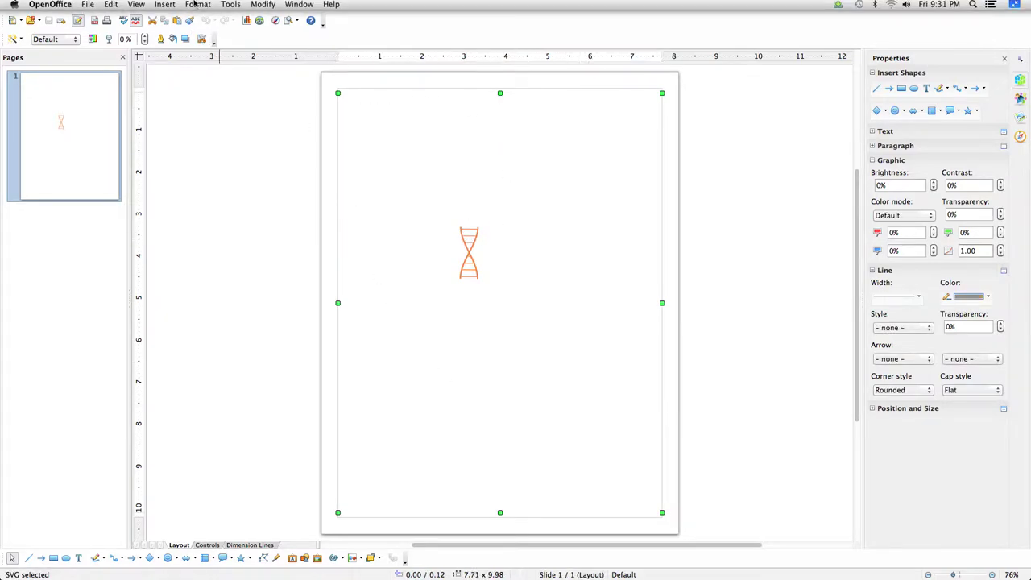
left_click(262, 5)
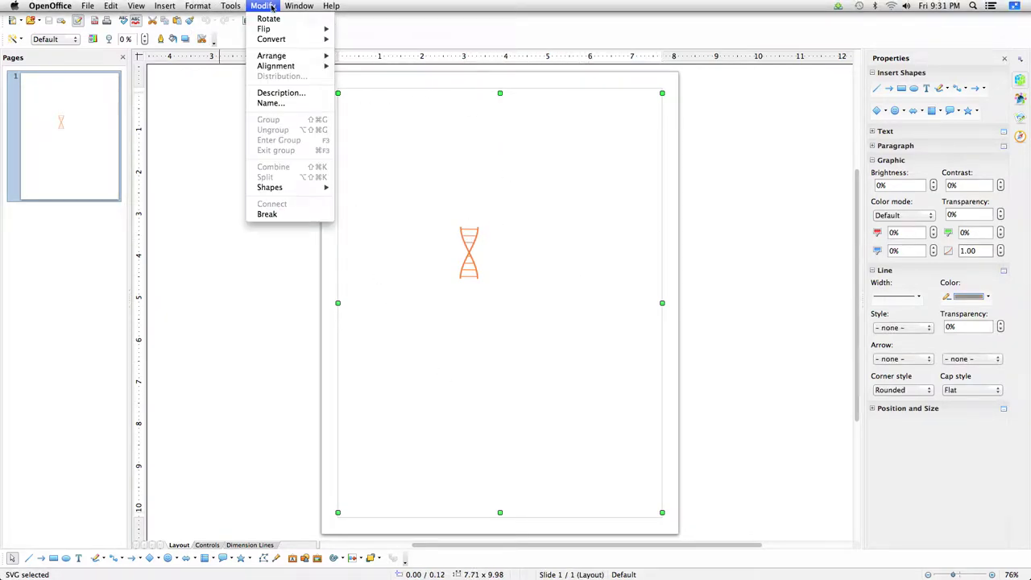
left_click(274, 214)
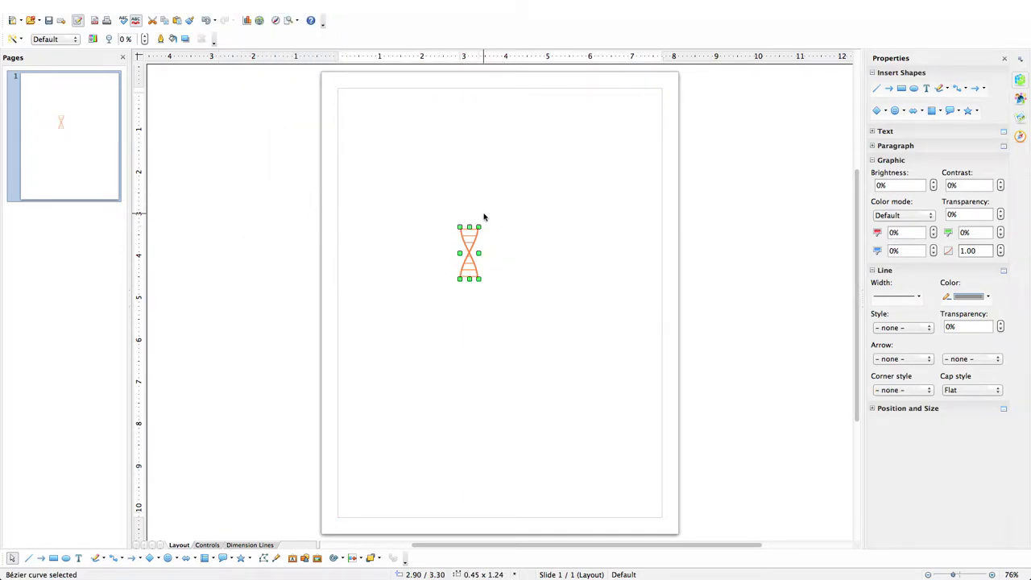
Copy the orange DNA helix and close DNA.svg, discarding its changes.
mouse_move(157, 4)
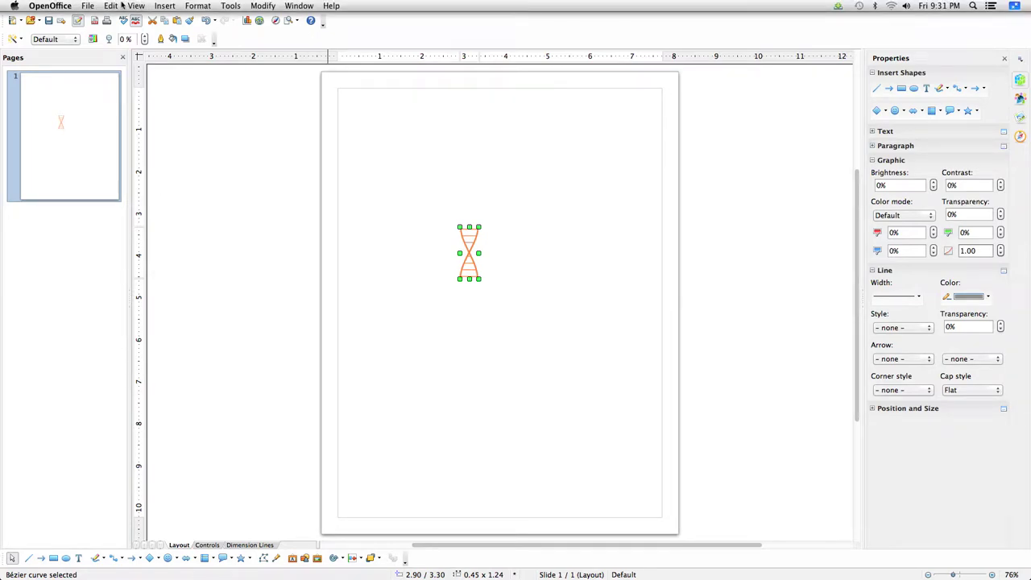
left_click(113, 6)
left_click(124, 55)
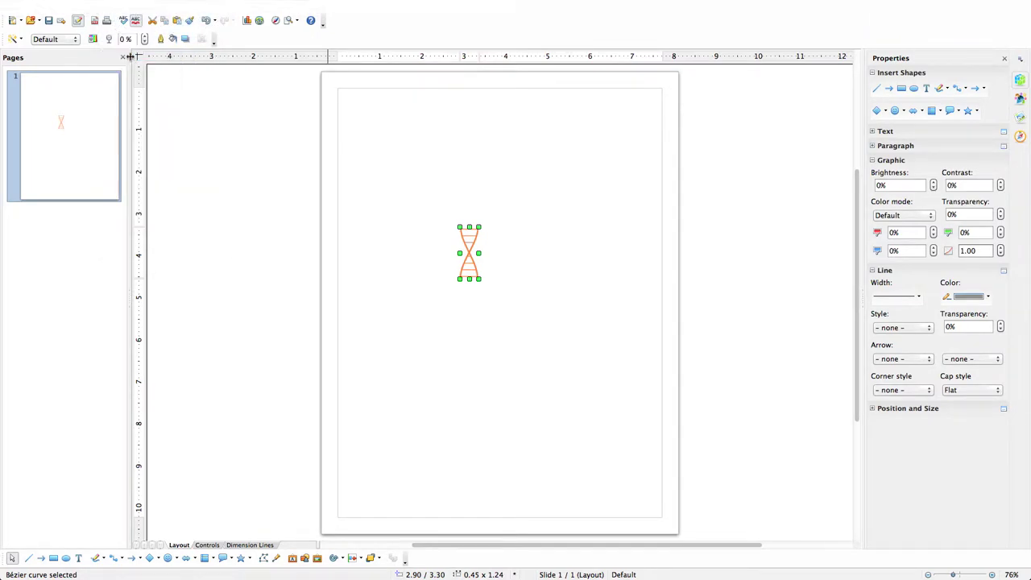
left_click(82, 6)
left_click(97, 73)
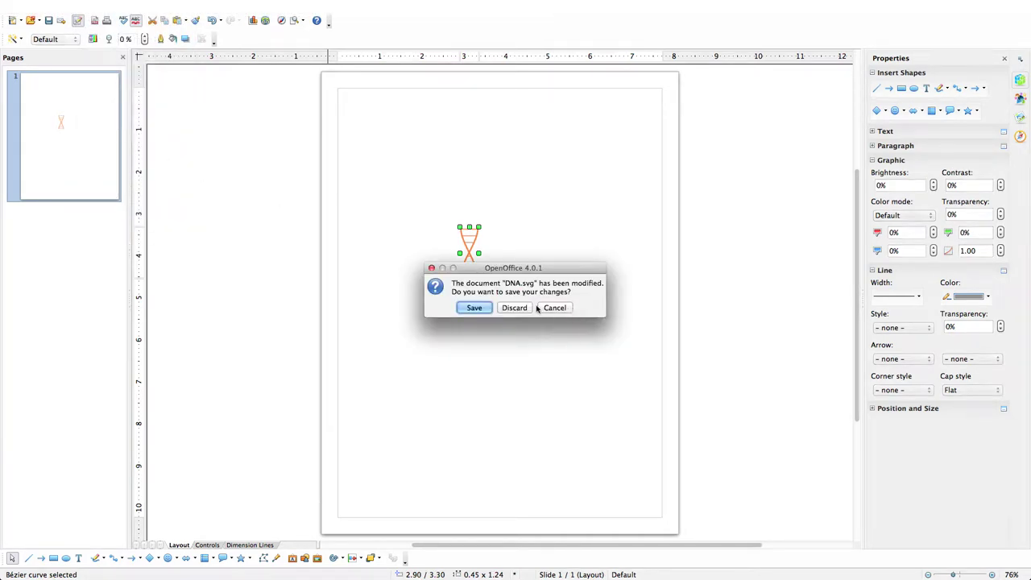
left_click(526, 308)
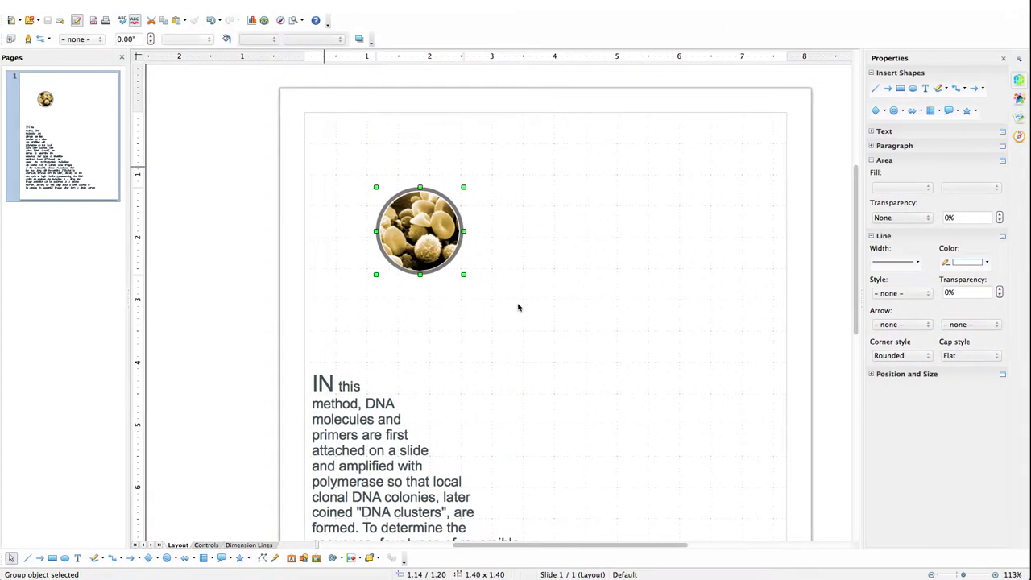
Paste the copied DNA helix into the NewFigure drawing.
mouse_move(84, 2)
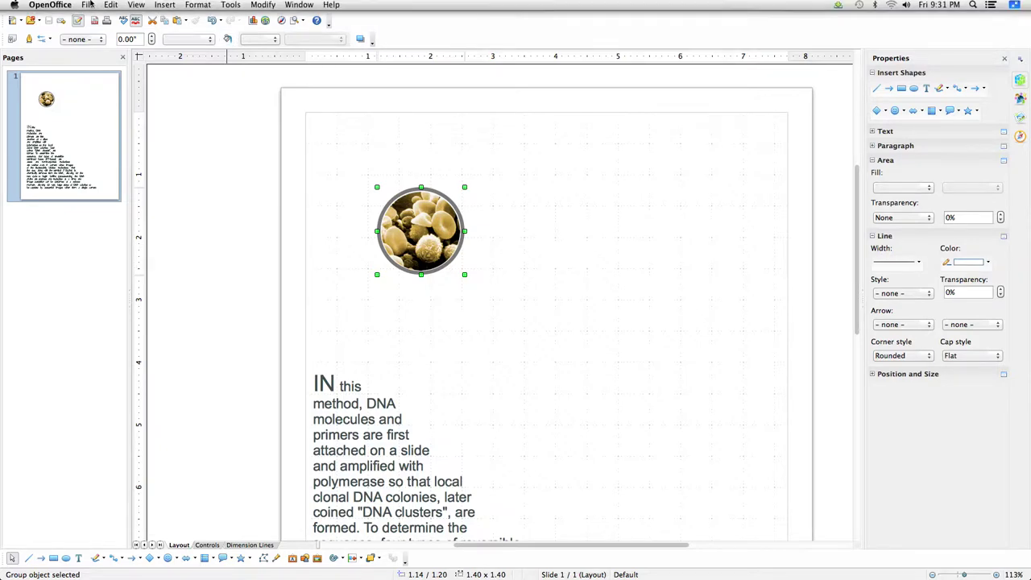
left_click(371, 105)
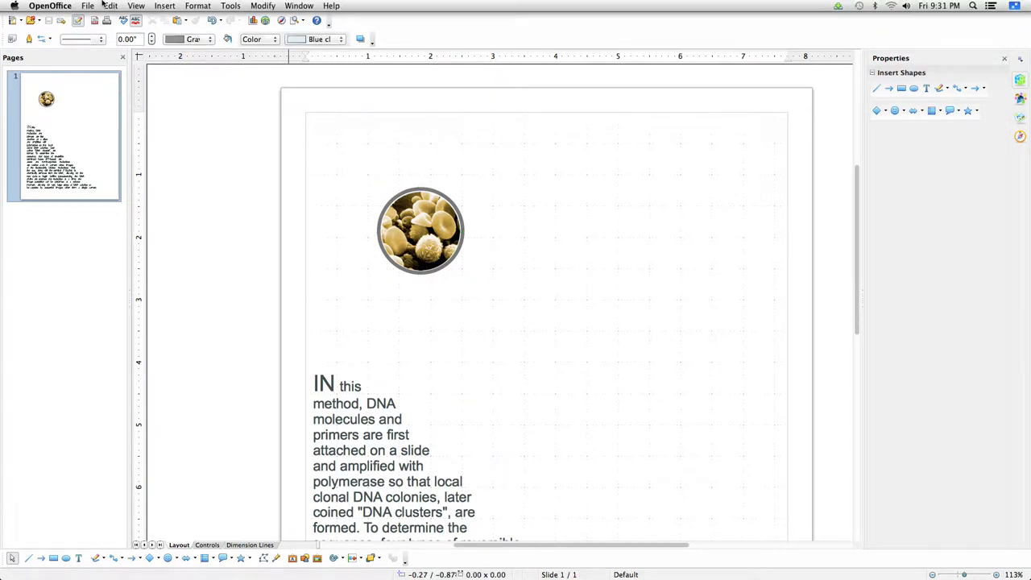
left_click(109, 5)
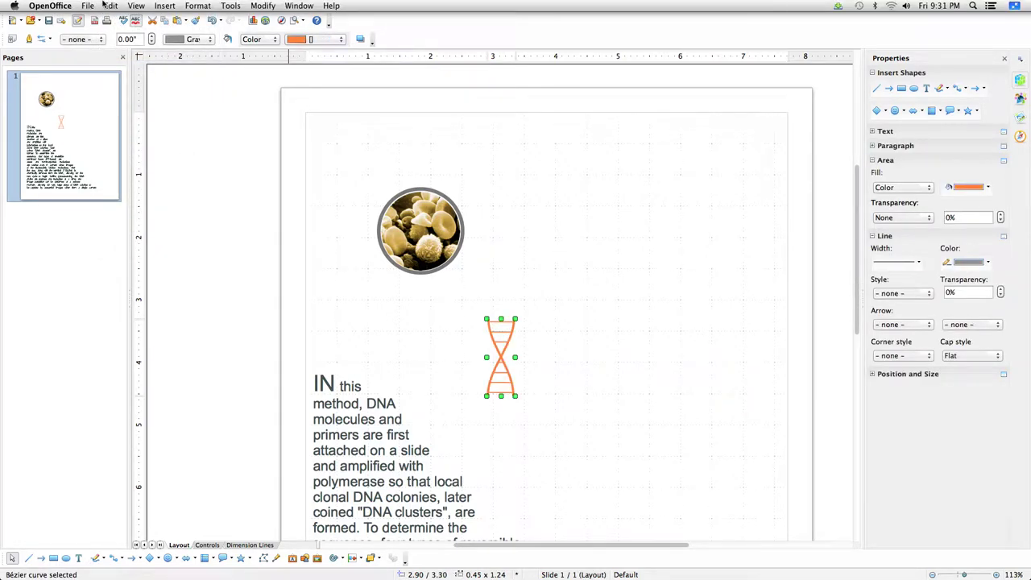
Open Sequencer.svg from Session2Files and break its graphic into editable shapes.
left_click(88, 5)
left_click(247, 188)
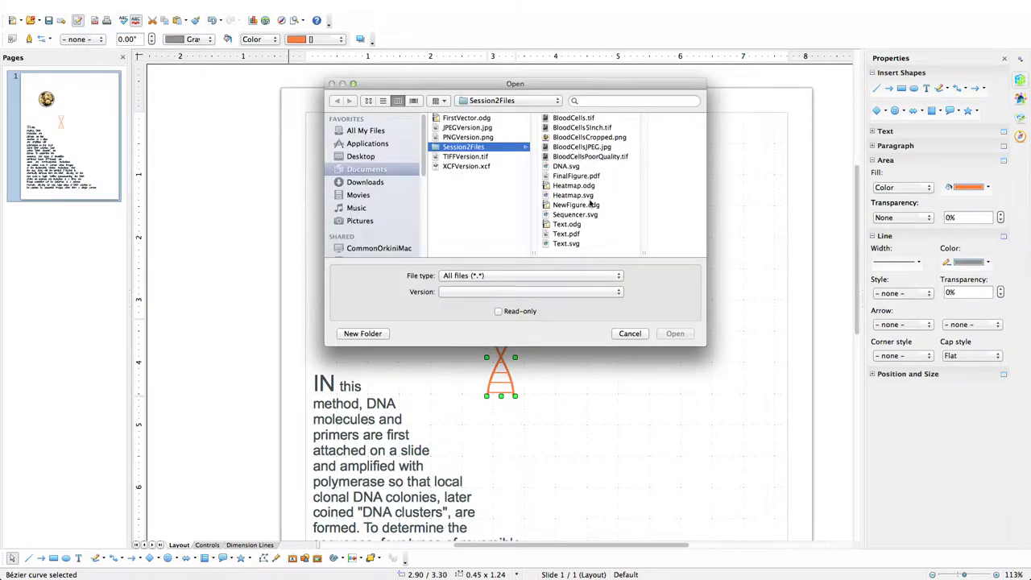
left_click(590, 216)
left_click(673, 334)
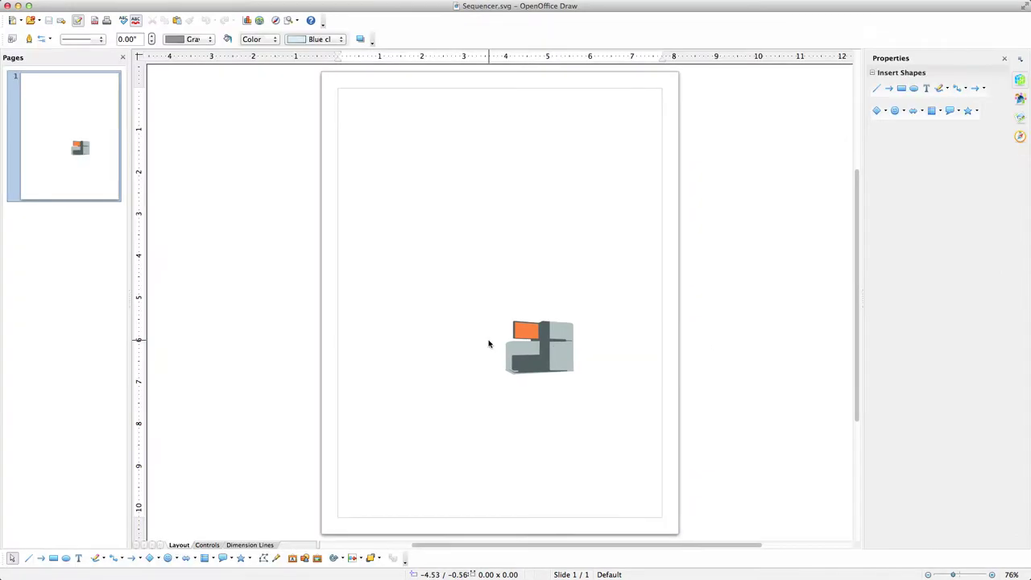
left_click(525, 351)
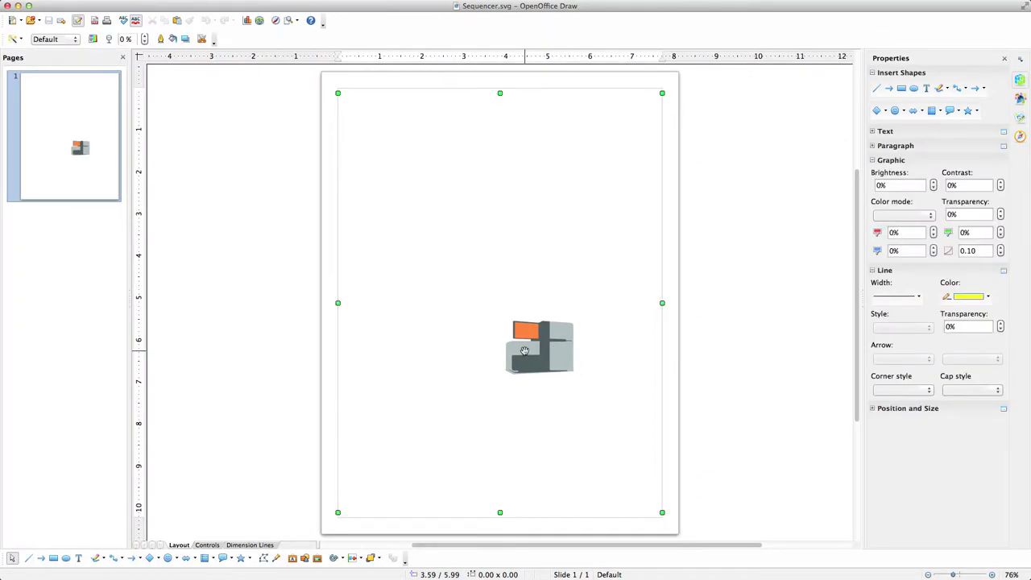
left_click(199, 6)
mouse_move(138, 4)
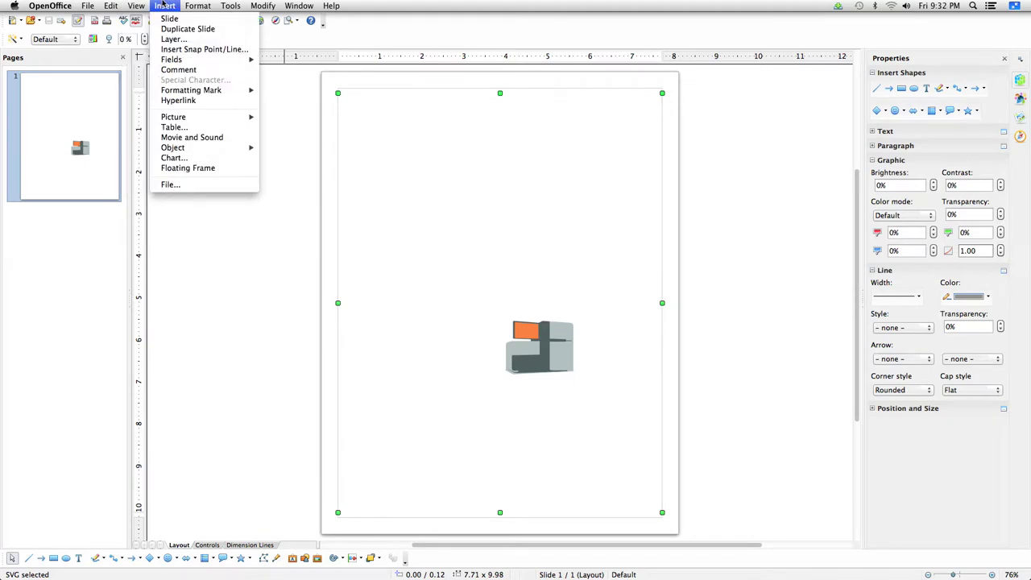
mouse_move(194, 5)
mouse_move(262, 5)
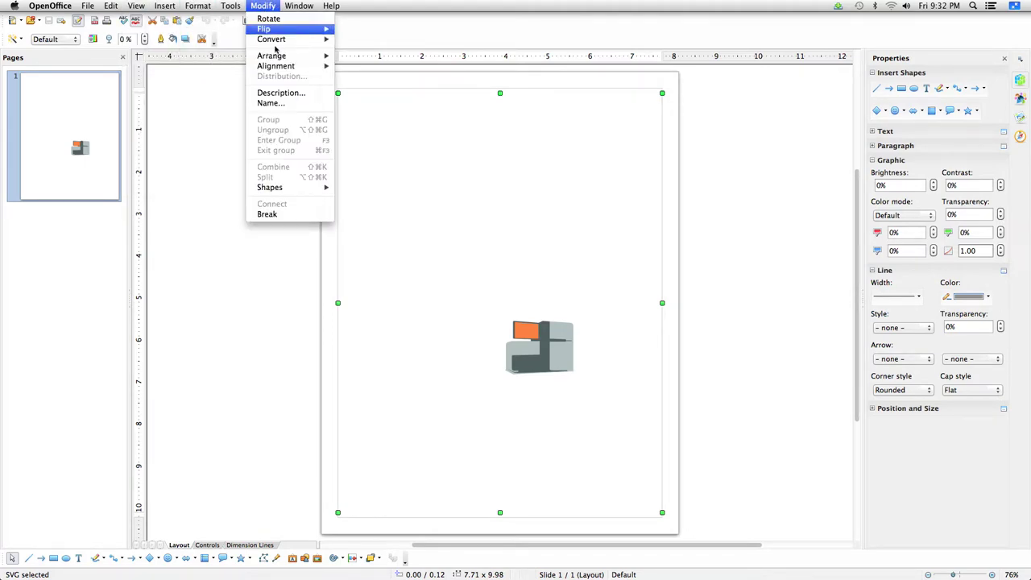
left_click(293, 214)
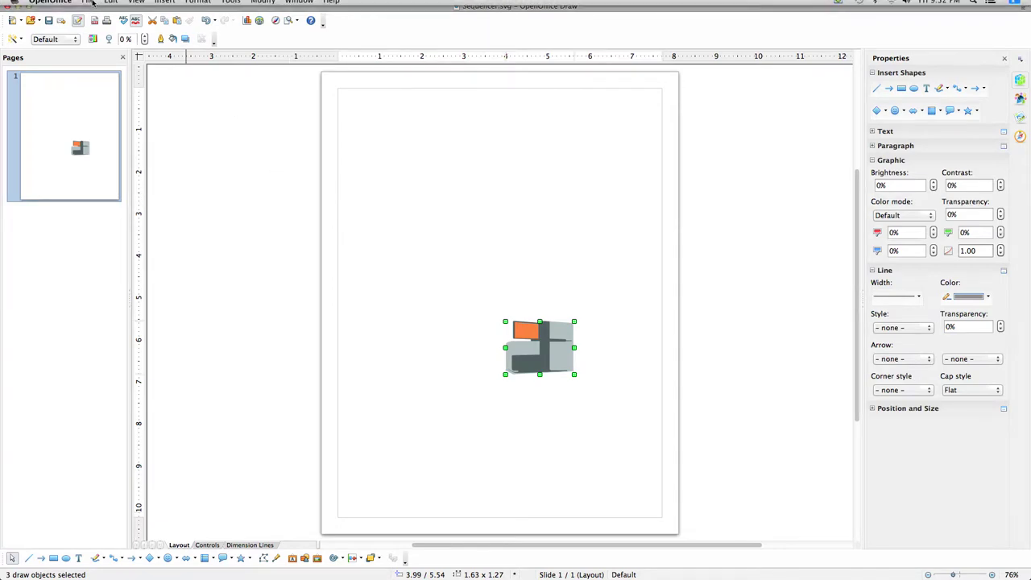
Copy the sequencer's shapes and close Sequencer.svg, discarding its changes.
left_click(111, 6)
left_click(119, 55)
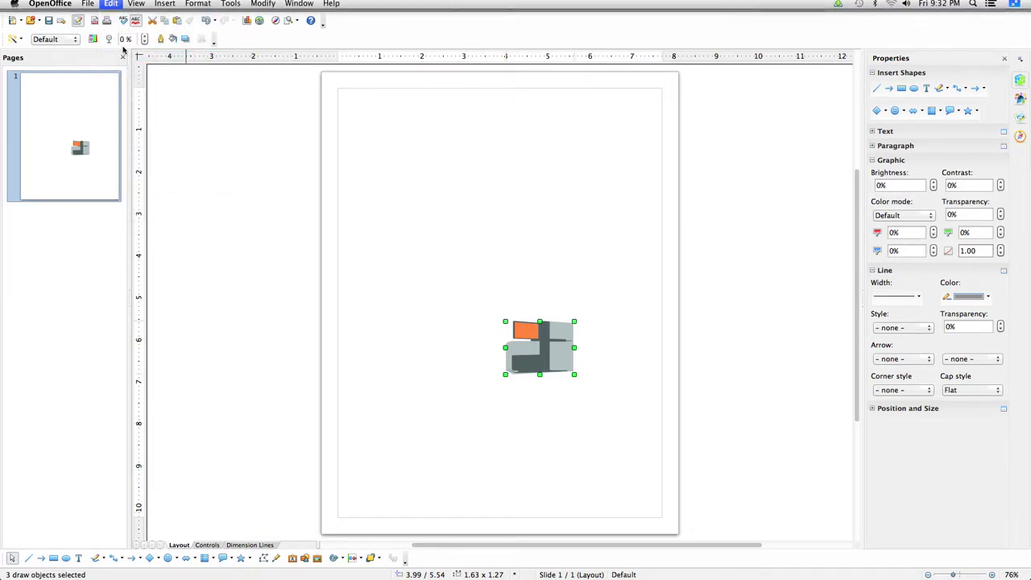
left_click(87, 5)
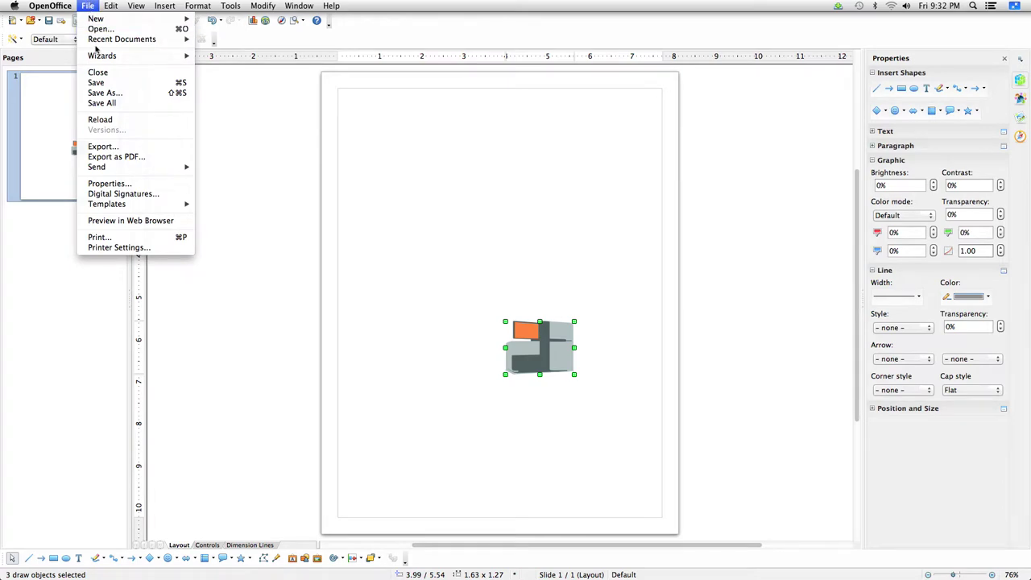
left_click(98, 72)
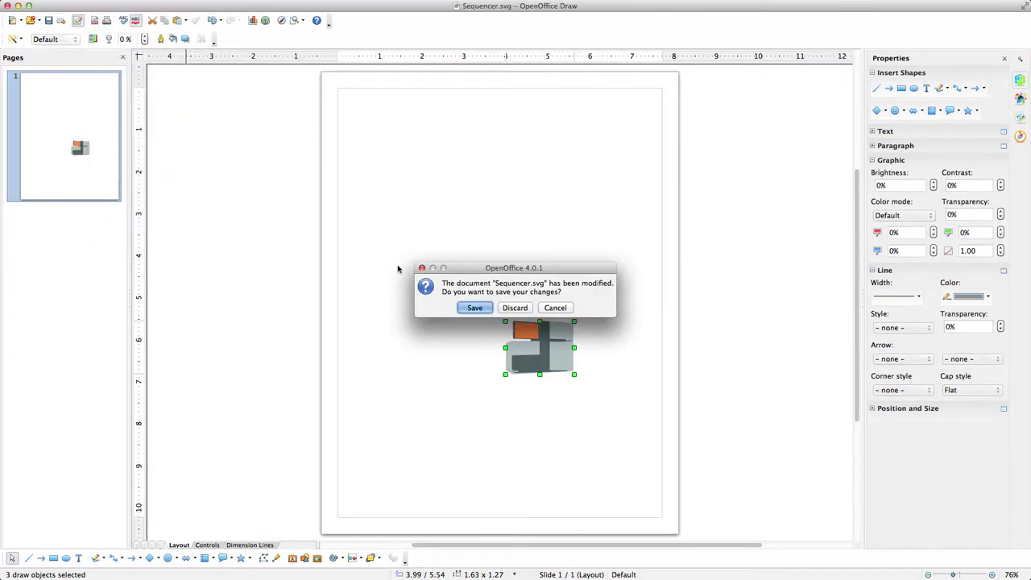
left_click(511, 307)
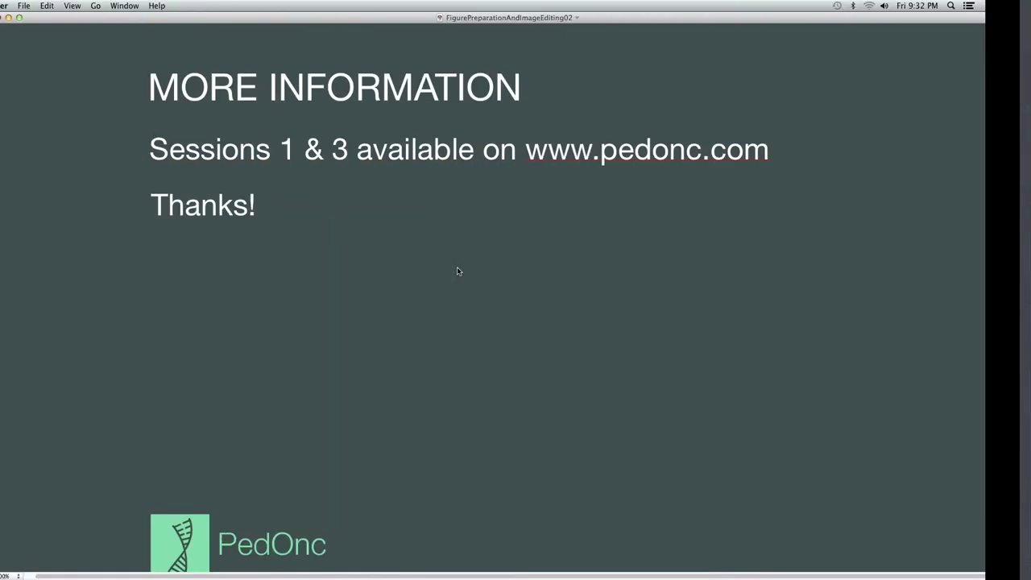
Return to the NewFigure drawing and paste the copied sequencer shapes onto the page.
key("ctrl+Left")
key("ctrl+Right")
key("ctrl+Right")
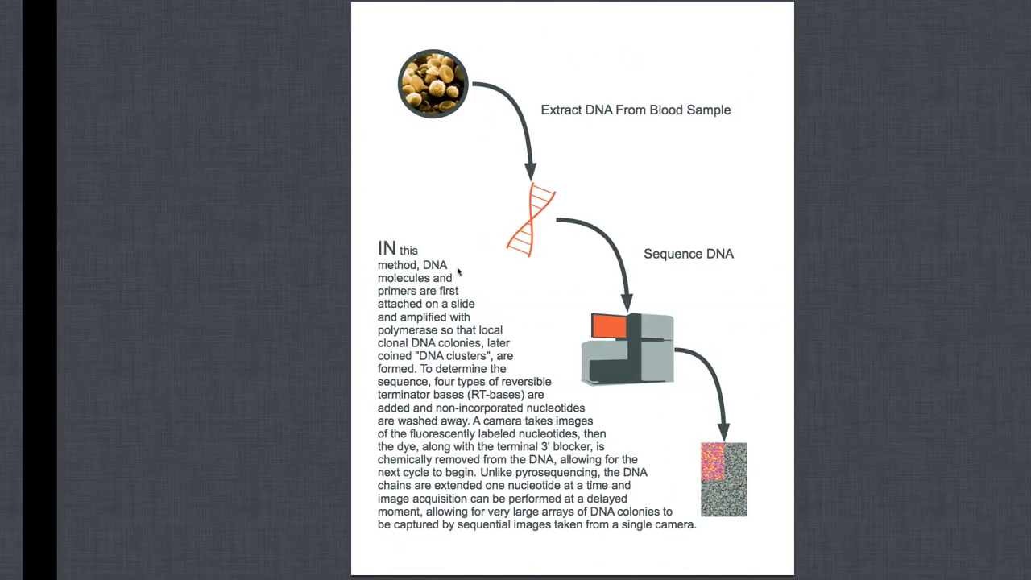
key("ctrl+Right")
key("ctrl+Right")
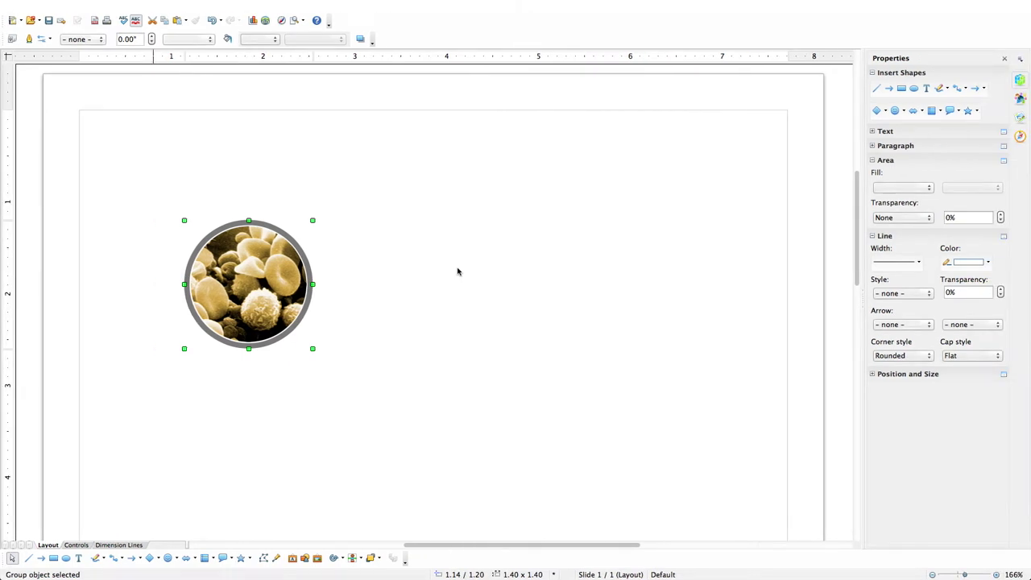
key("ctrl+Right")
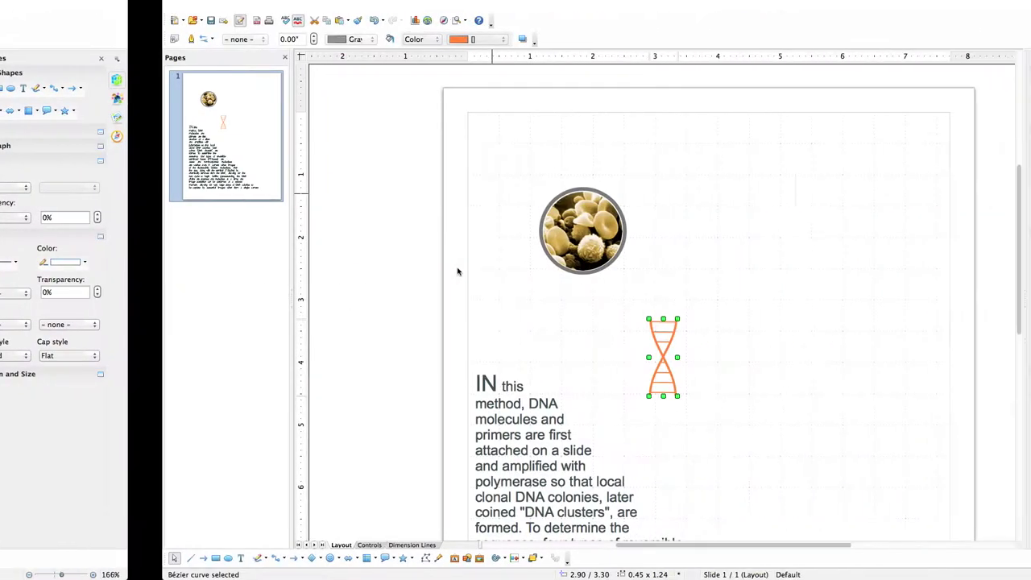
left_click(349, 142)
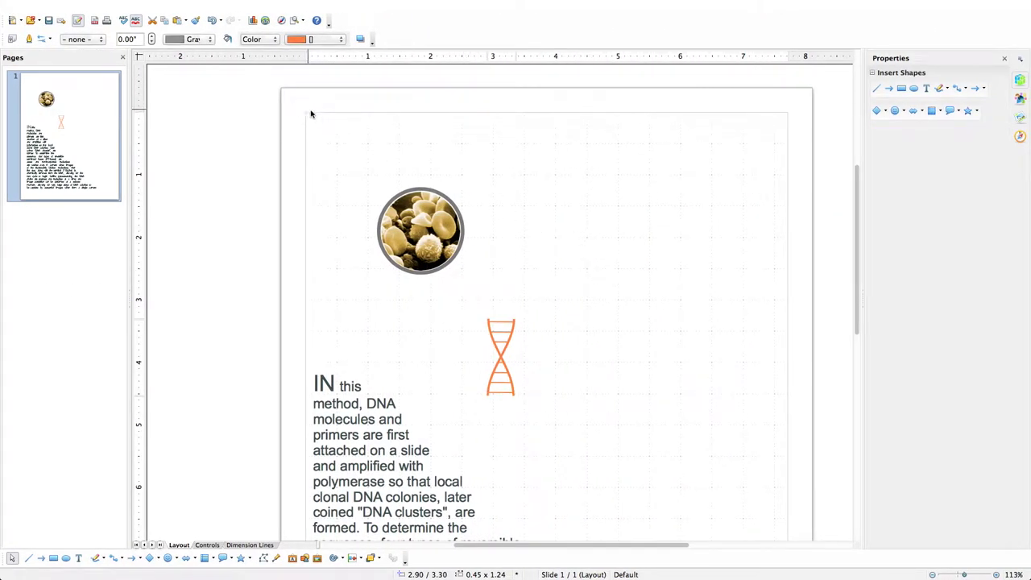
key("super+v")
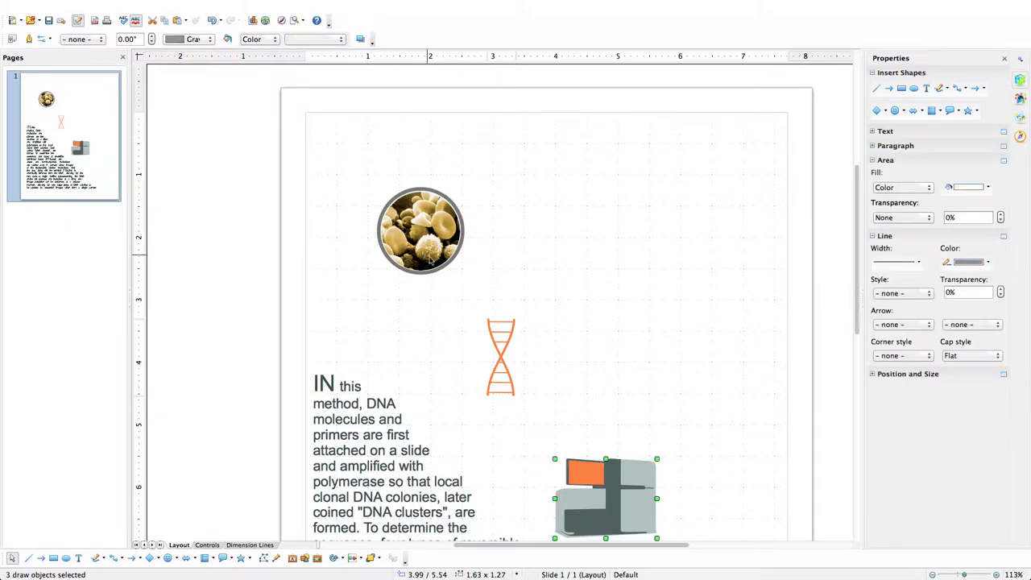
Open Heatmap.odg from the Session2Files folder.
scroll(431, 261, "down", 3)
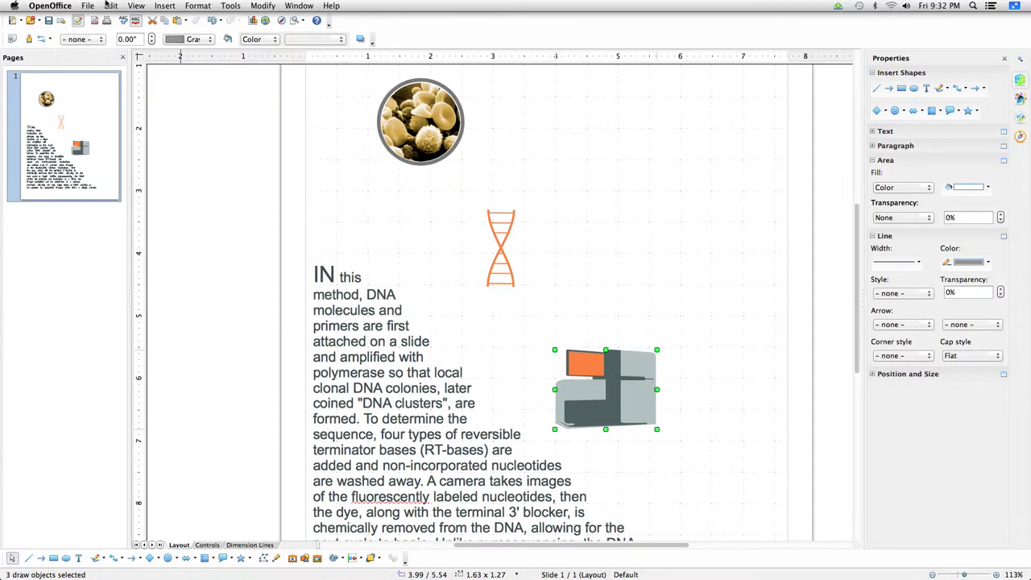
left_click(88, 5)
left_click(247, 137)
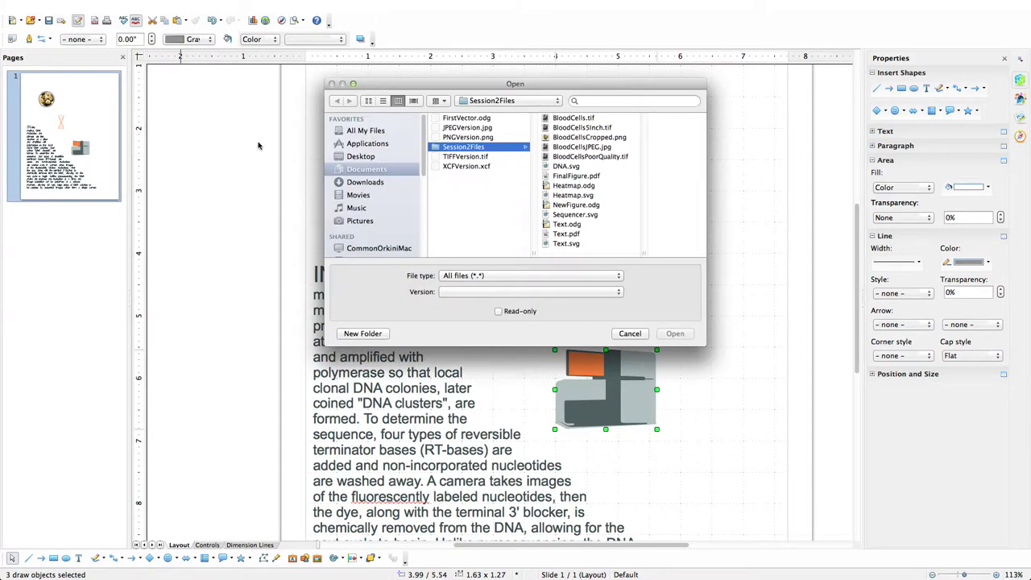
left_click(574, 187)
left_click(672, 334)
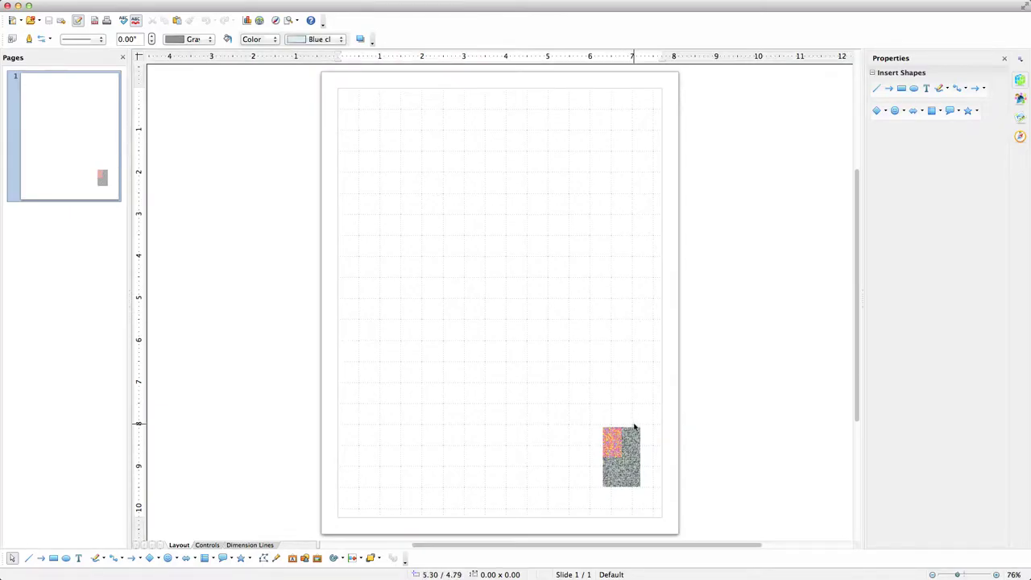
Copy the heatmap graphic and close Heatmap.odg, discarding its changes.
left_click(626, 435)
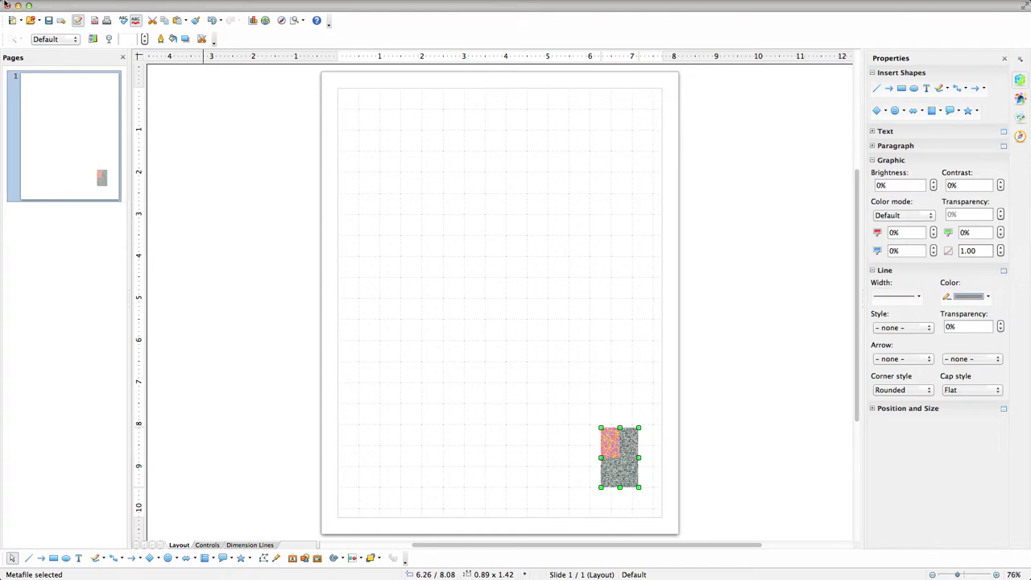
mouse_move(13, 7)
left_click(74, 6)
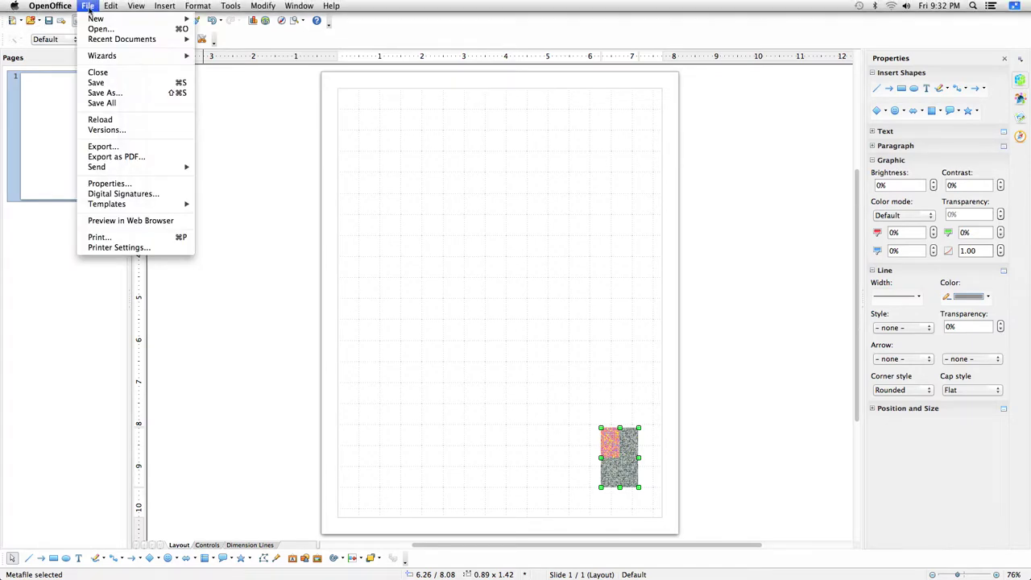
left_click(105, 78)
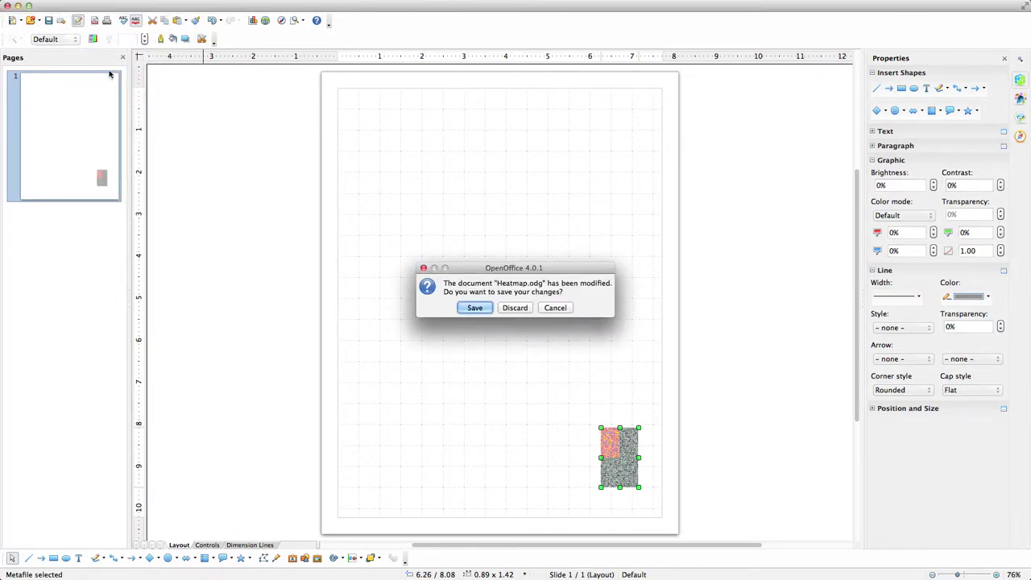
left_click(516, 310)
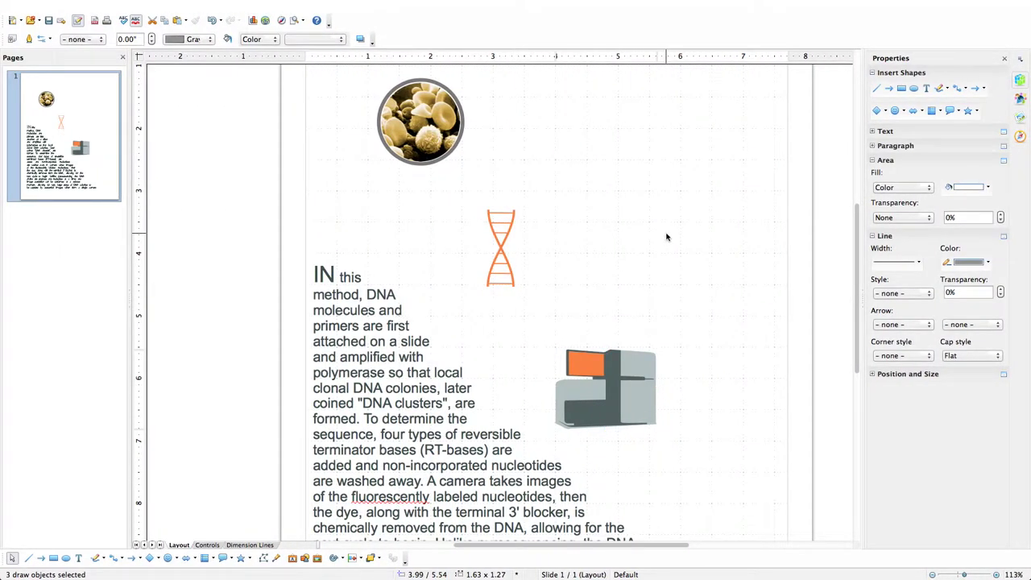
Paste the copied heatmap into the NewFigure drawing and save the file.
left_click(668, 237)
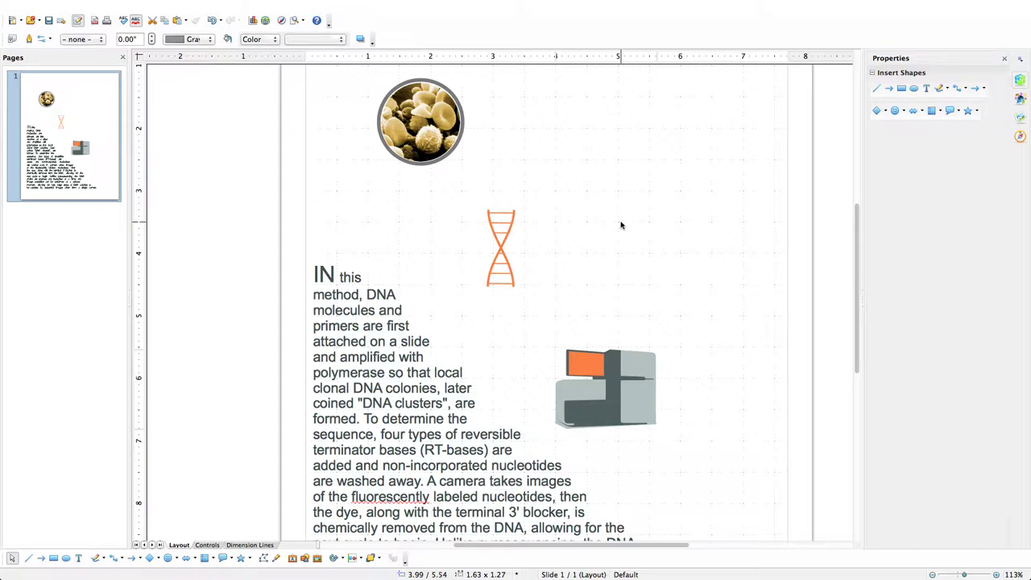
key("ctrl+v")
scroll(637, 283, "down", 3)
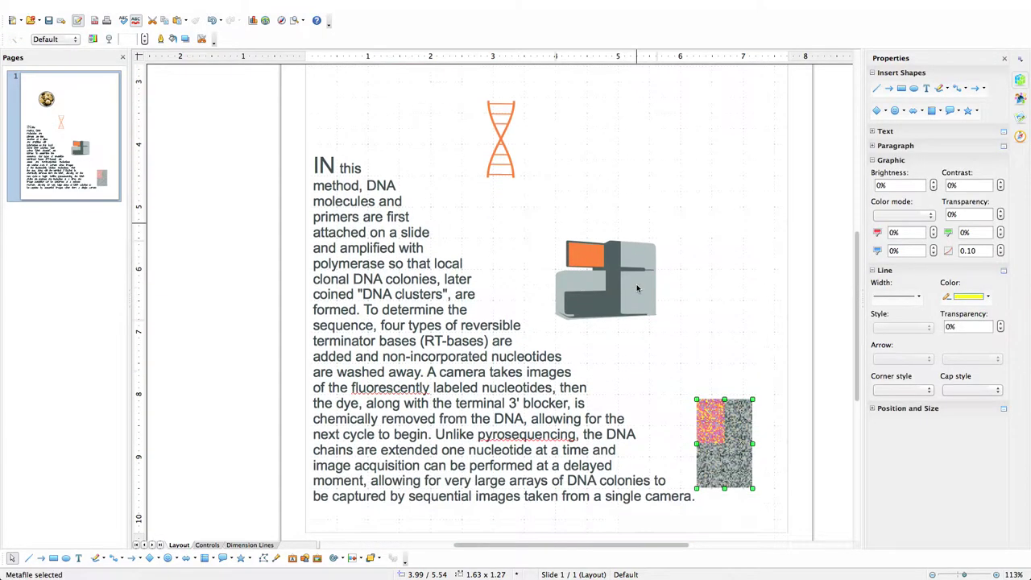
left_click(87, 5)
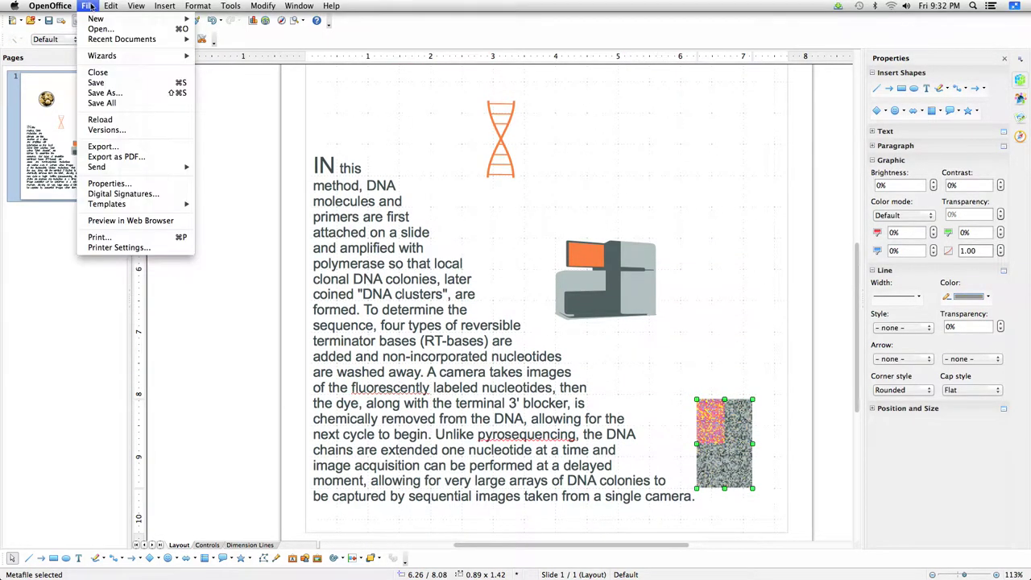
left_click(96, 84)
left_click(633, 161)
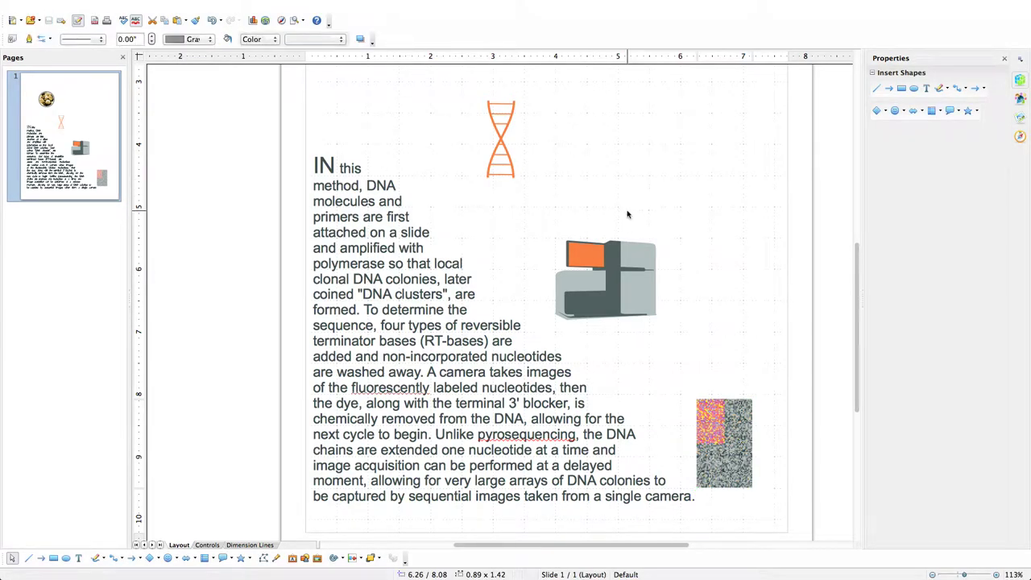
Review how the blood cells, DNA helix, sequencer, heatmap and text are arranged across the whole page.
scroll(627, 222, "down", 2)
scroll(621, 245, "up", 5)
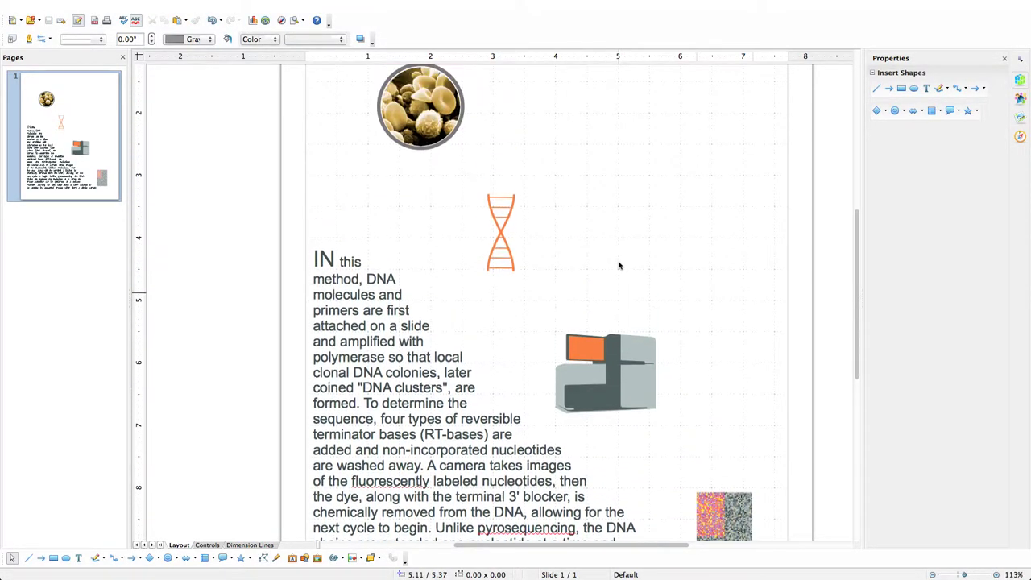
scroll(619, 266, "up", 3)
scroll(711, 352, "down", 2)
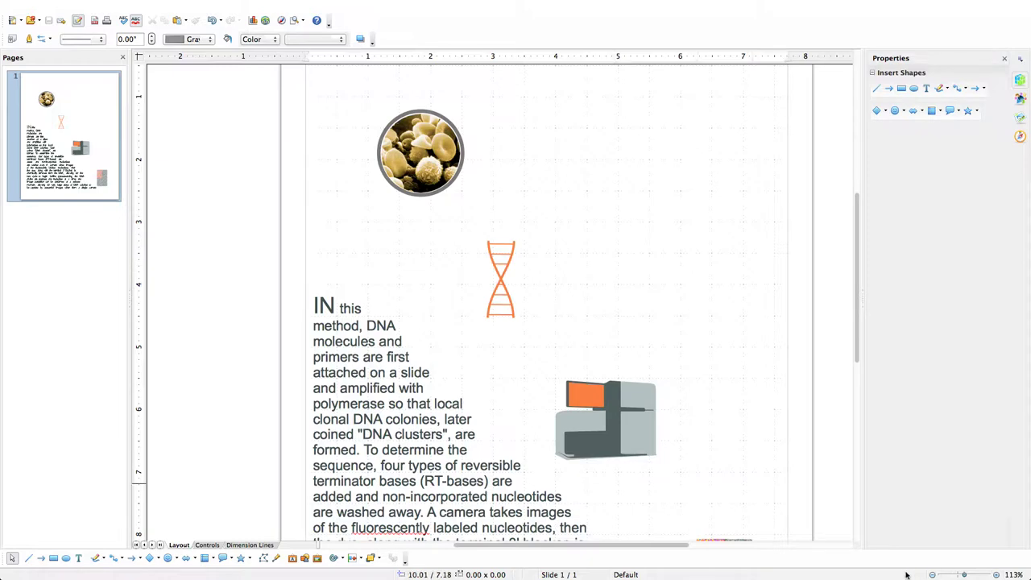
left_click(931, 574)
left_click(932, 574)
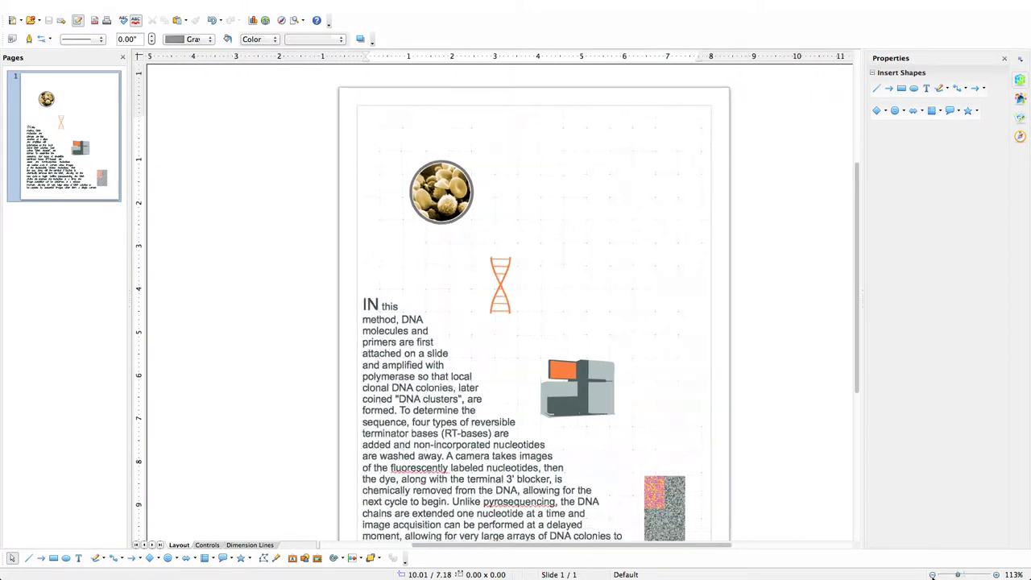
left_click(932, 574)
left_click(931, 574)
left_click(932, 575)
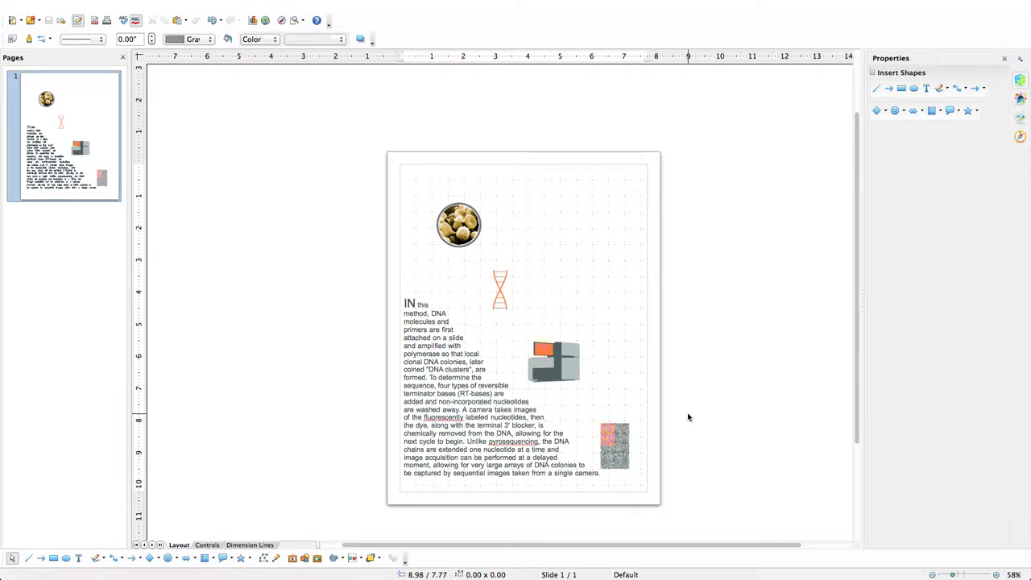
mouse_move(460, 228)
left_mouse_down()
mouse_move(437, 228)
mouse_move(465, 222)
left_mouse_up()
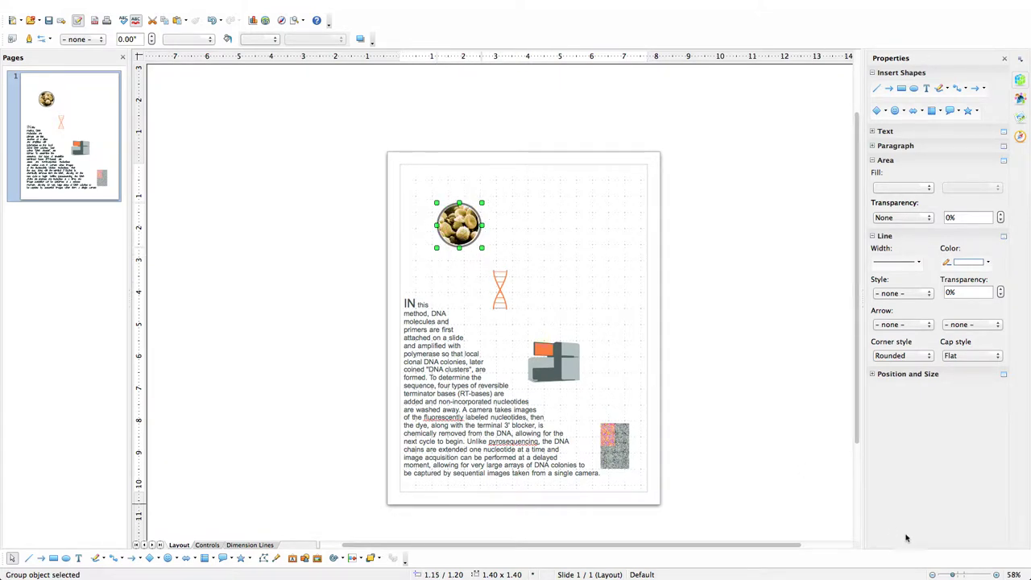
Detach the connector tools as a floating palette and place it in the empty area beside the page.
left_click(997, 575)
left_click(996, 575)
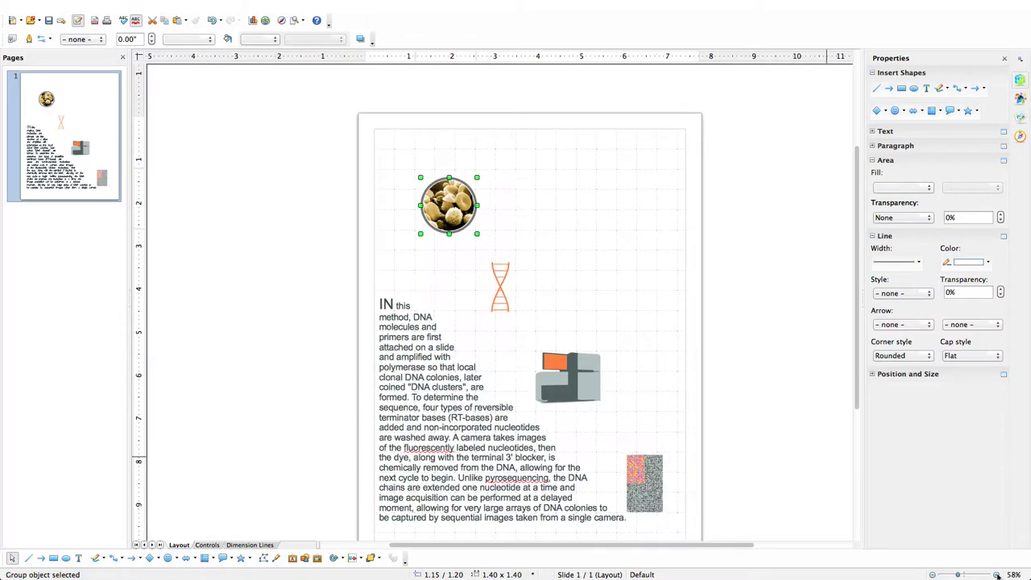
left_click(997, 575)
left_click(997, 575)
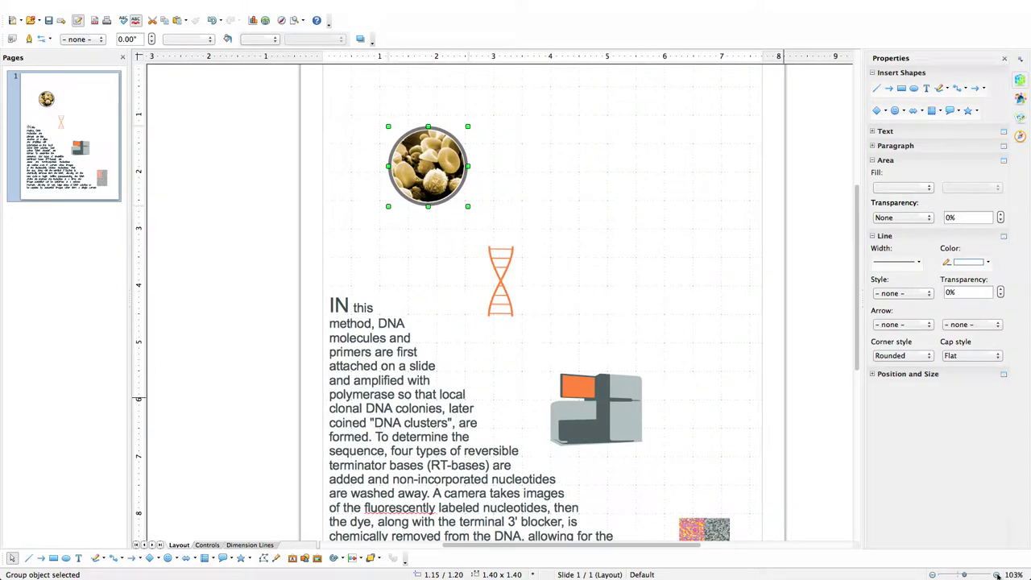
scroll(651, 356, "down", 4)
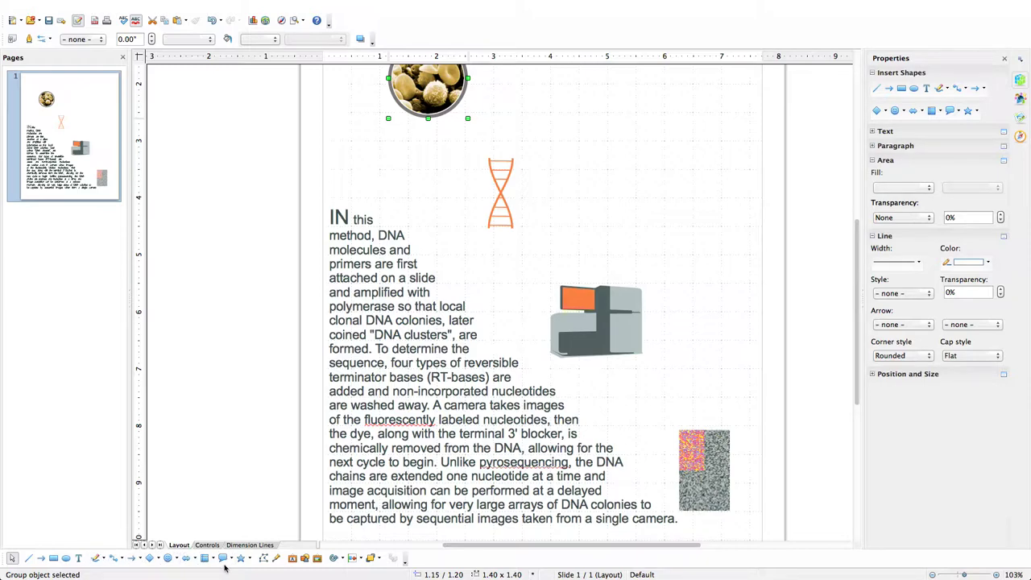
left_click(121, 558)
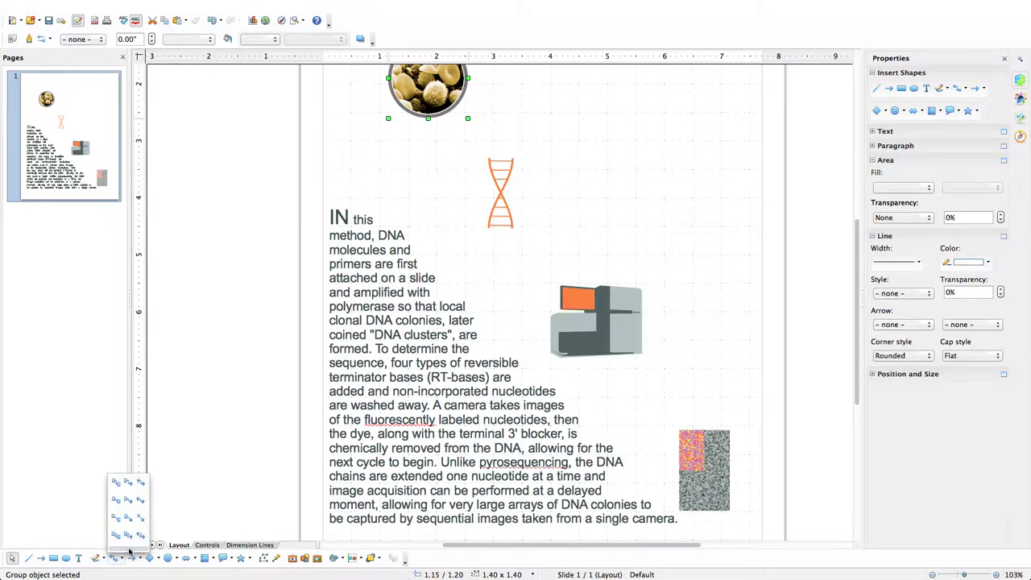
left_click_drag(129, 551, 125, 490)
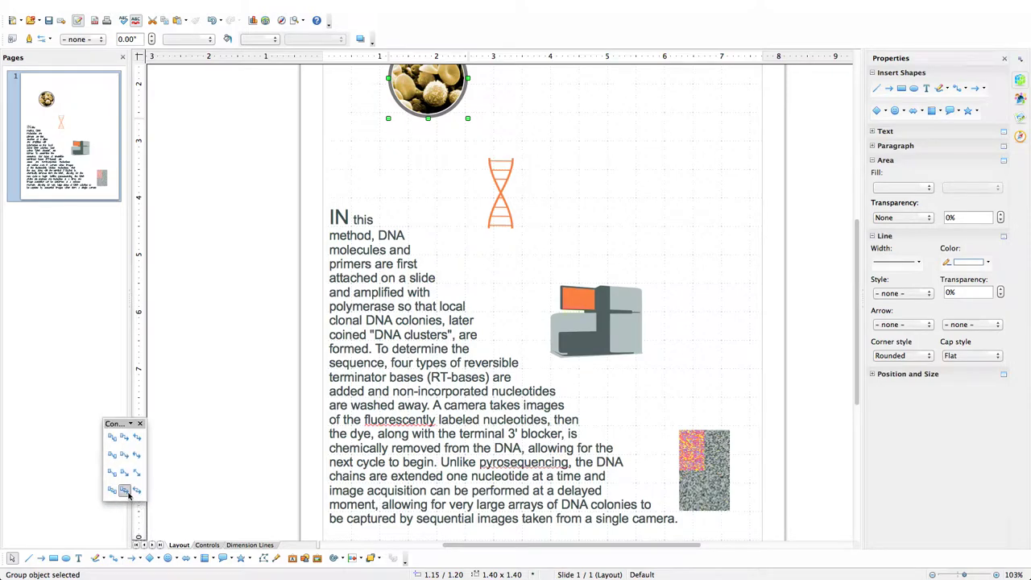
left_click_drag(112, 423, 211, 238)
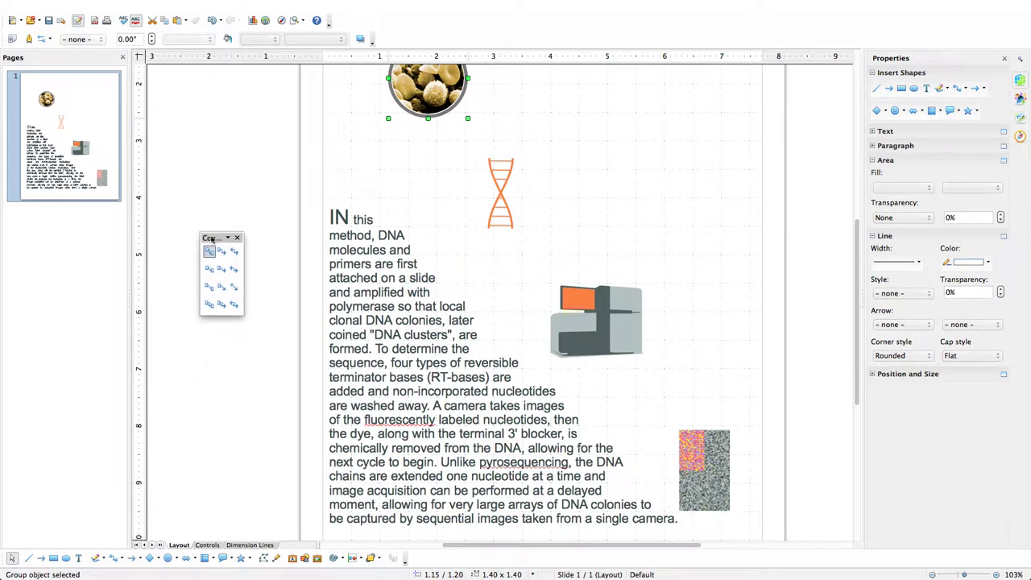
Draw curved connectors ending in an arrow from the blood cells ring to the DNA helix's top and from the helix's right side to the sequencer's top.
left_click(221, 306)
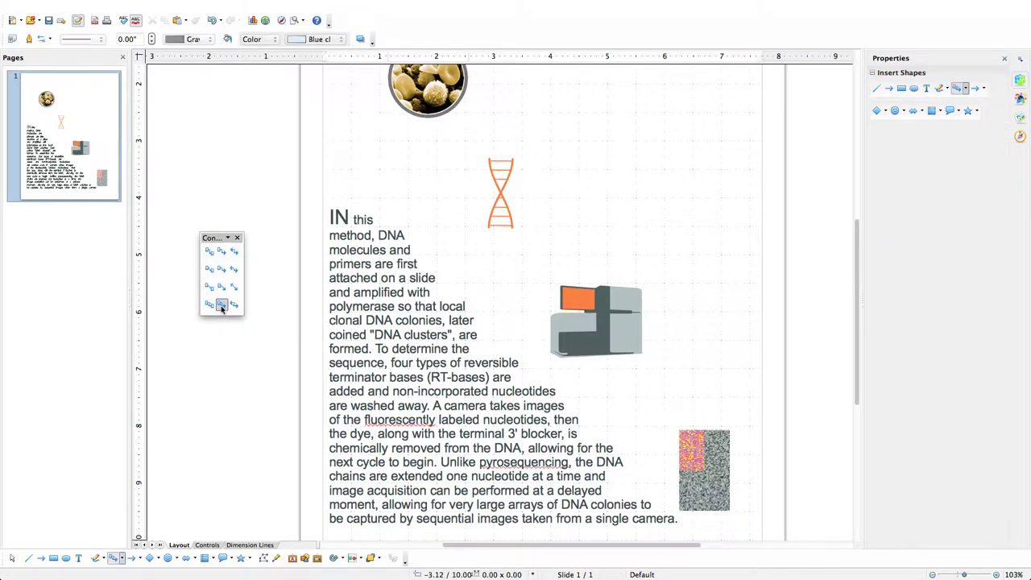
left_click_drag(345, 331, 352, 338)
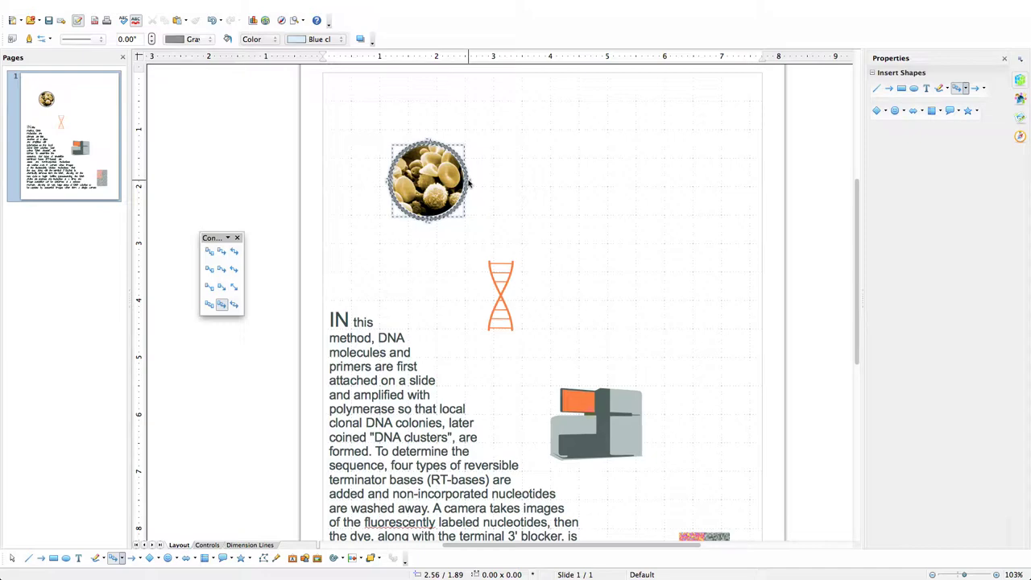
left_click_drag(470, 184, 508, 257)
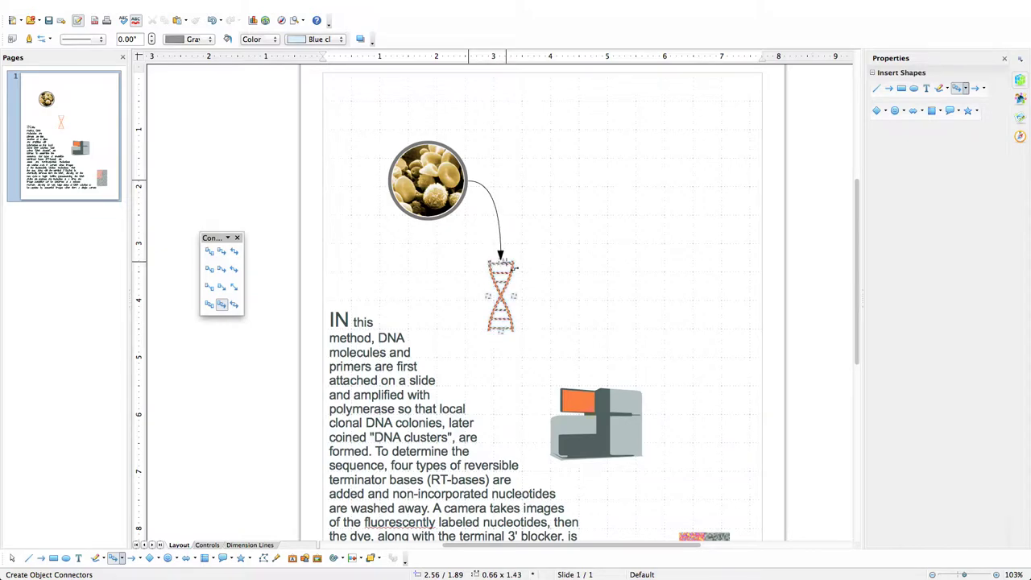
key("Escape")
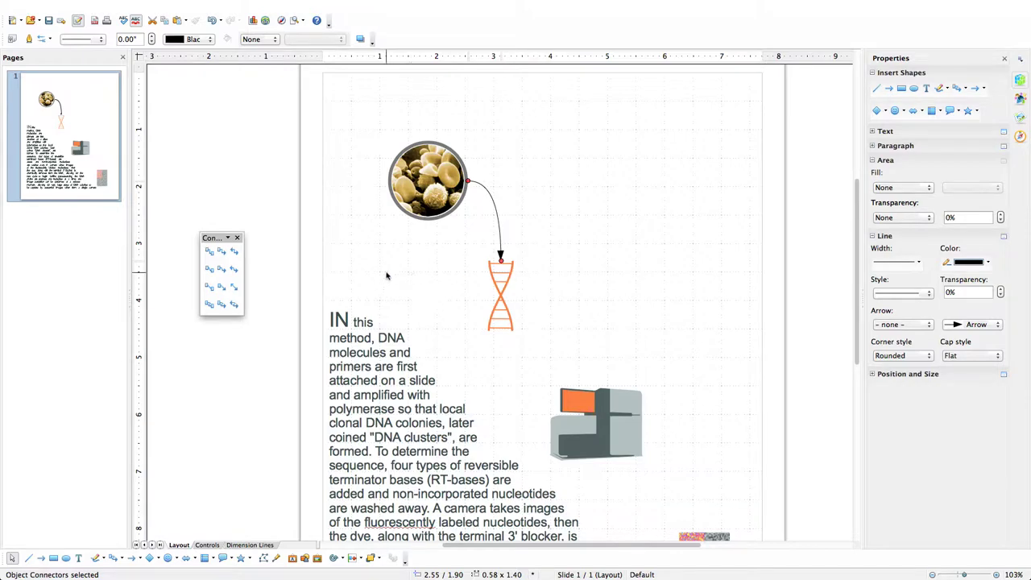
left_click(222, 306)
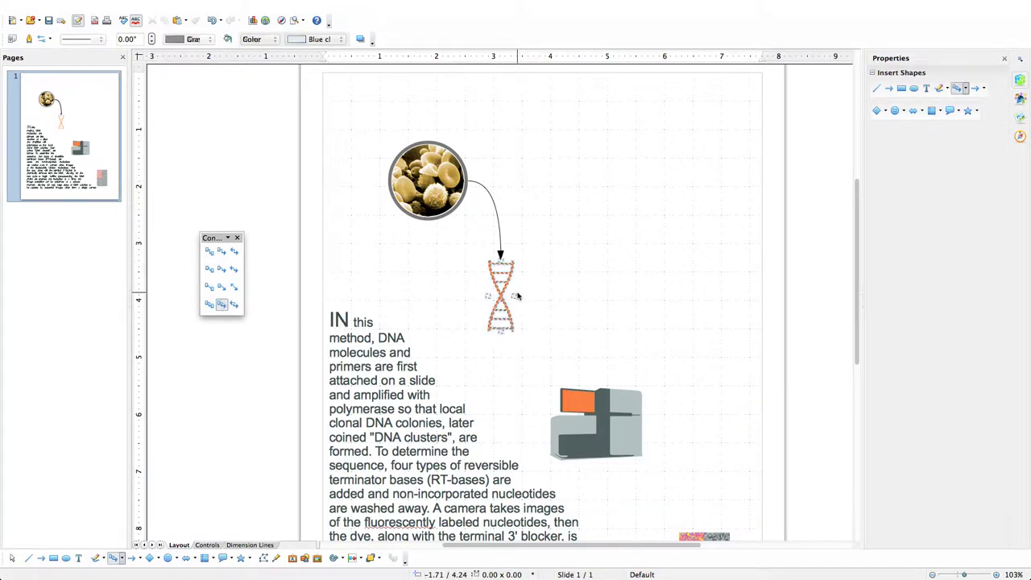
left_click_drag(512, 298, 597, 389)
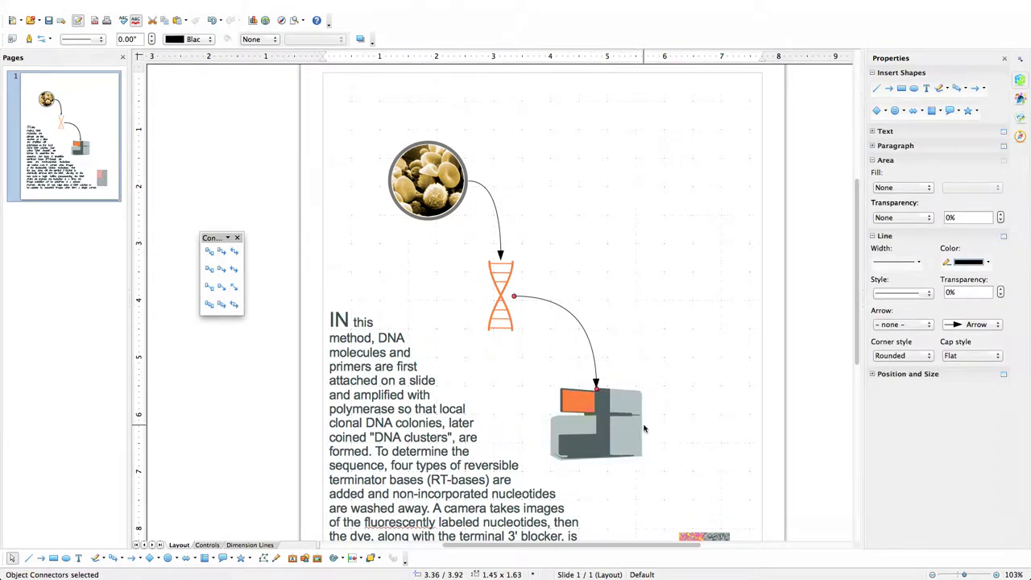
Draw a curved connector ending in an arrow from the sequencer's right side to the heatmap's top edge.
scroll(645, 427, "down", 5)
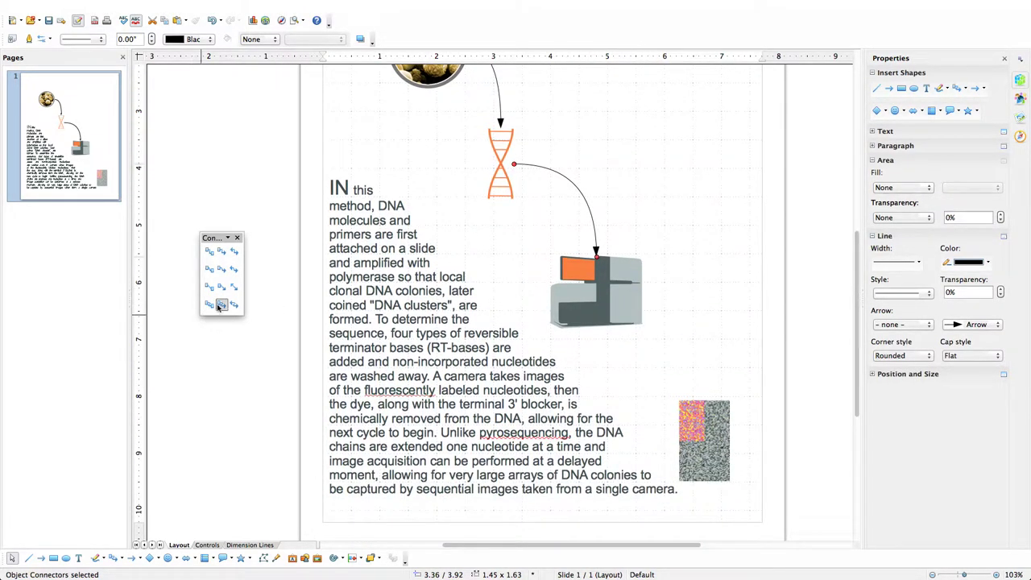
left_click(220, 305)
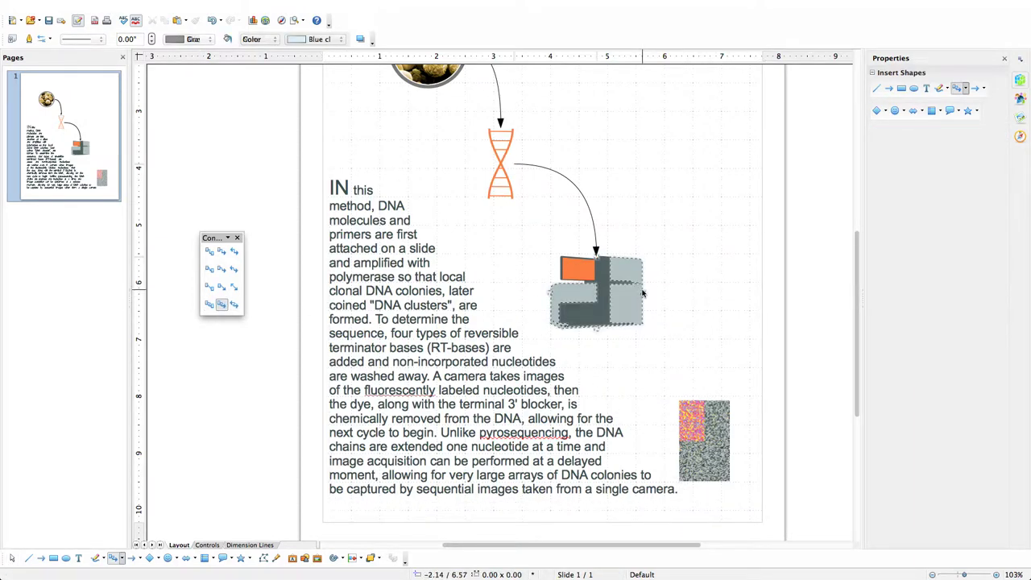
left_click_drag(644, 296, 707, 396)
scroll(721, 382, "up", 3)
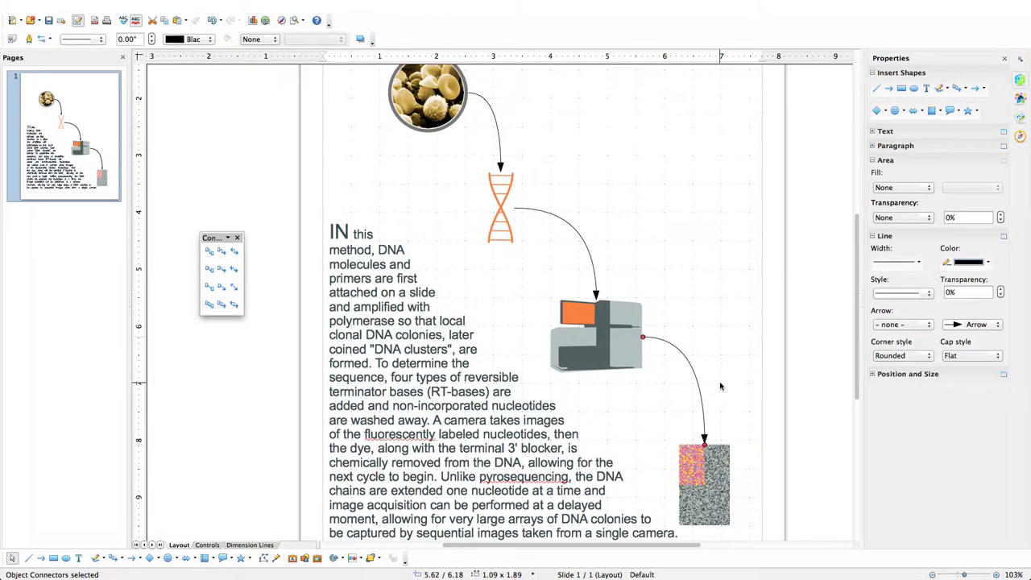
Save the drawing and close the floating connector palette.
mouse_move(55, 4)
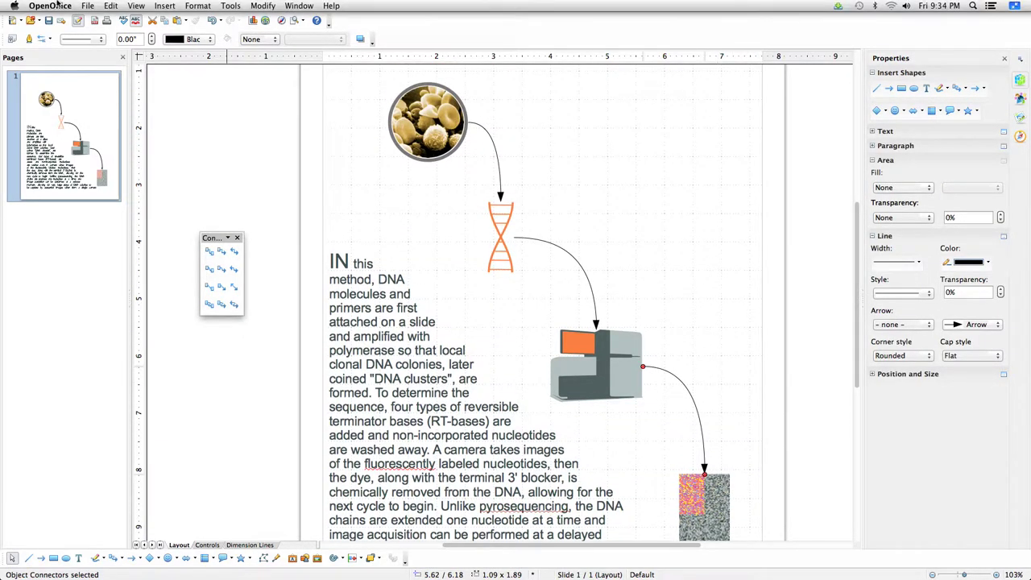
left_click(87, 6)
left_click(95, 83)
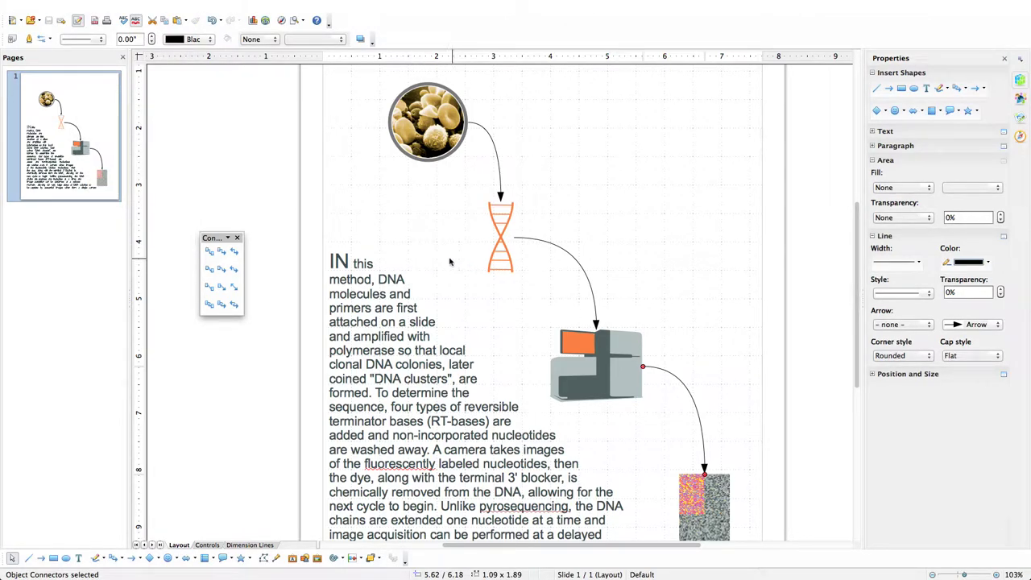
left_click(239, 239)
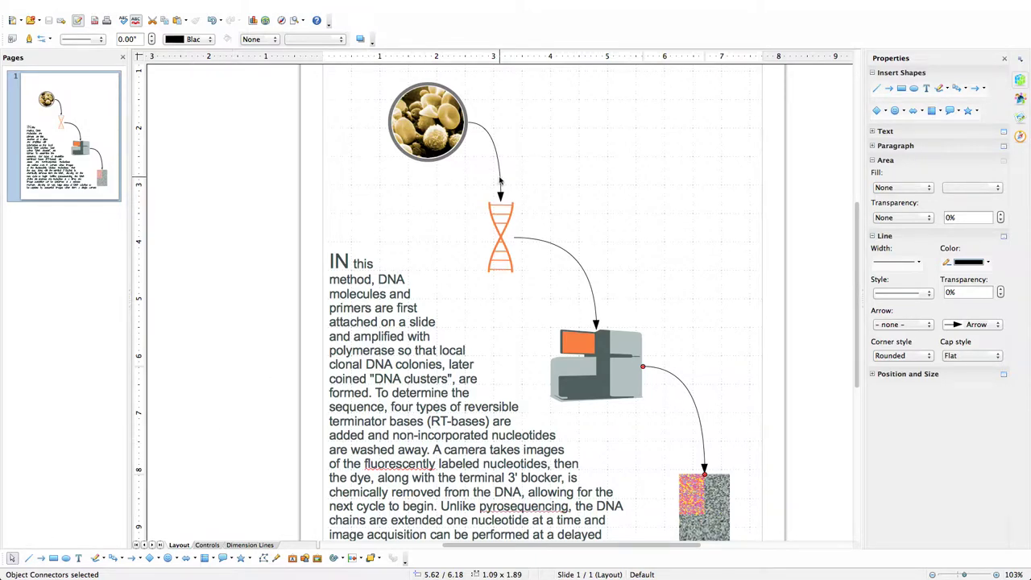
Set the line width of all three curved arrow connectors to 4.5 pt.
scroll(500, 182, "down", 3)
scroll(561, 200, "up", 3)
left_click(599, 153)
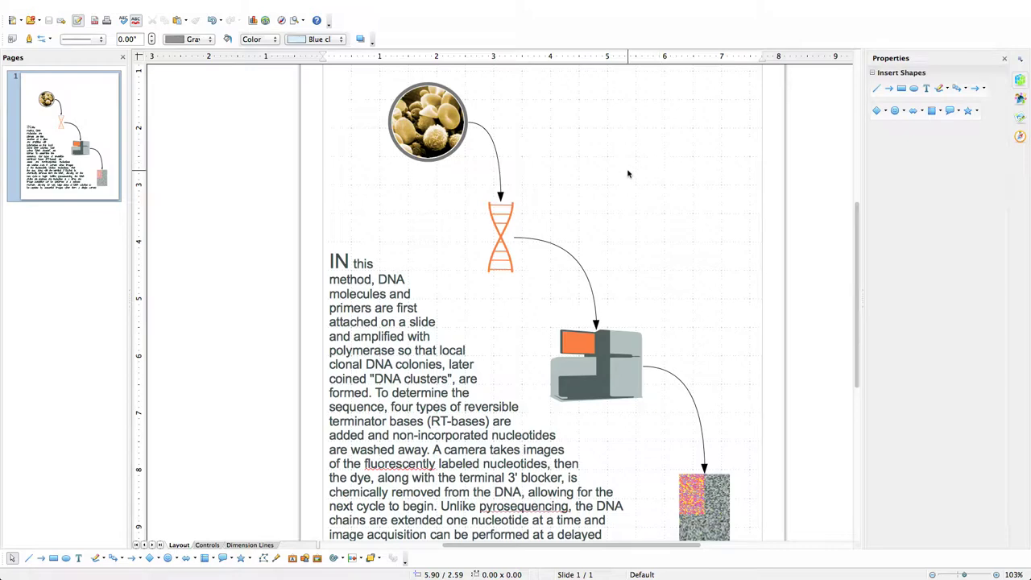
left_click(495, 150)
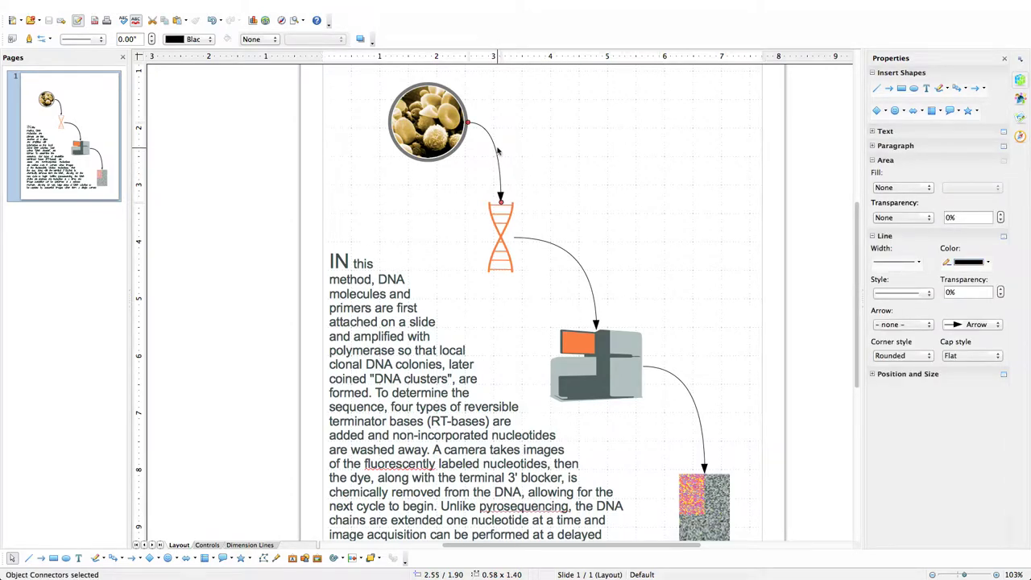
left_click(577, 264, "shift")
left_click(694, 402, "shift")
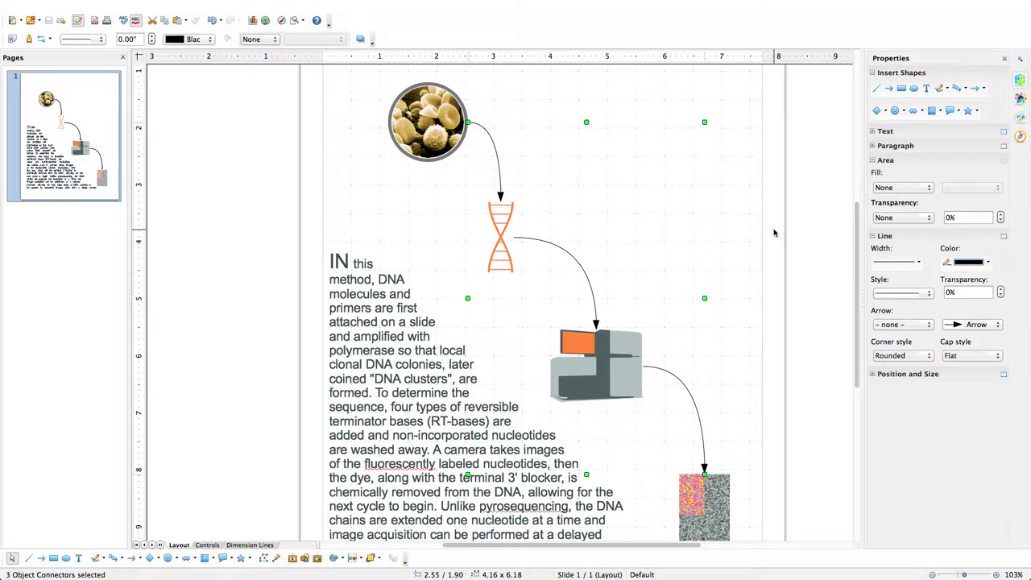
left_click(917, 263)
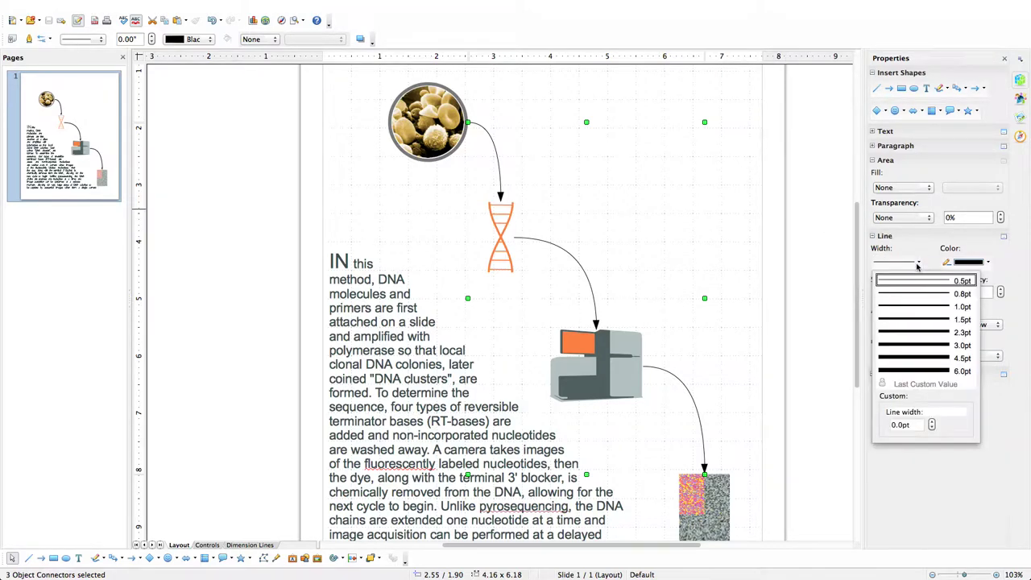
left_click(958, 359)
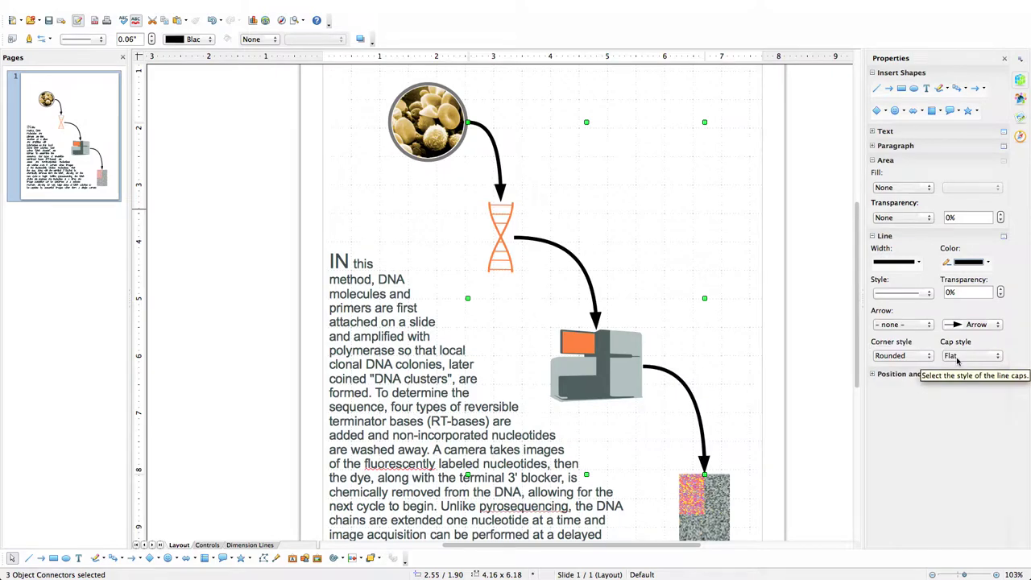
Change the line color of the three selected connectors to a medium gray matching the blood cells ring.
left_click(988, 262)
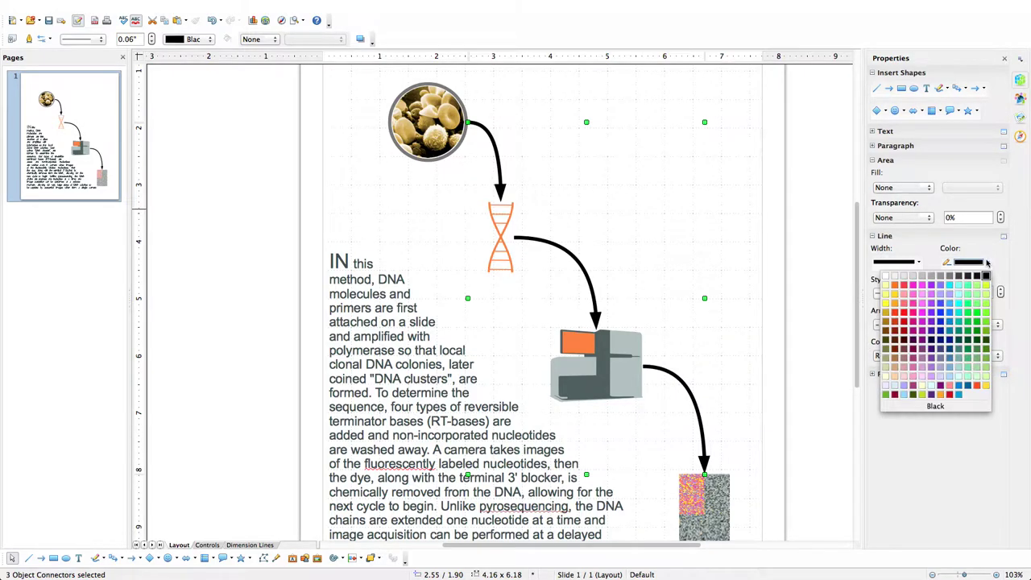
left_click(949, 277)
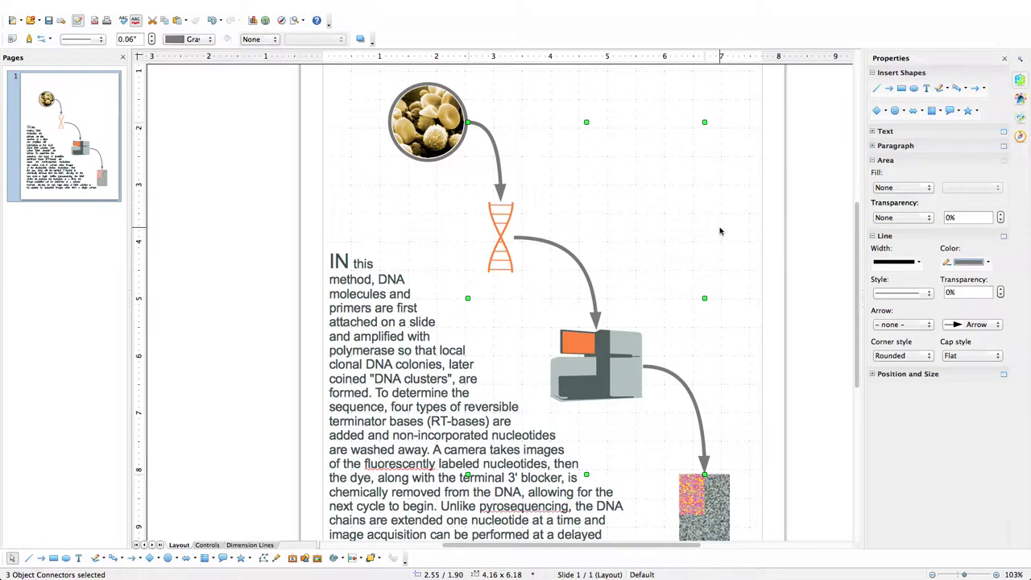
scroll(723, 231, "down", 3)
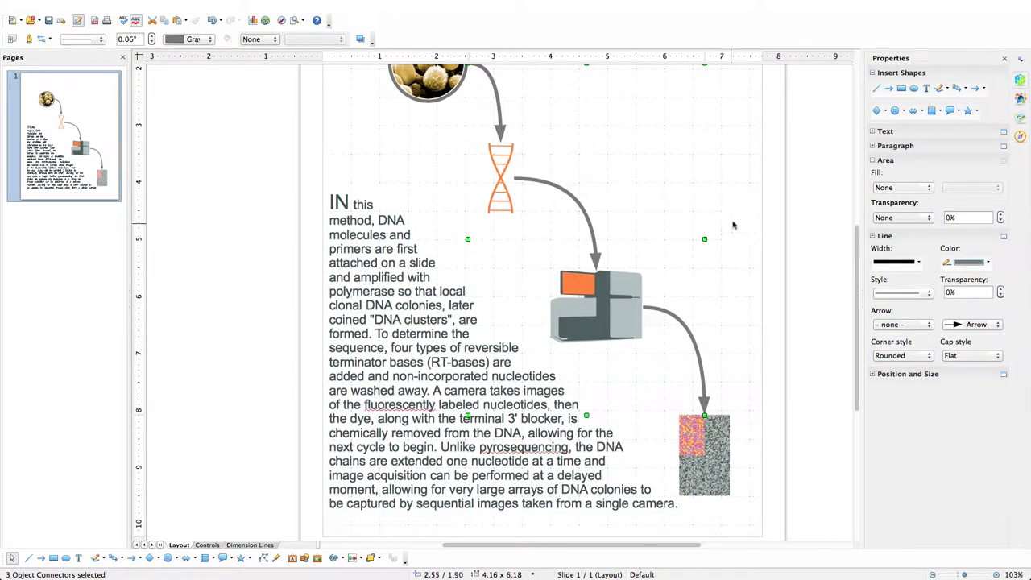
left_click(744, 189)
scroll(748, 208, "up", 2)
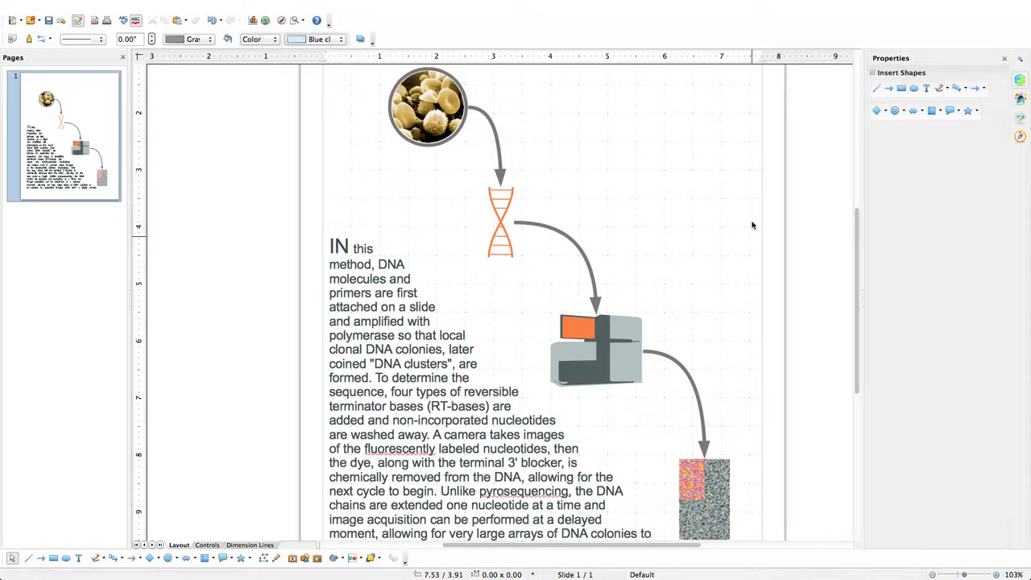
scroll(753, 226, "down", 3)
scroll(753, 224, "up", 4)
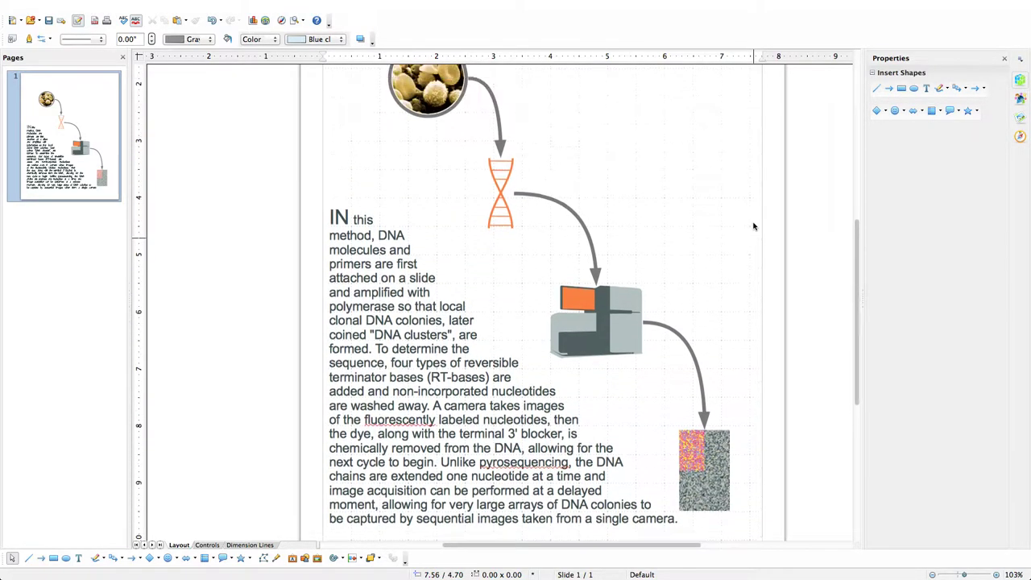
scroll(753, 227, "up", 1)
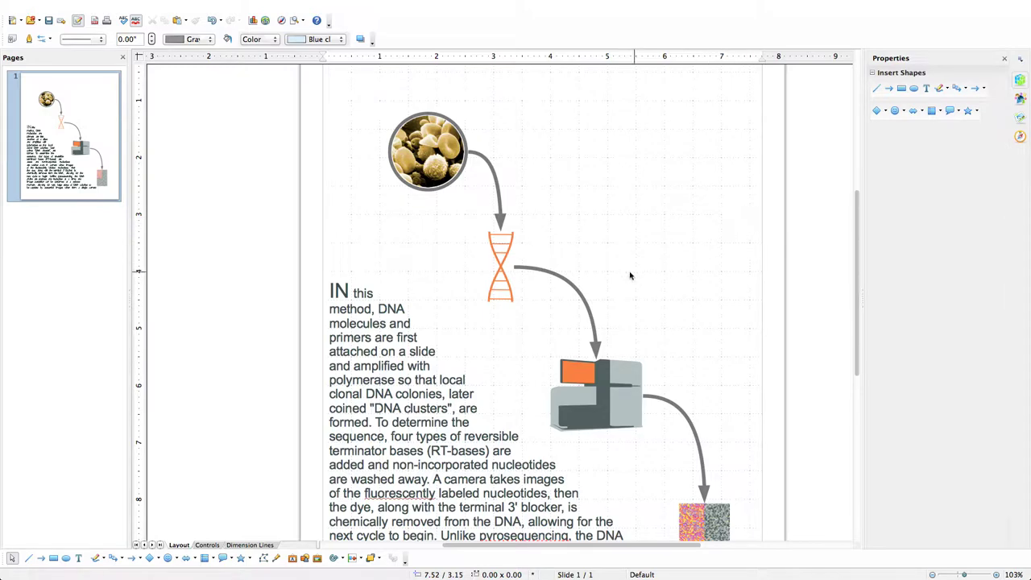
Rotate the orange DNA helix clockwise by about 33 degrees around its center.
left_click(507, 254)
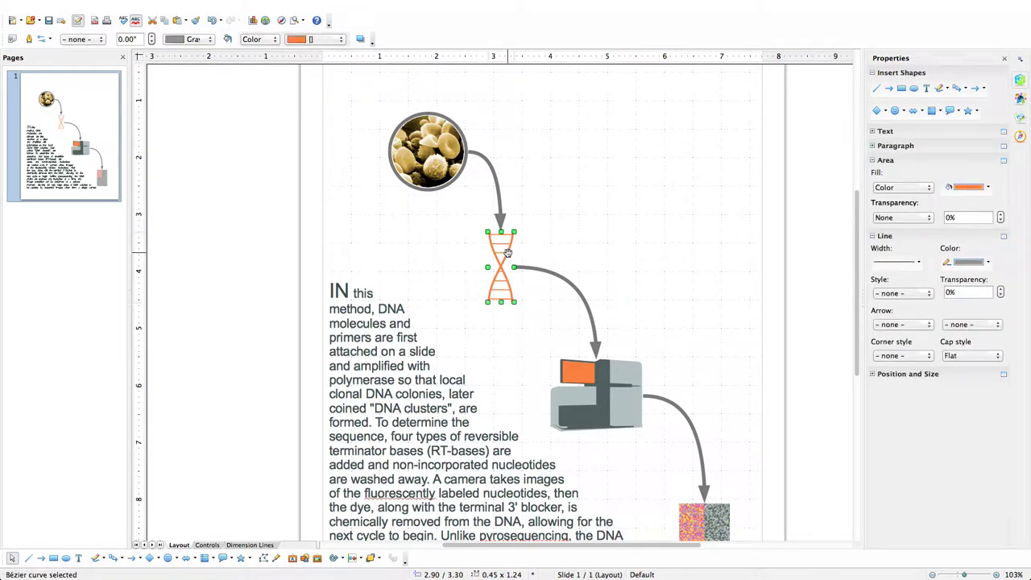
key("F8")
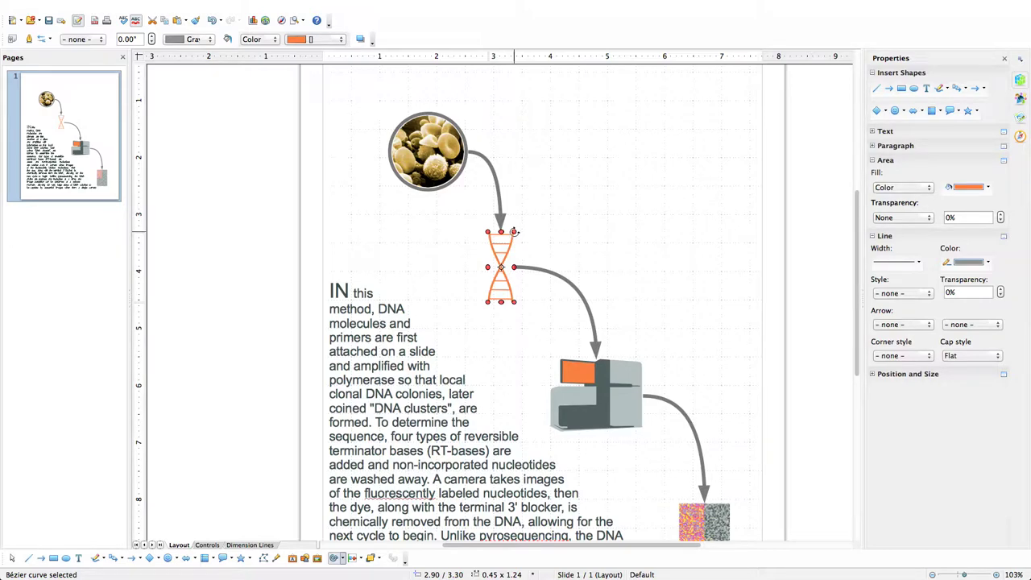
left_click_drag(514, 232, 547, 233)
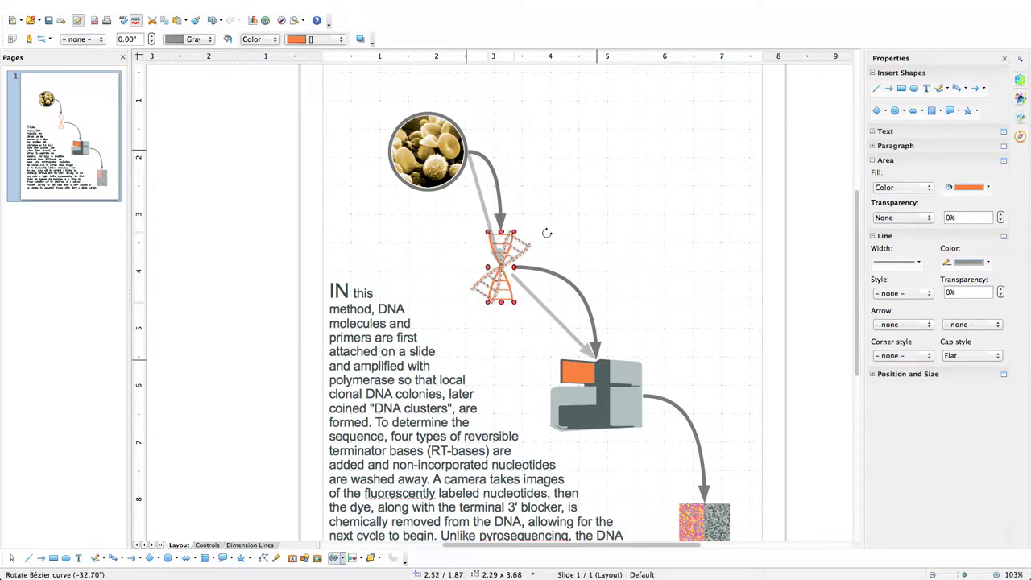
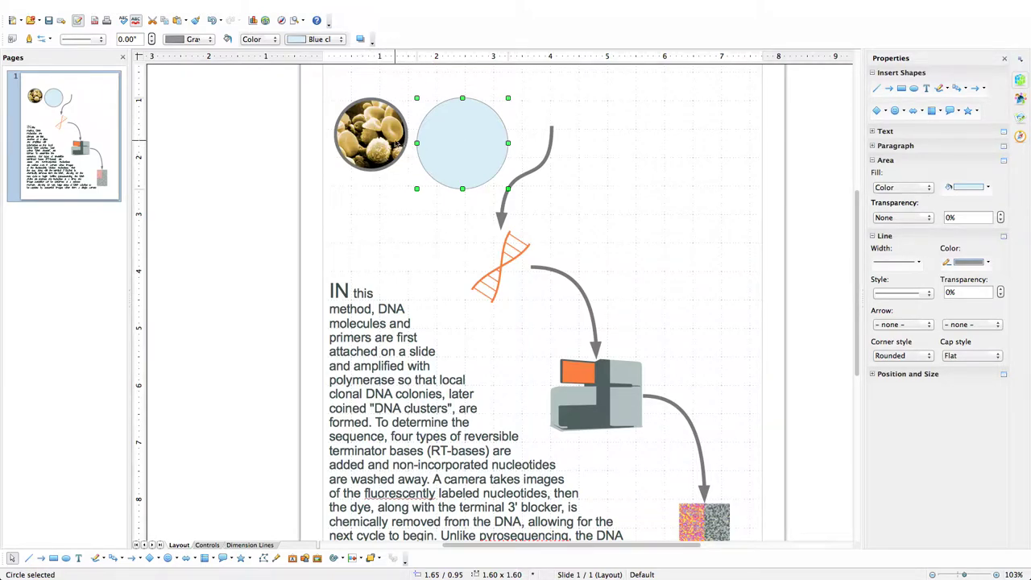
Turn on position protection for the blood cells picture in its position and size settings.
left_click(372, 134)
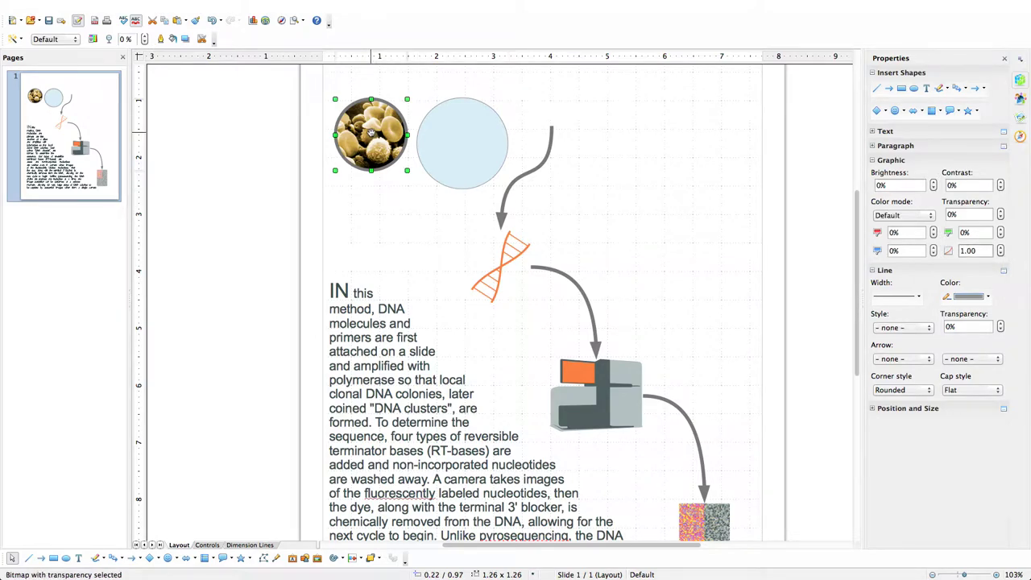
left_click(207, 5)
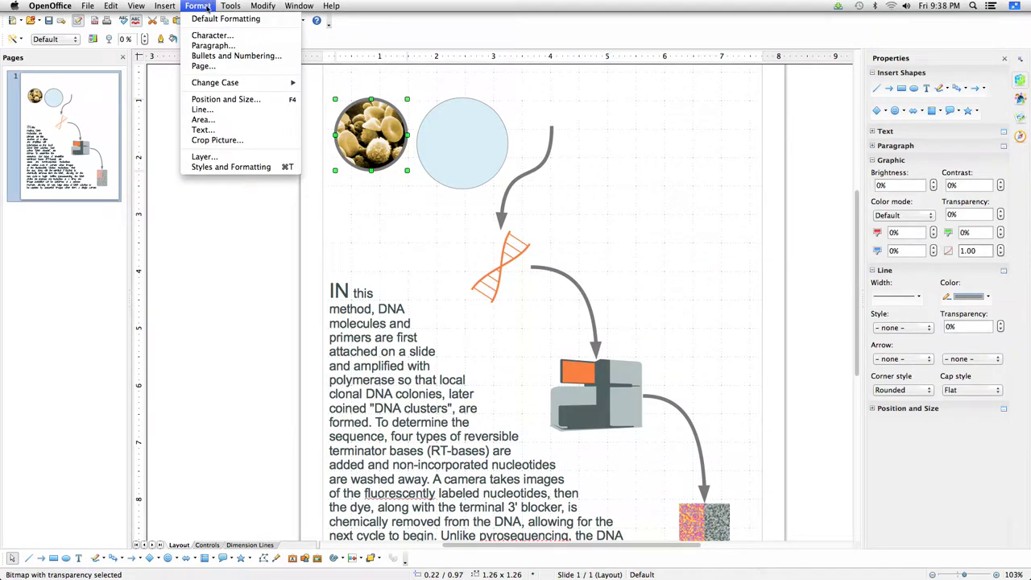
left_click(220, 100)
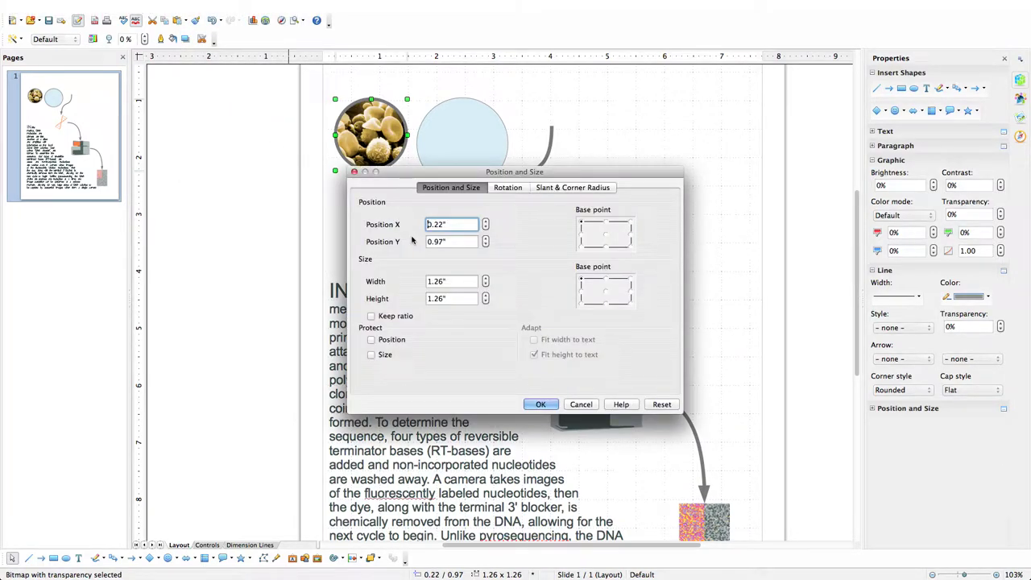
left_click(391, 339)
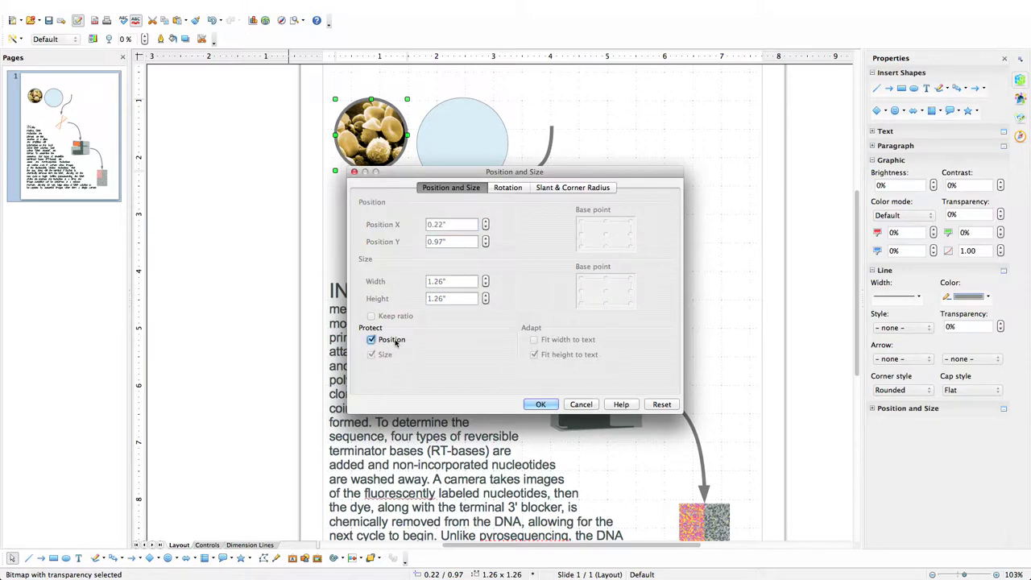
left_click(542, 404)
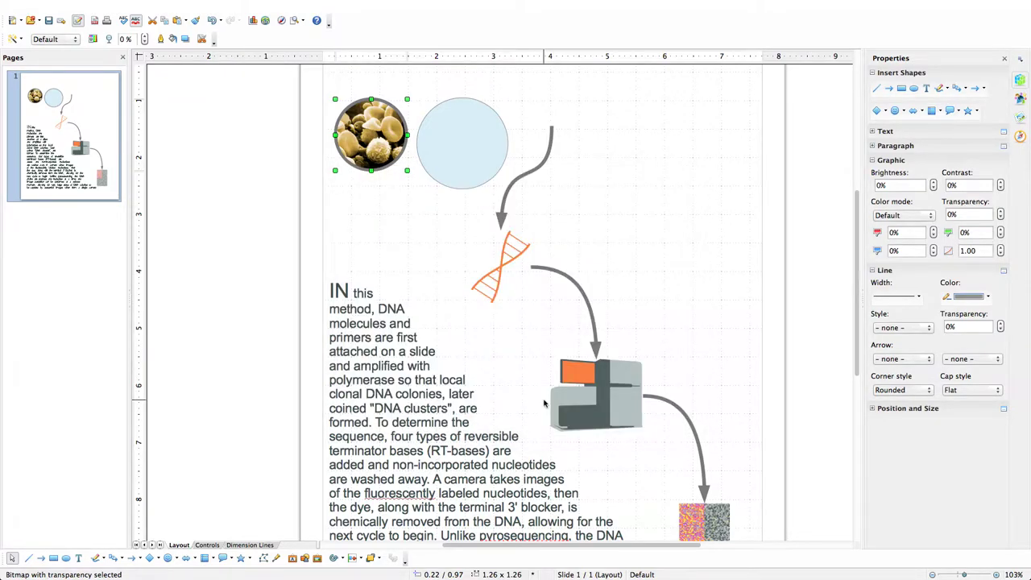
Group the blood cells picture with the gray ring around it.
left_click(410, 252)
left_click(389, 164)
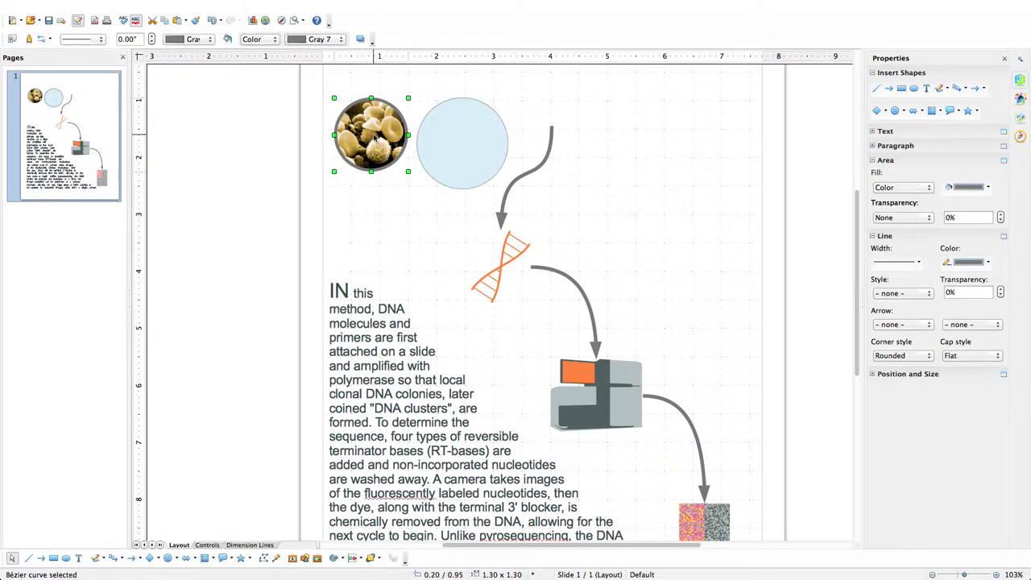
left_click(376, 141, "shift")
left_click(379, 138)
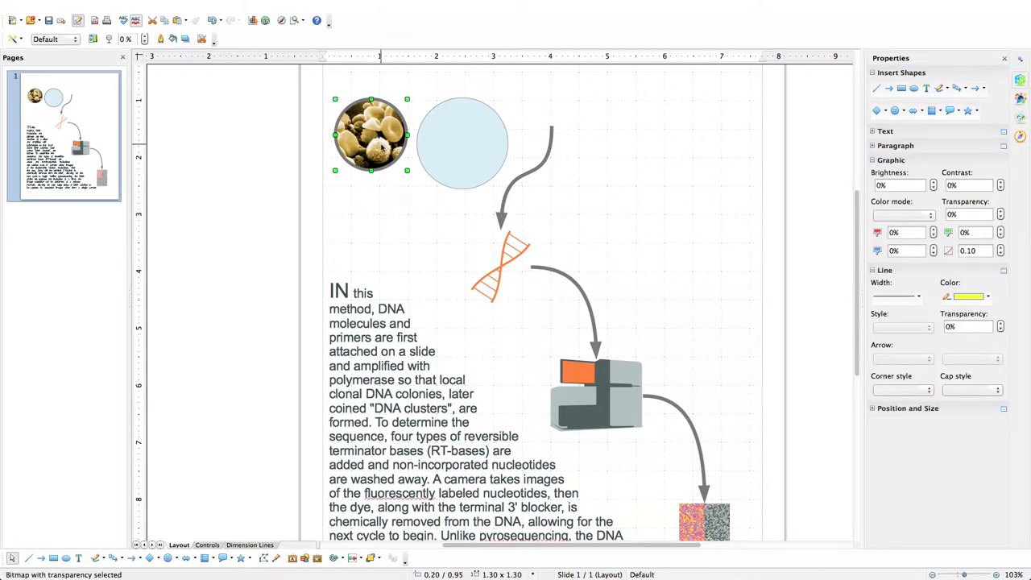
left_click(393, 168, "shift")
right_click(395, 166)
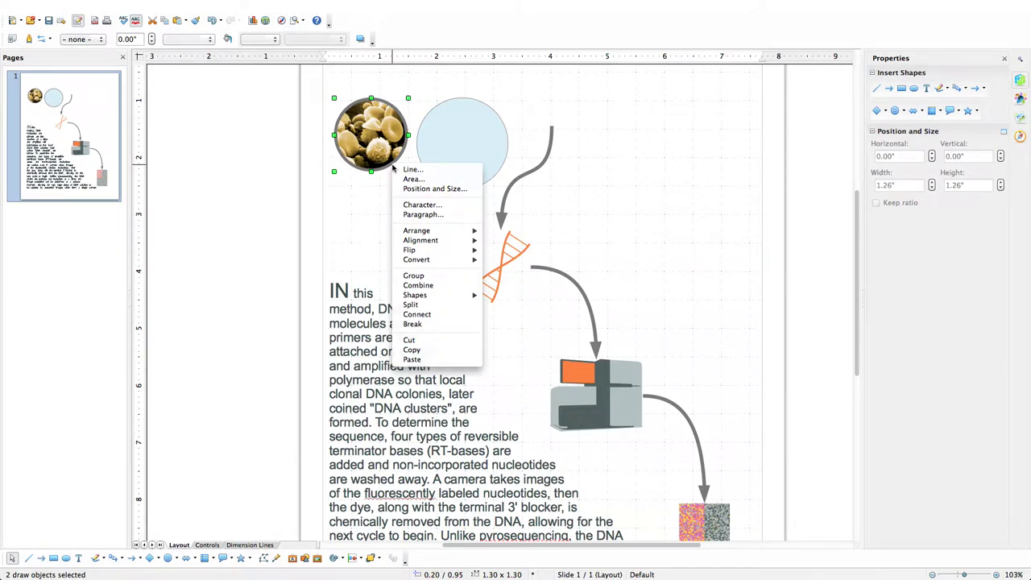
left_click(418, 286)
left_click(411, 253)
Align the blood cells group and the light blue circle on a common center, both horizontally and vertically.
left_click(372, 131)
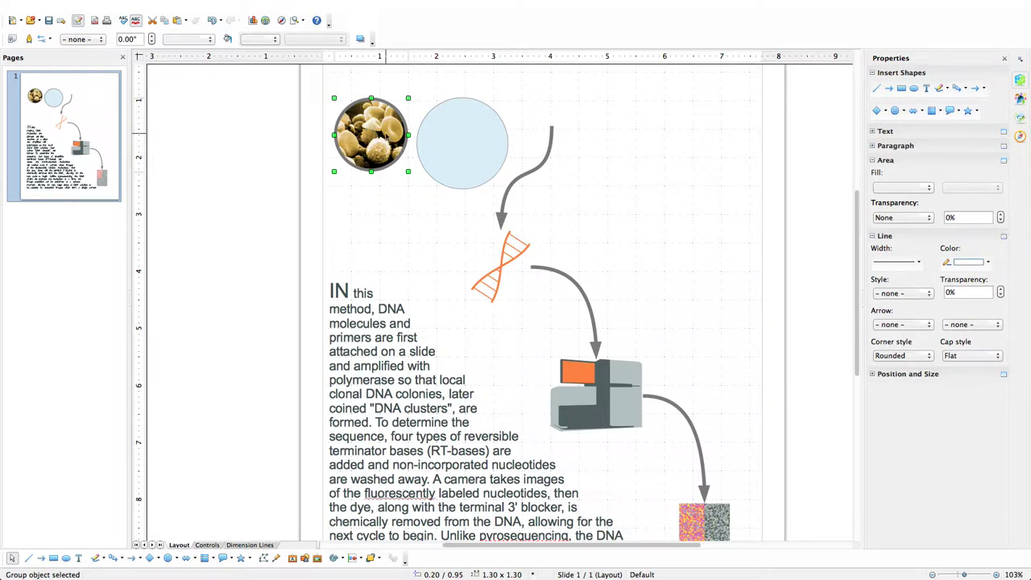
left_click(451, 149, "shift")
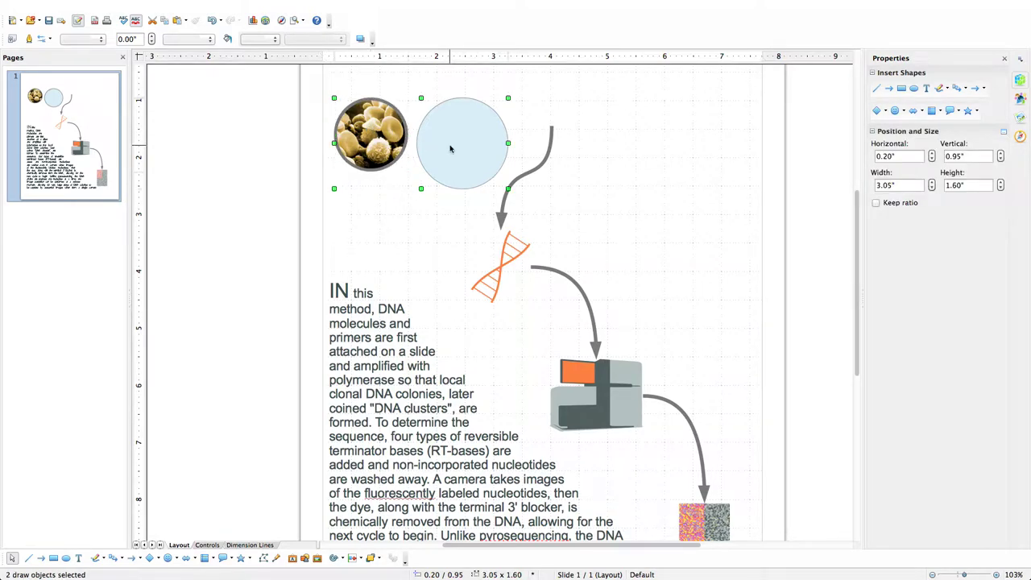
left_click(262, 5)
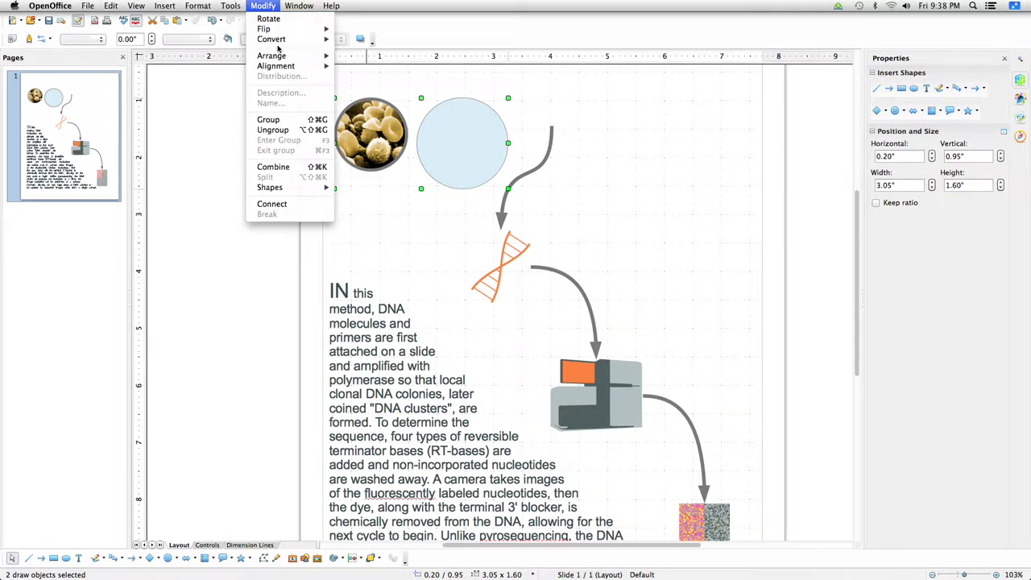
mouse_move(284, 66)
left_click(348, 77)
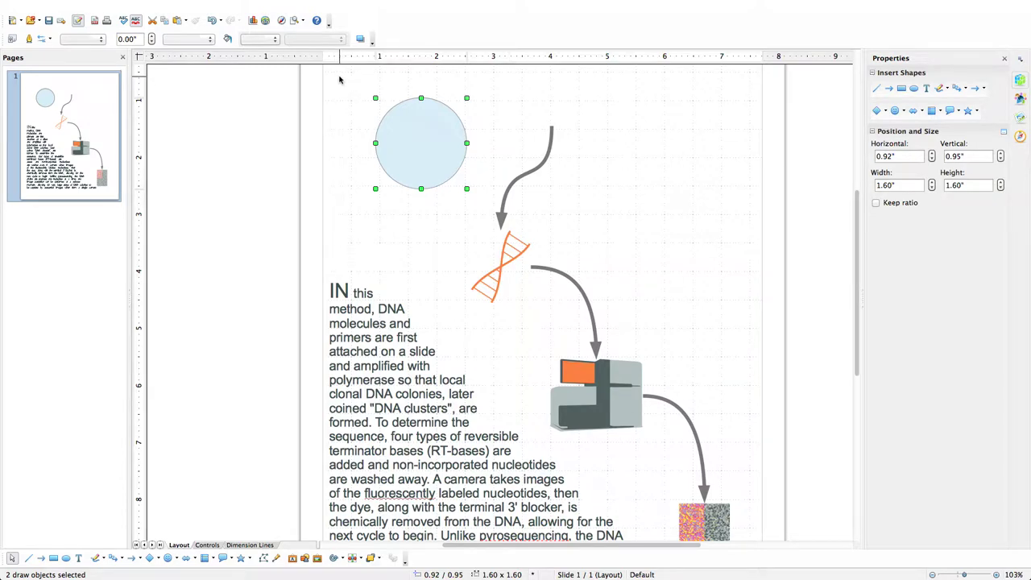
left_click(253, 6)
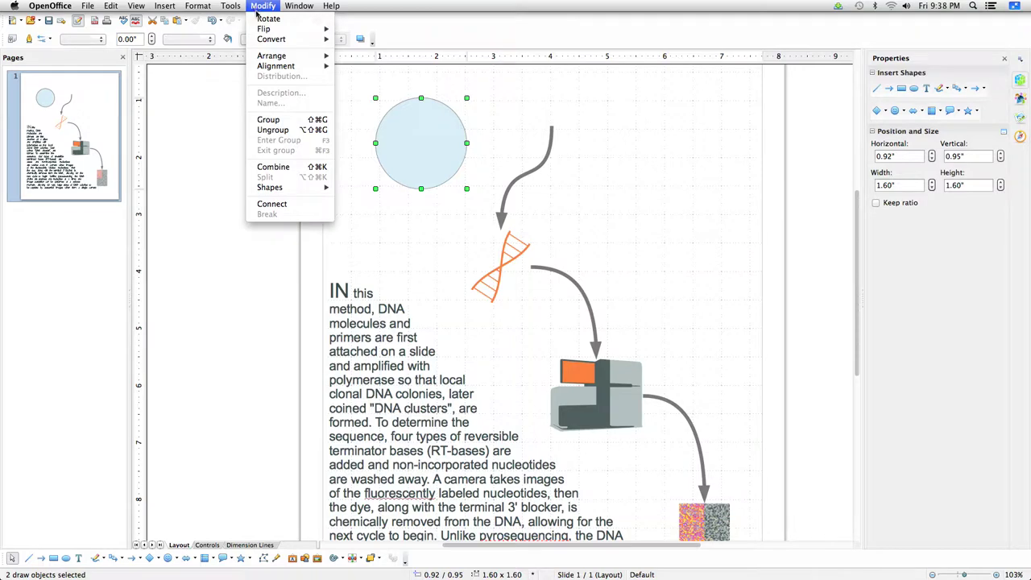
mouse_move(279, 70)
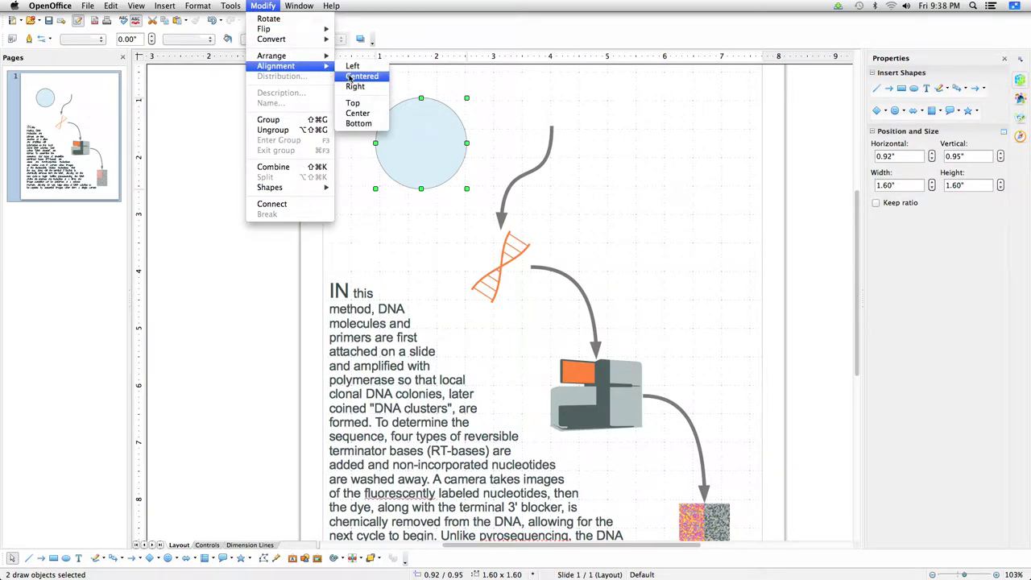
left_click(358, 113)
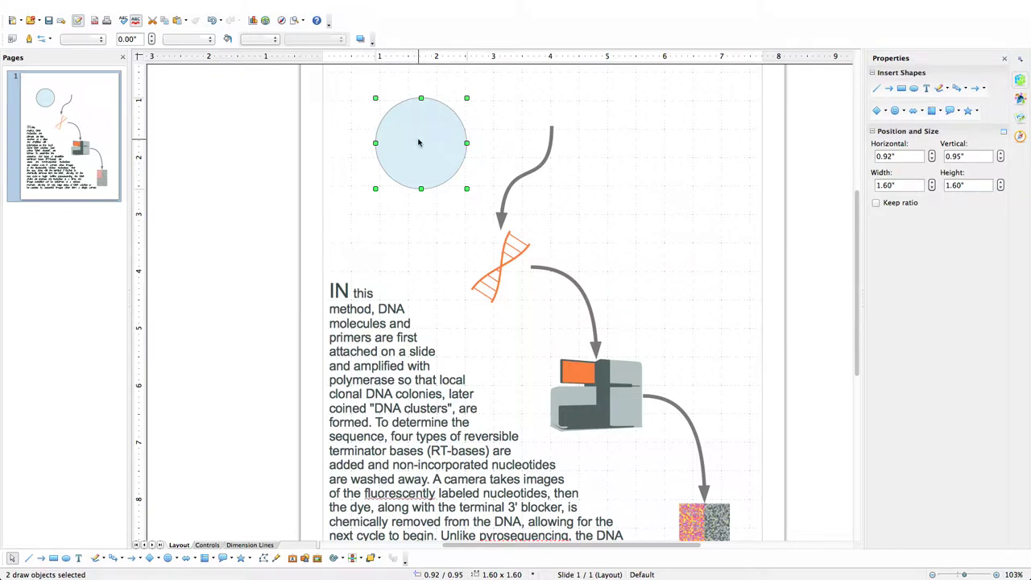
Review the protection options in the blood cells group's position and size settings.
left_click(418, 143)
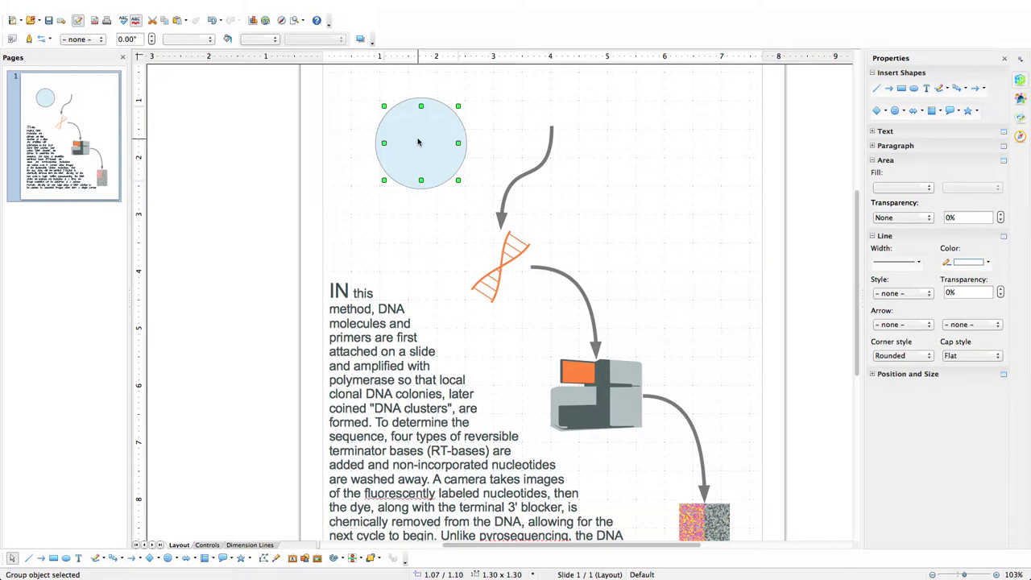
left_click(201, 6)
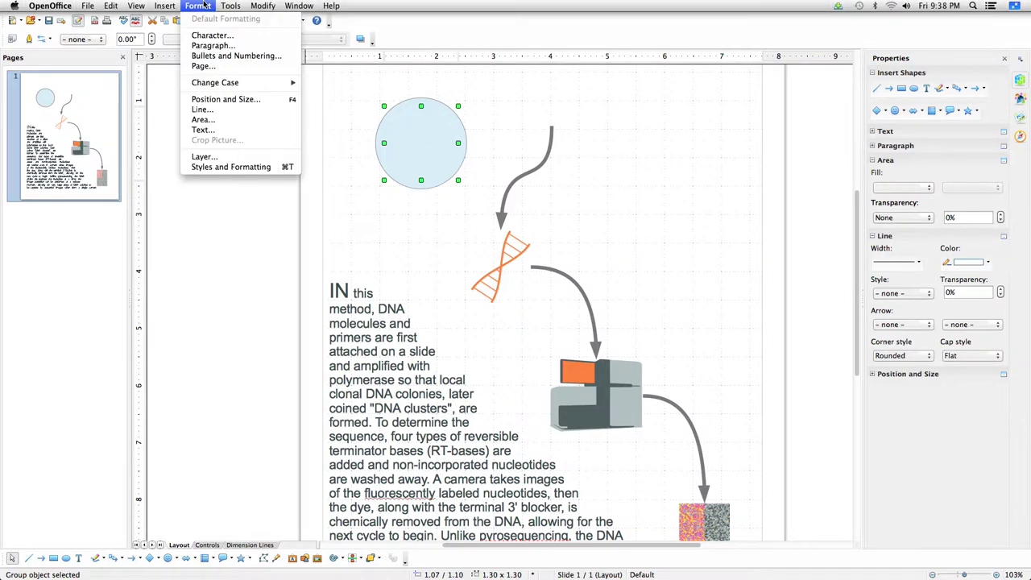
left_click(224, 99)
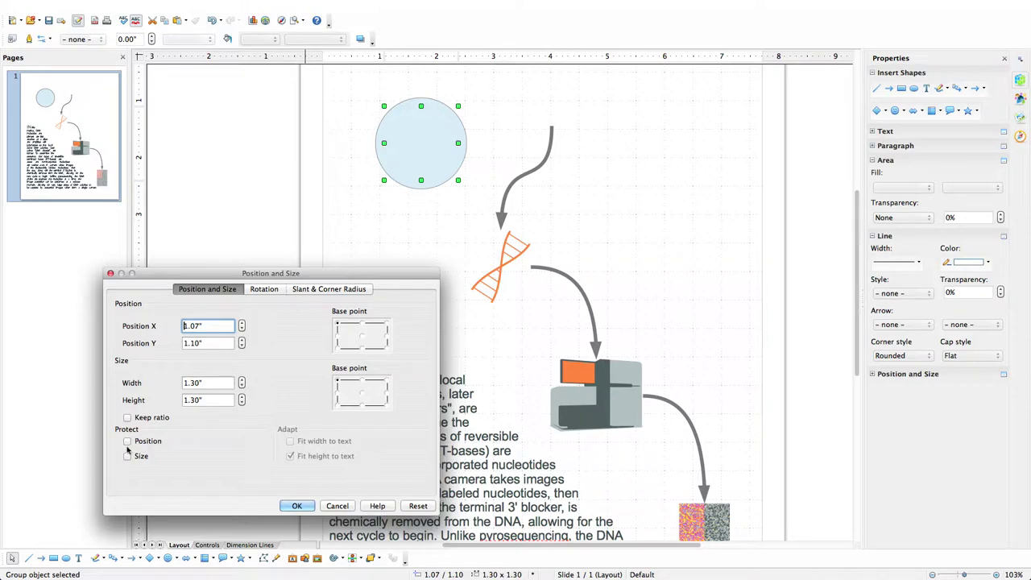
left_click(296, 506)
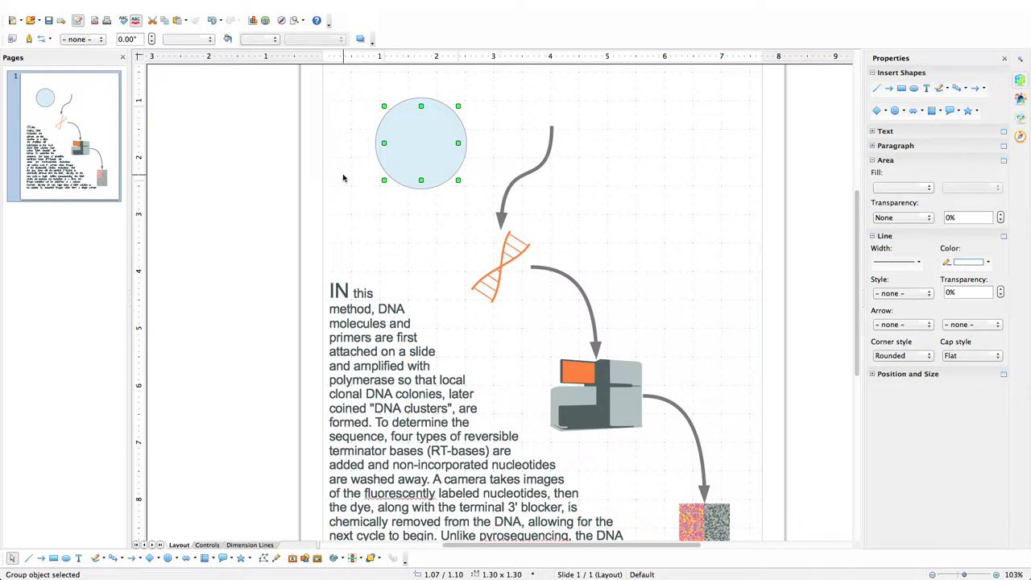
Remove both the fill and the outline of the light blue circle by setting its area fill and line style to none.
left_click(424, 98)
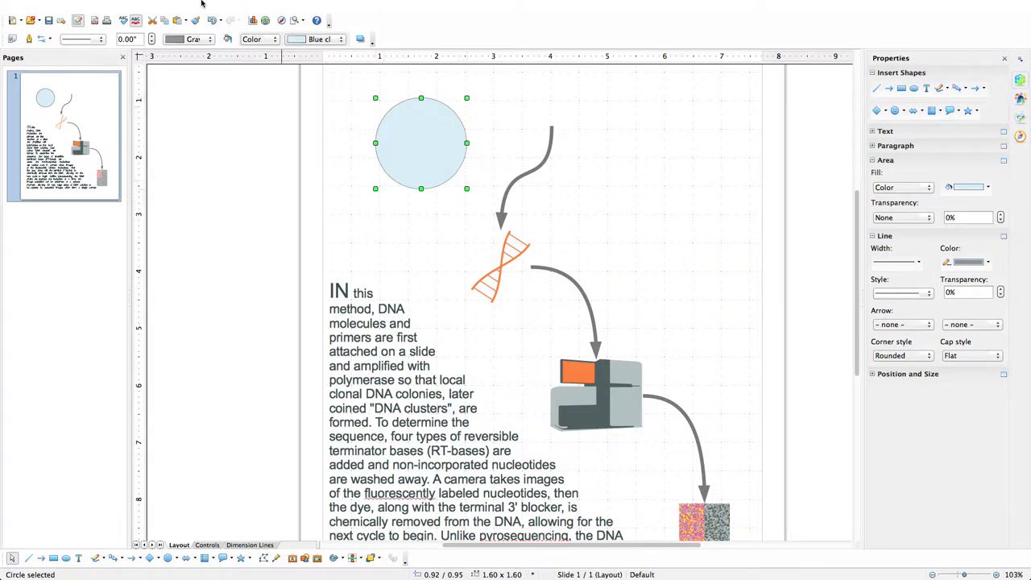
left_click(912, 187)
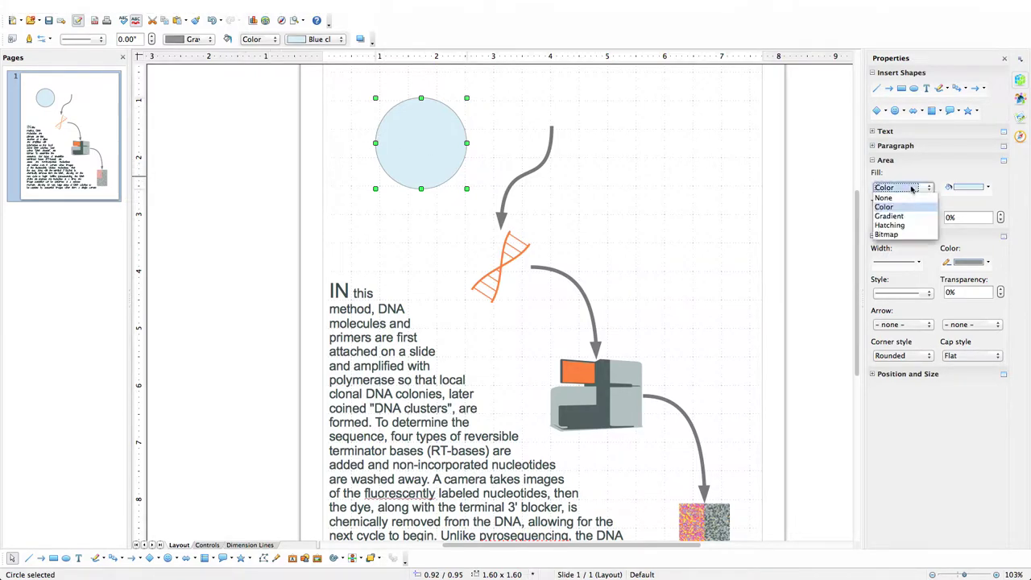
left_click(905, 197)
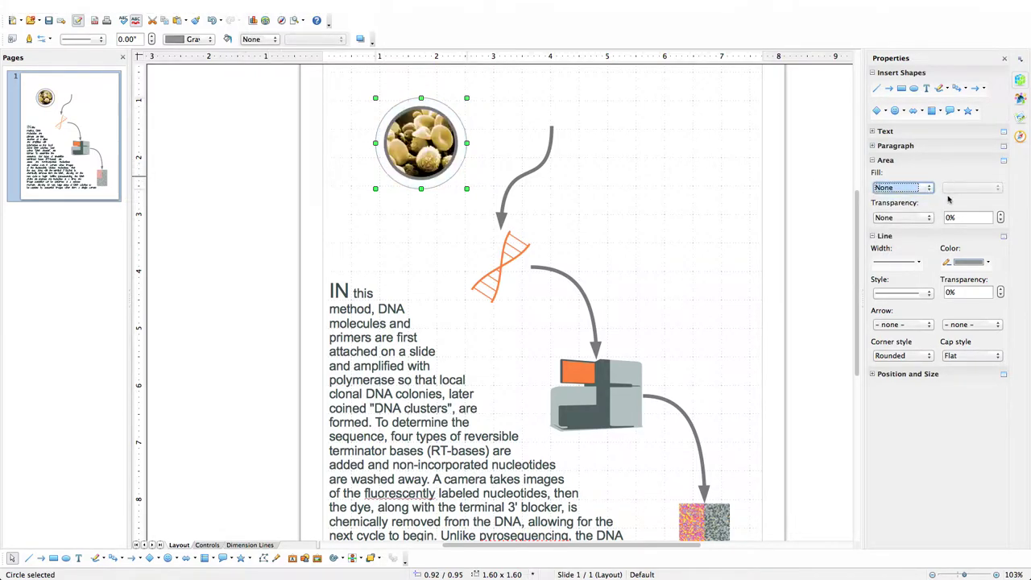
left_click(898, 293)
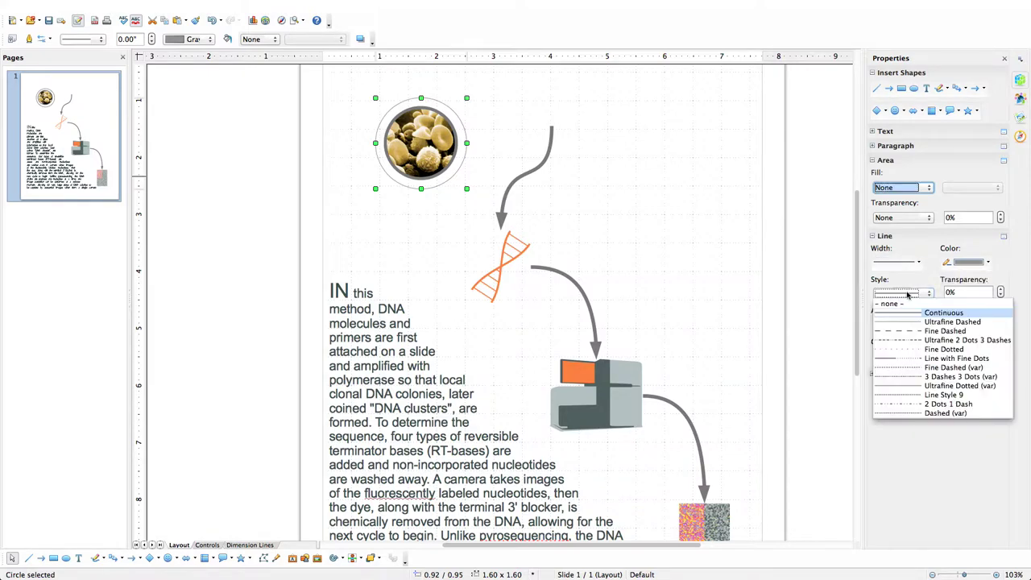
left_click(889, 304)
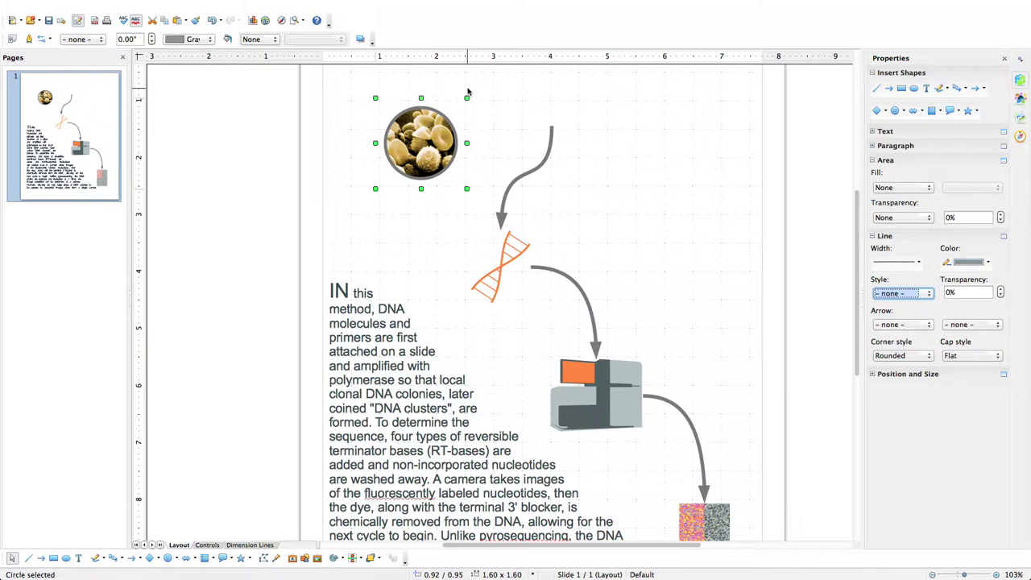
Group the unfilled circle with the blood cells and move the group to about 0.10" horizontally and 0.80" vertically.
left_click(421, 144, "shift")
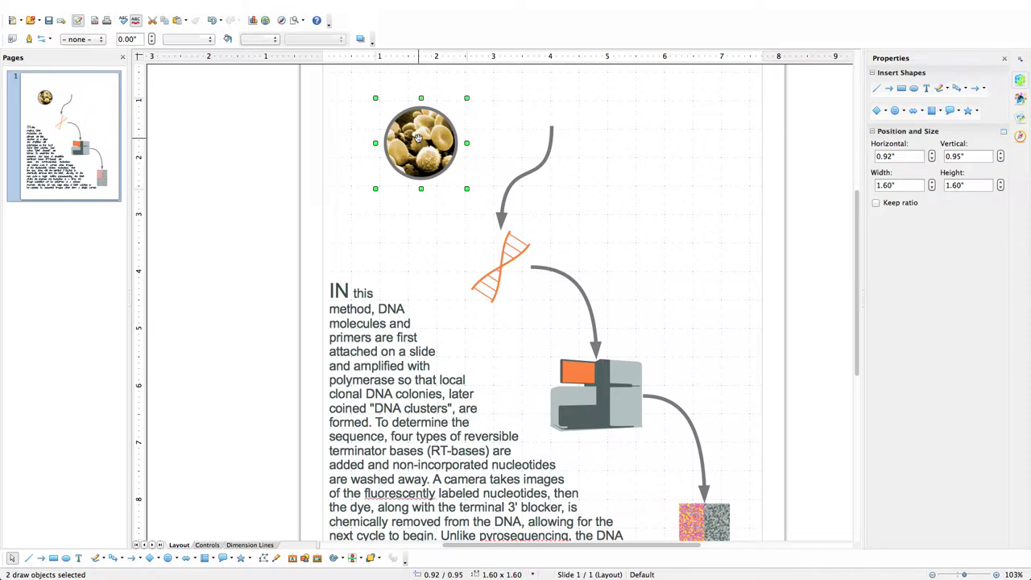
mouse_move(202, 4)
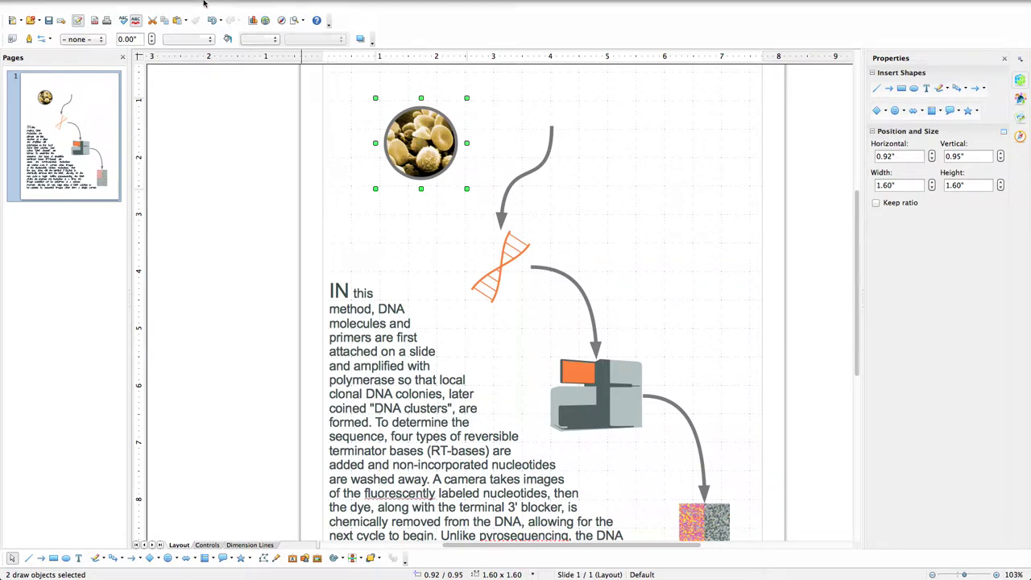
left_click(262, 6)
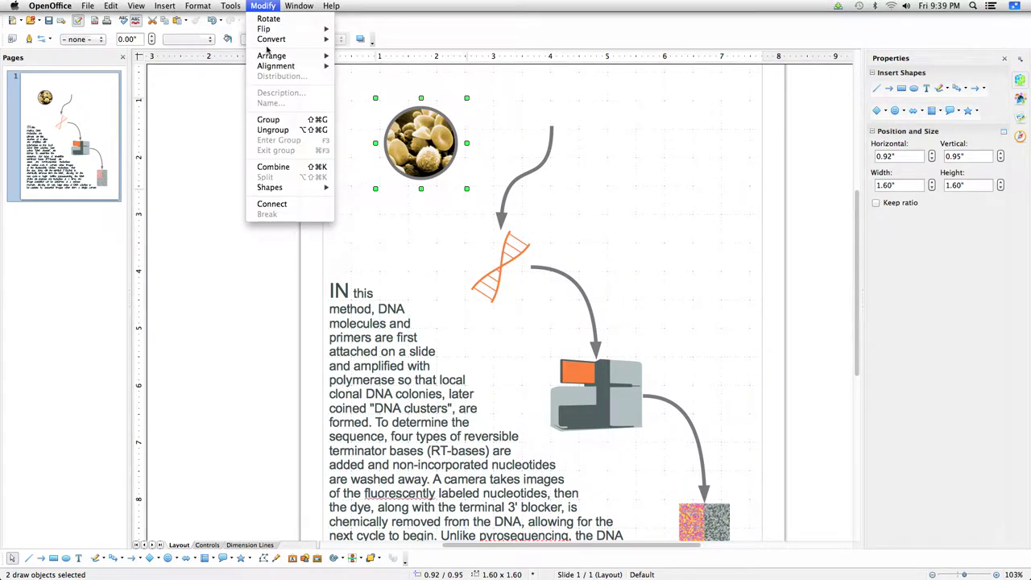
left_click(275, 120)
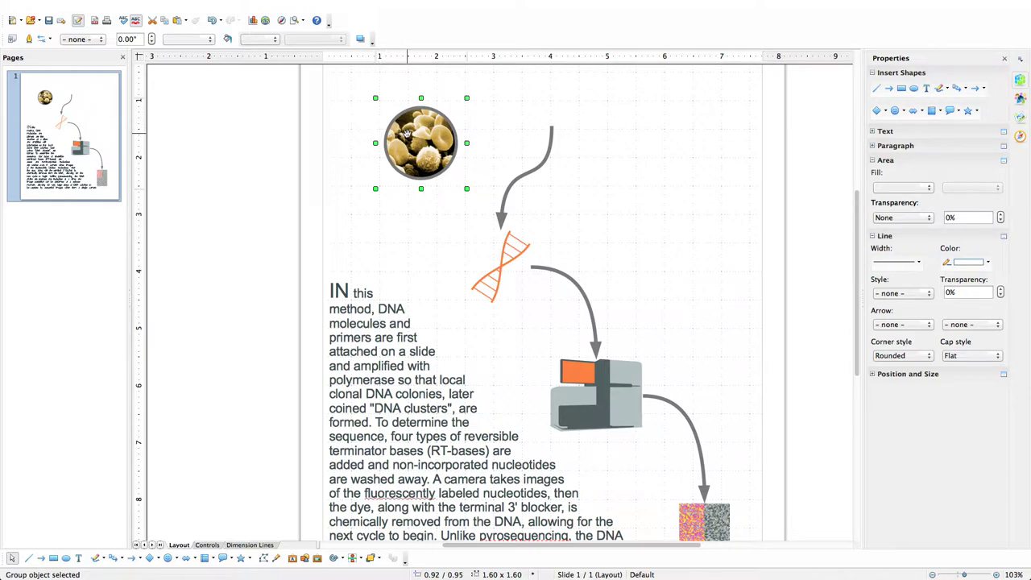
left_click_drag(409, 134, 361, 125)
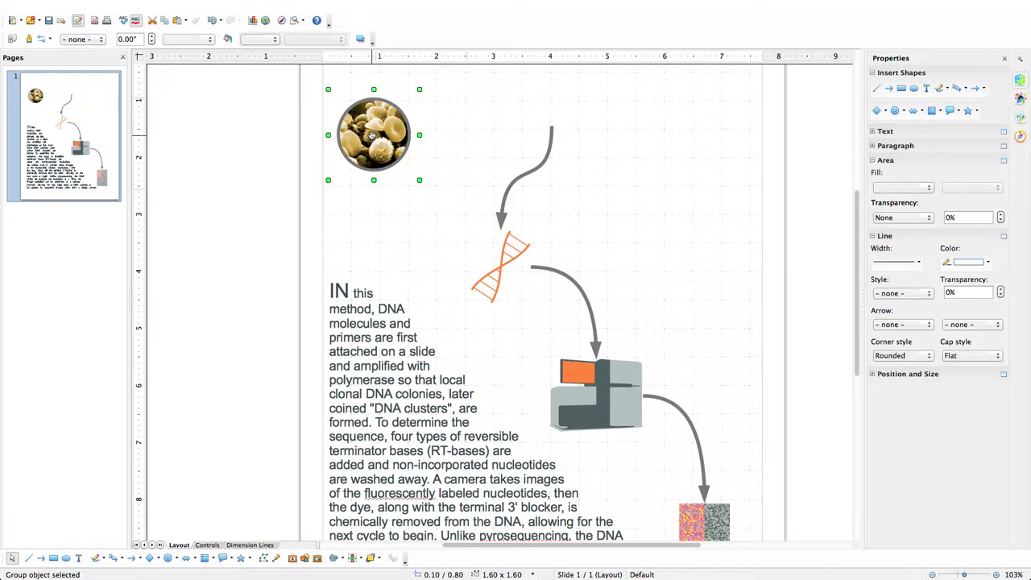
Attach the free start of the uppermost curved arrow to the right side of the blood cells group.
left_click(552, 134)
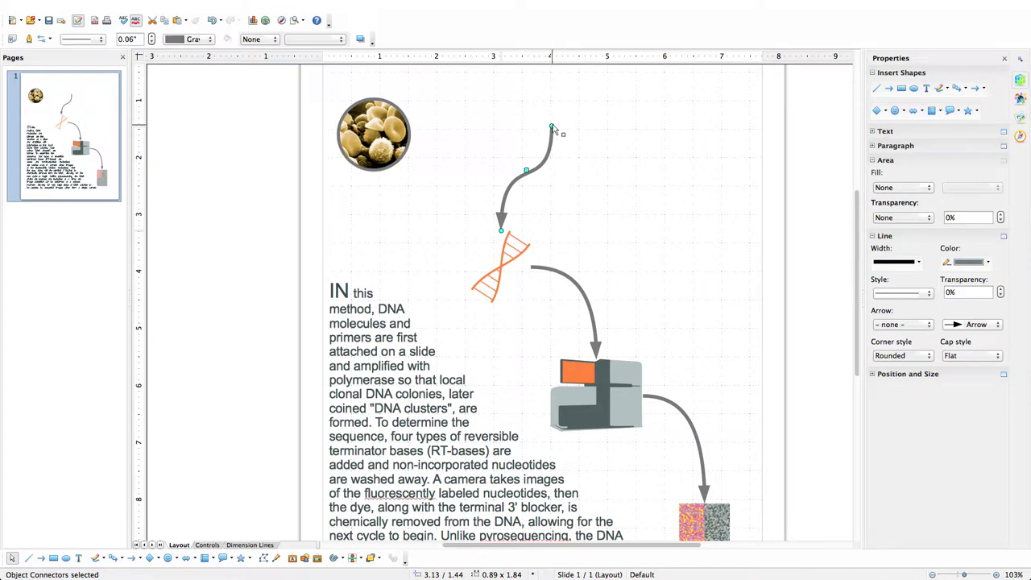
left_click_drag(552, 129, 420, 138)
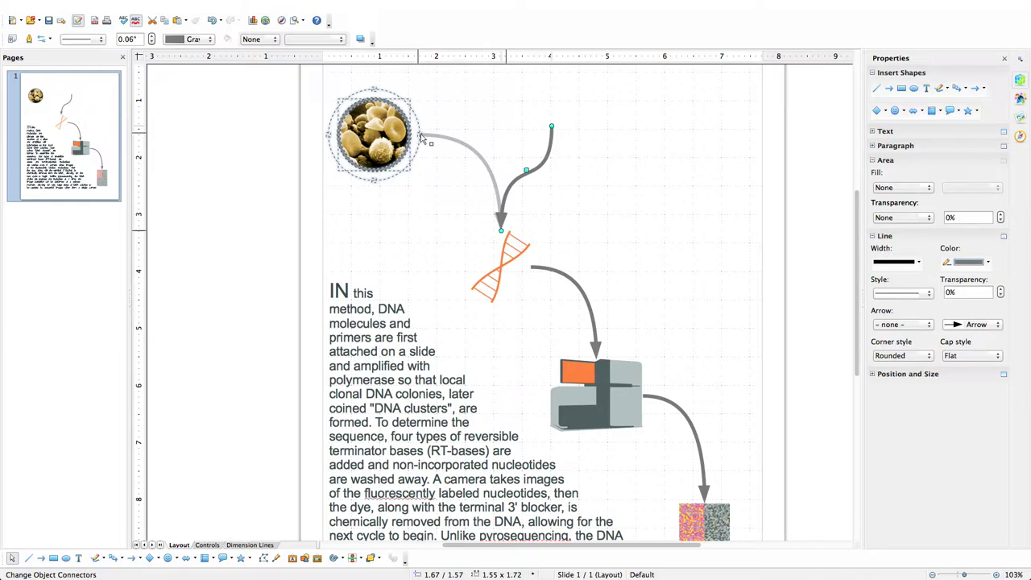
left_click_drag(421, 138, 420, 137)
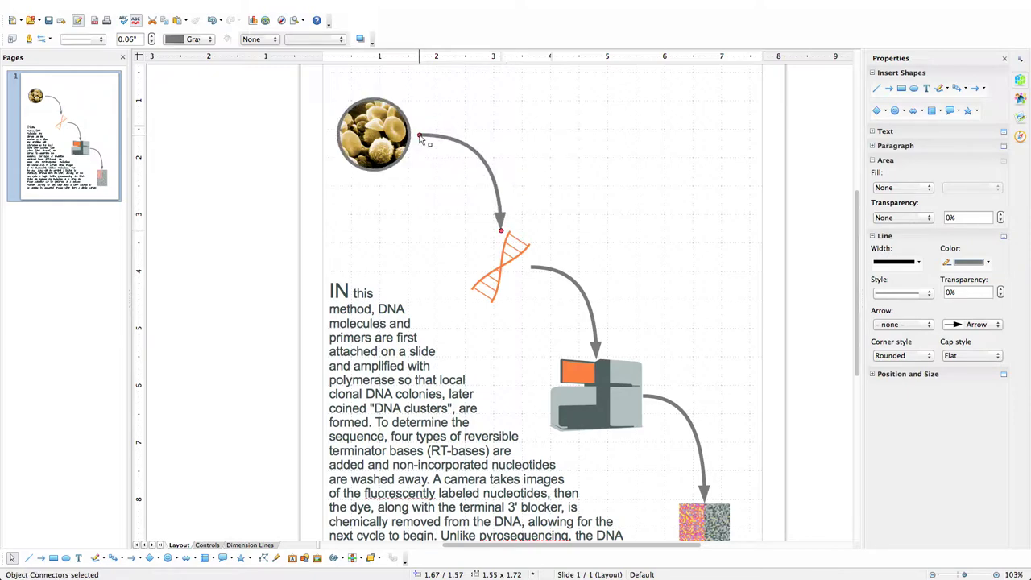
left_click(437, 197)
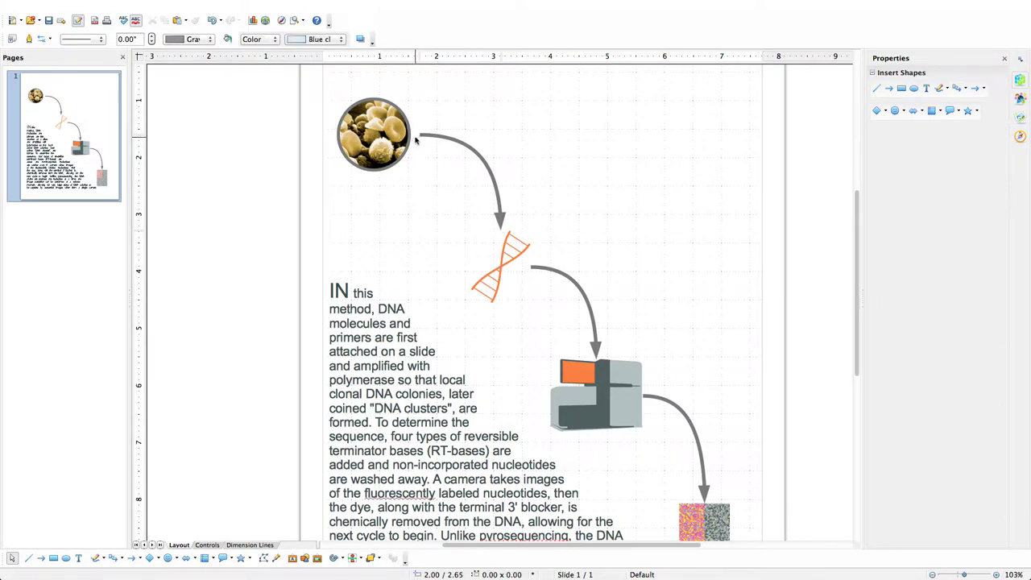
Add the text "Extract DNA From Blood Sample" to the right of the arrow between the blood cells and the DNA helix.
scroll(432, 193, "down", 2)
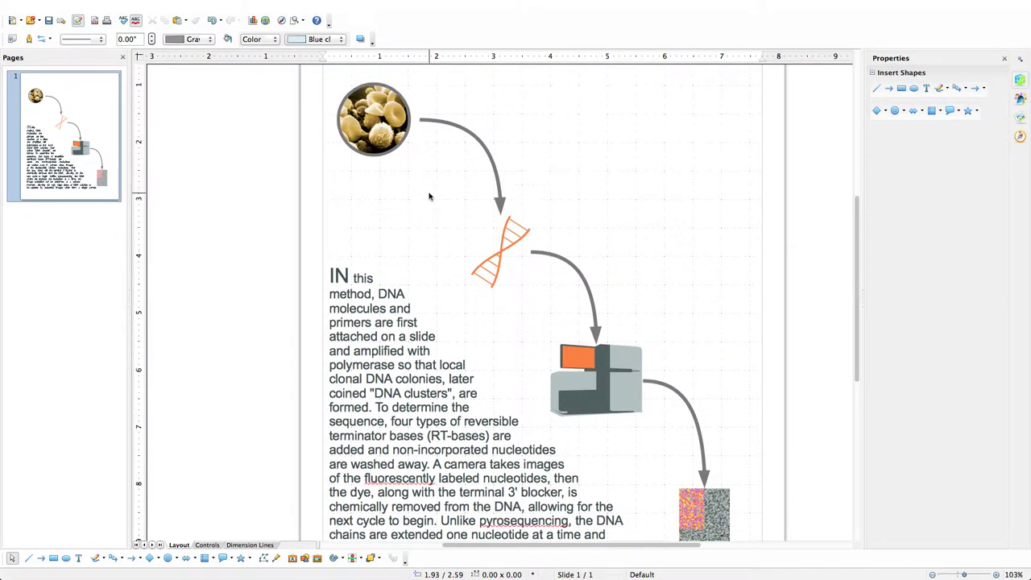
left_click(78, 559)
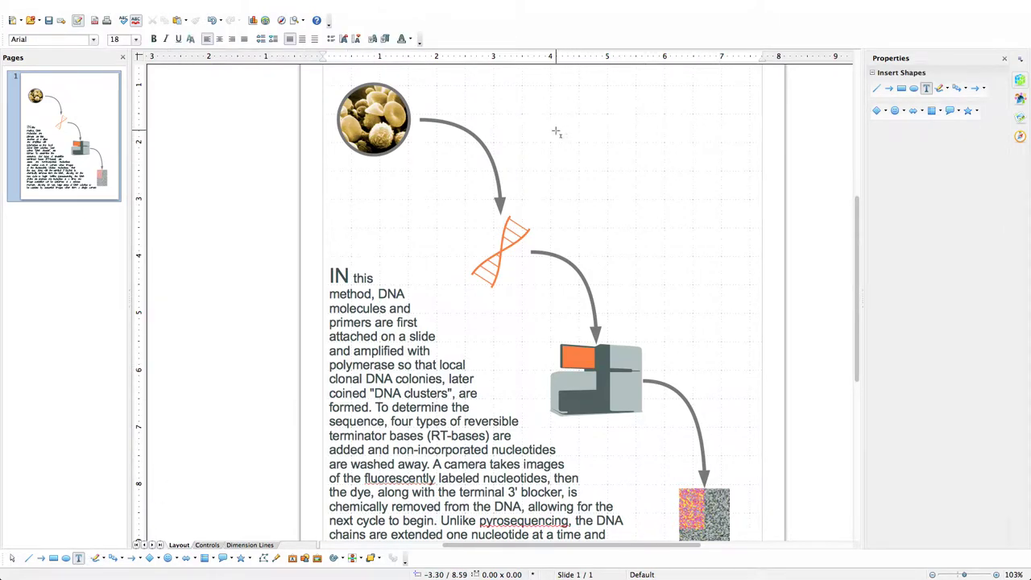
left_click(540, 129)
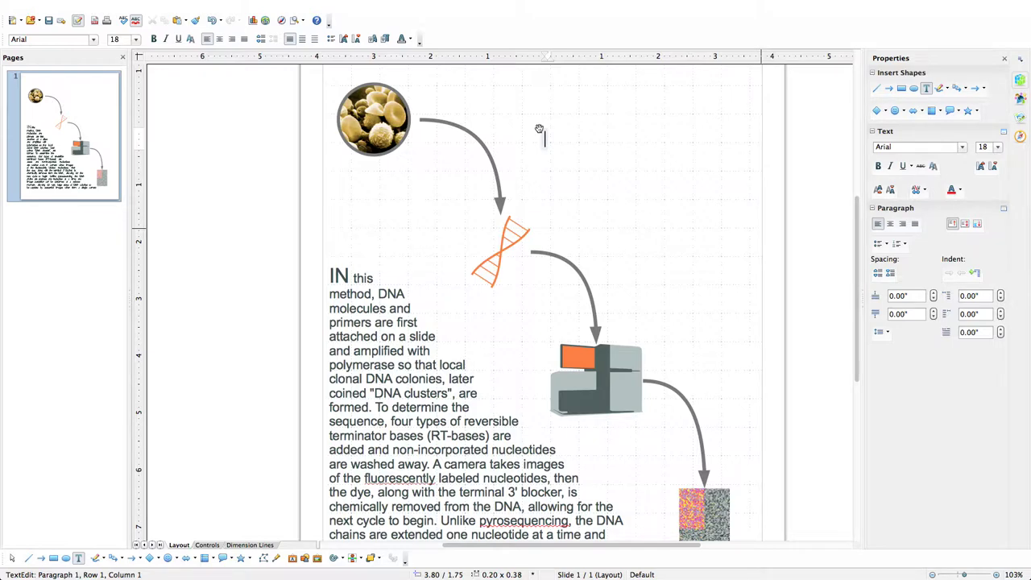
type("Extract DNA ")
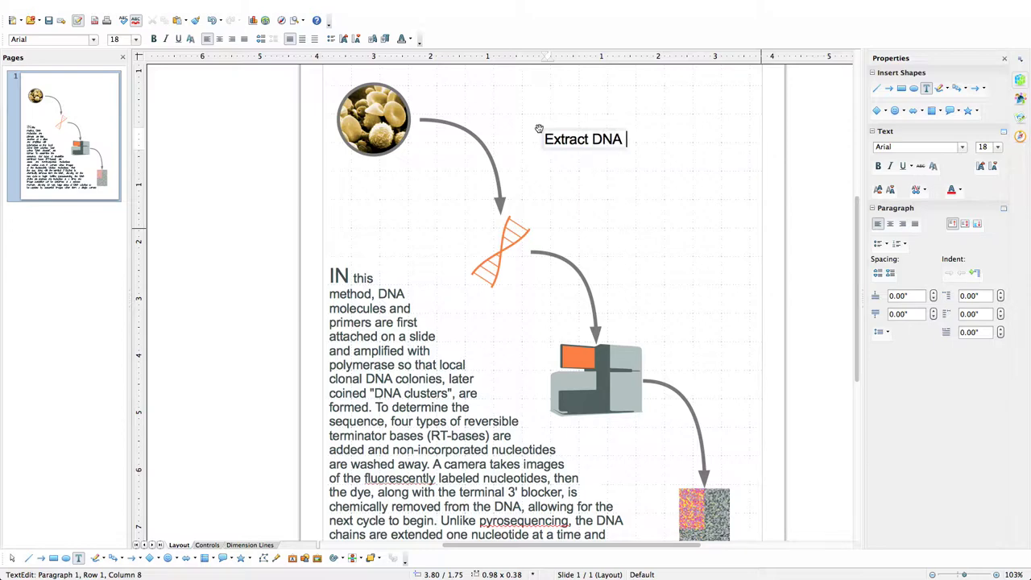
type("From Bloo")
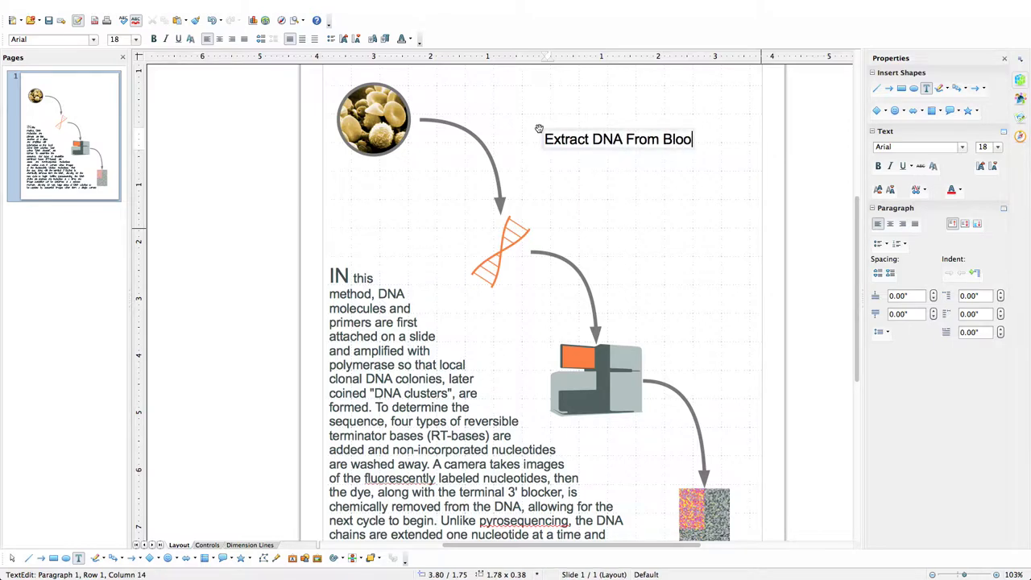
type("d Sample")
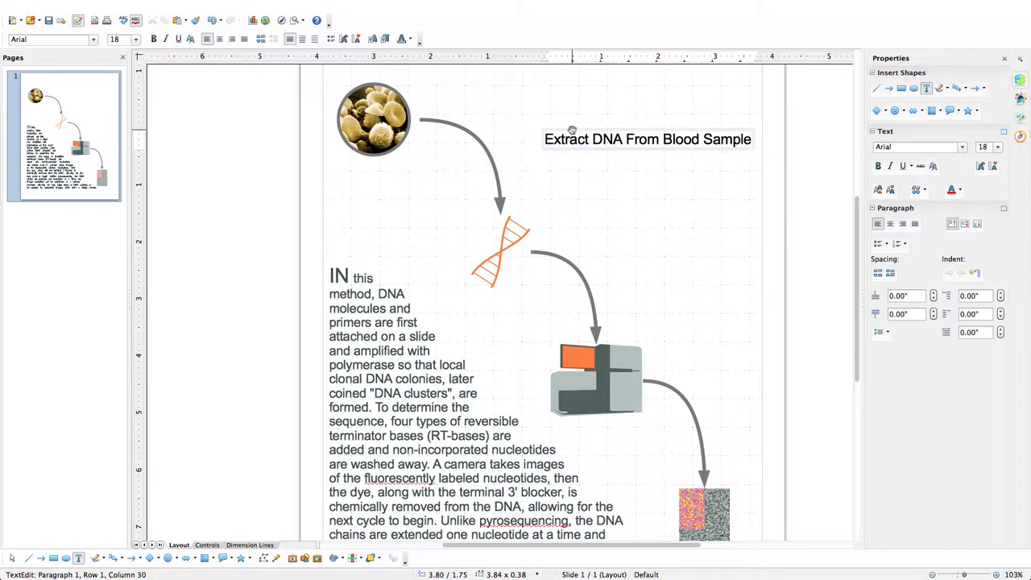
Change the font color of the "Extract DNA From Blood Sample" label to a medium gray.
left_click(572, 130)
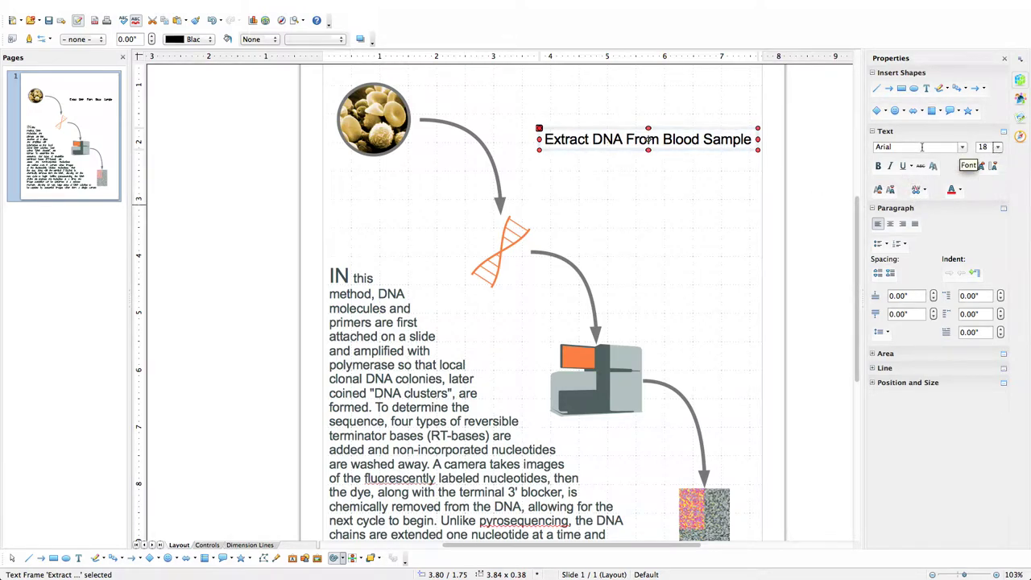
left_click(960, 190)
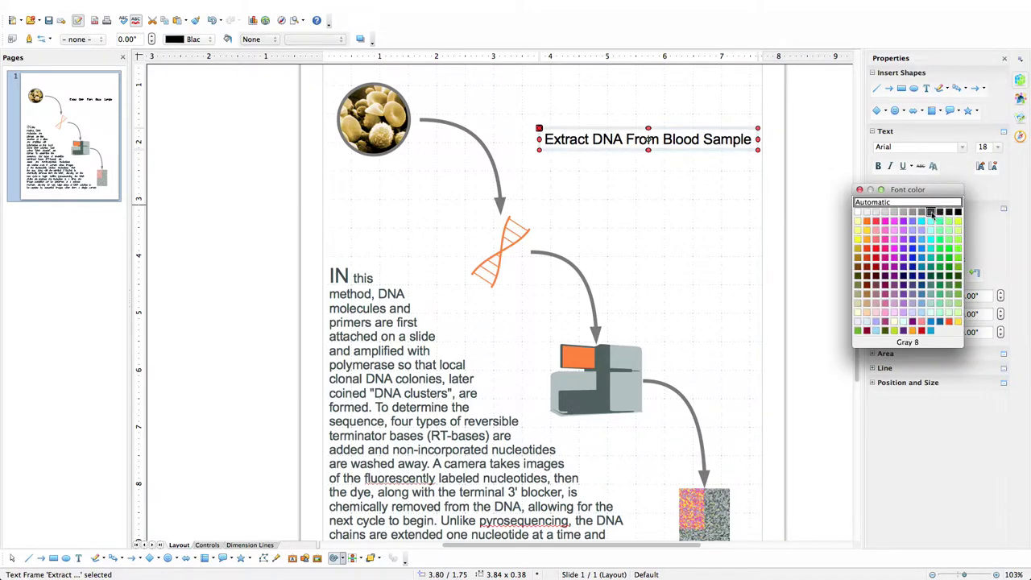
left_click(921, 213)
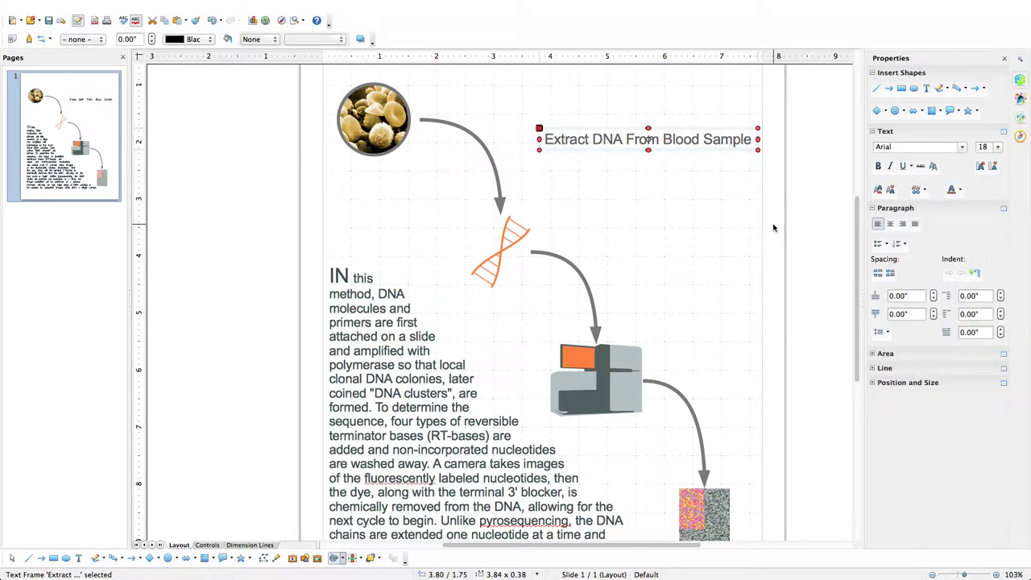
mouse_move(58, 4)
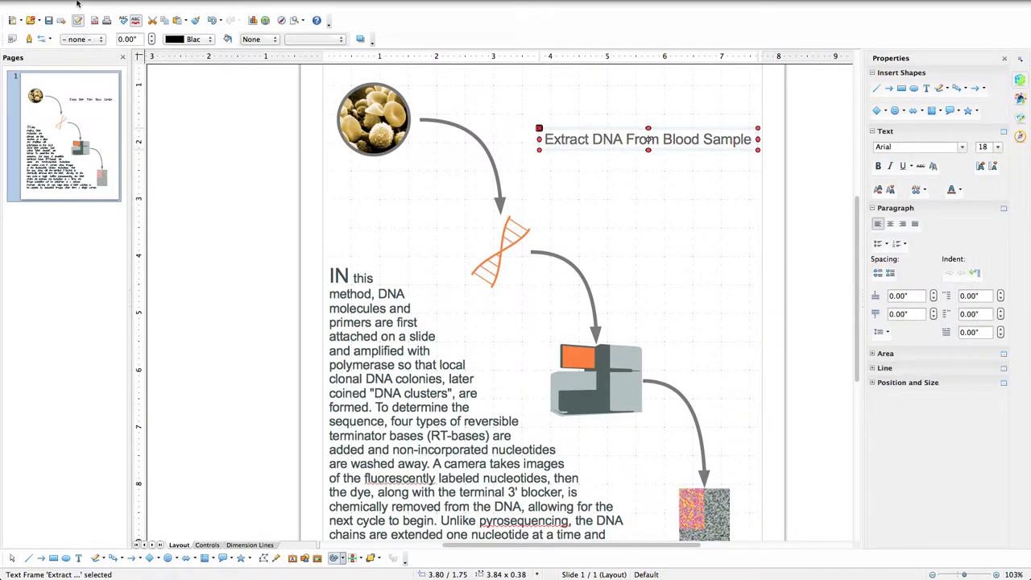
Copy the "Extract DNA From Blood Sample" label and place the duplicate at about 5.06" horizontally and 4.20" vertically, beside the second arrow.
left_click(111, 6)
left_click(119, 55)
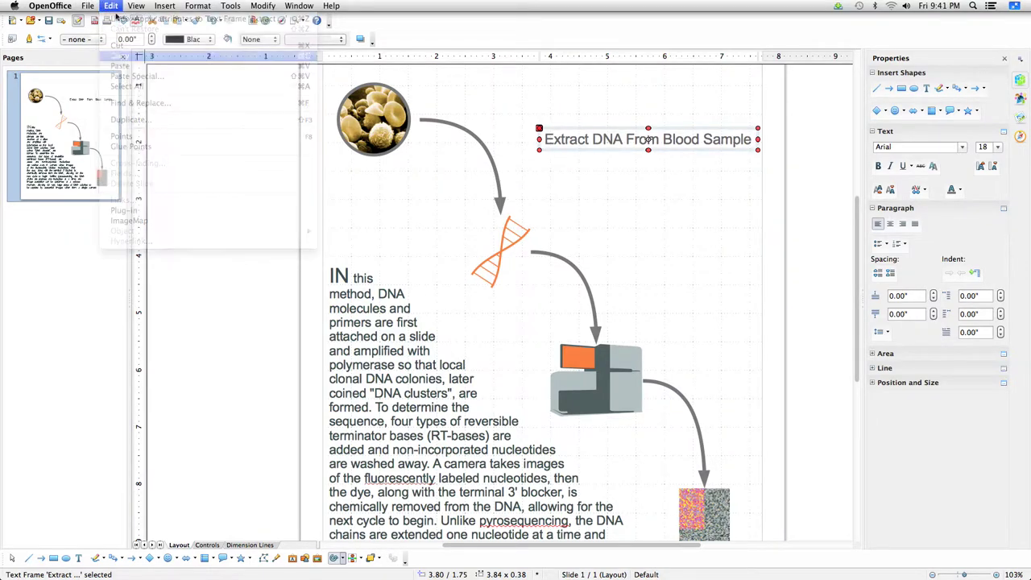
left_click(110, 6)
left_click(119, 56)
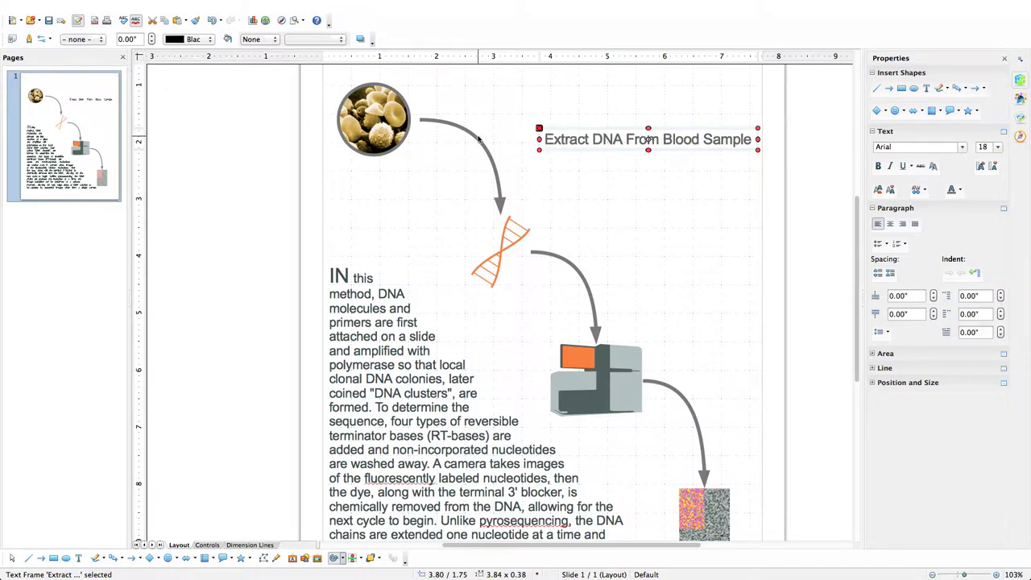
left_click_drag(574, 129, 647, 270)
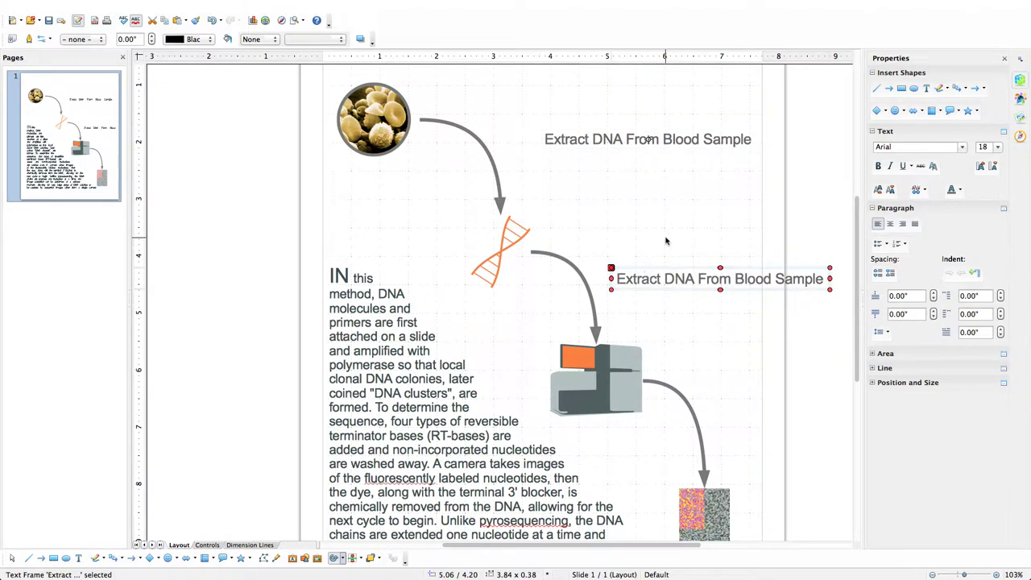
Replace the text of the duplicated label beside the second arrow with "Sequence DNA".
double_click(671, 278)
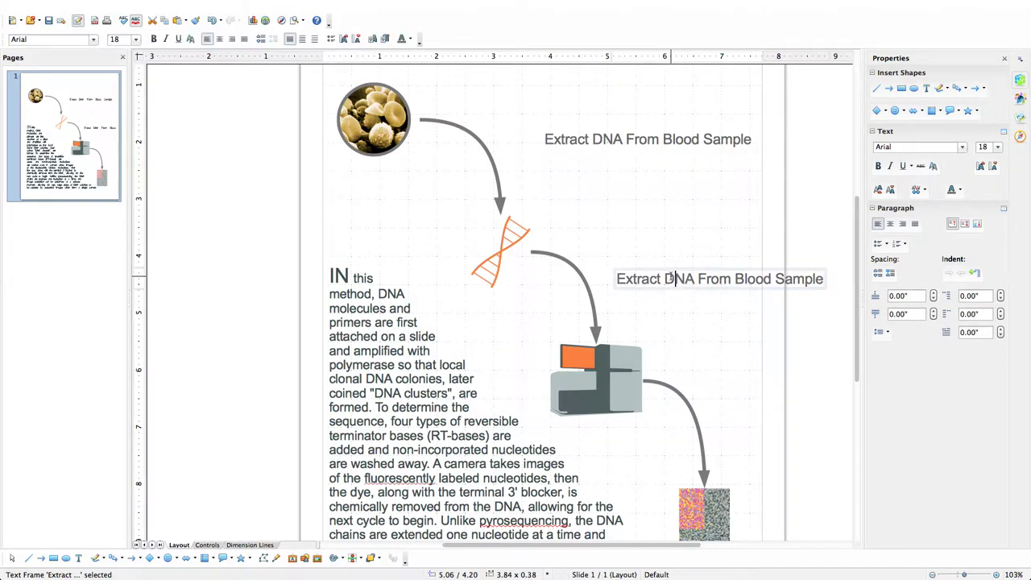
triple_click(672, 279)
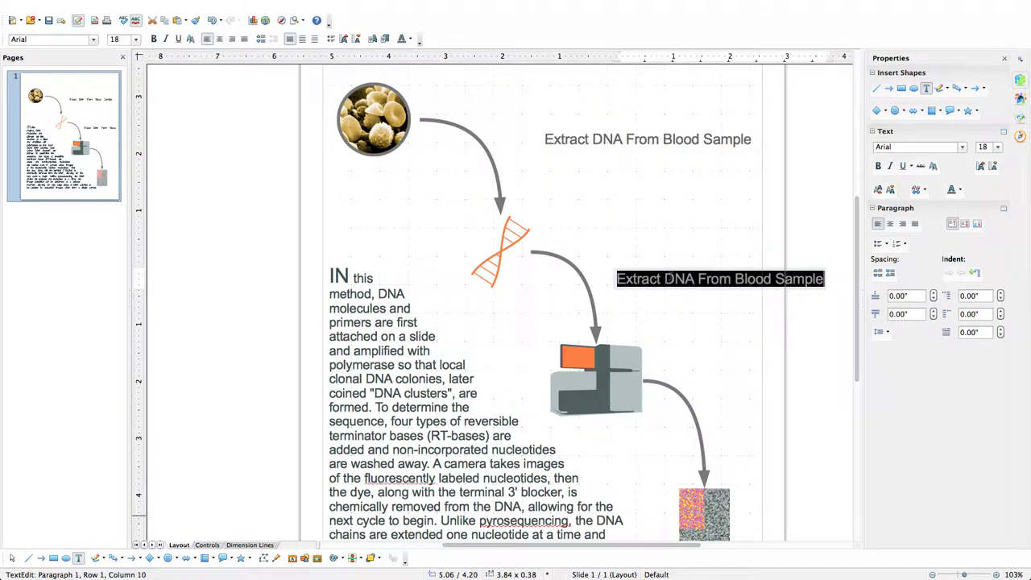
type("Sequen")
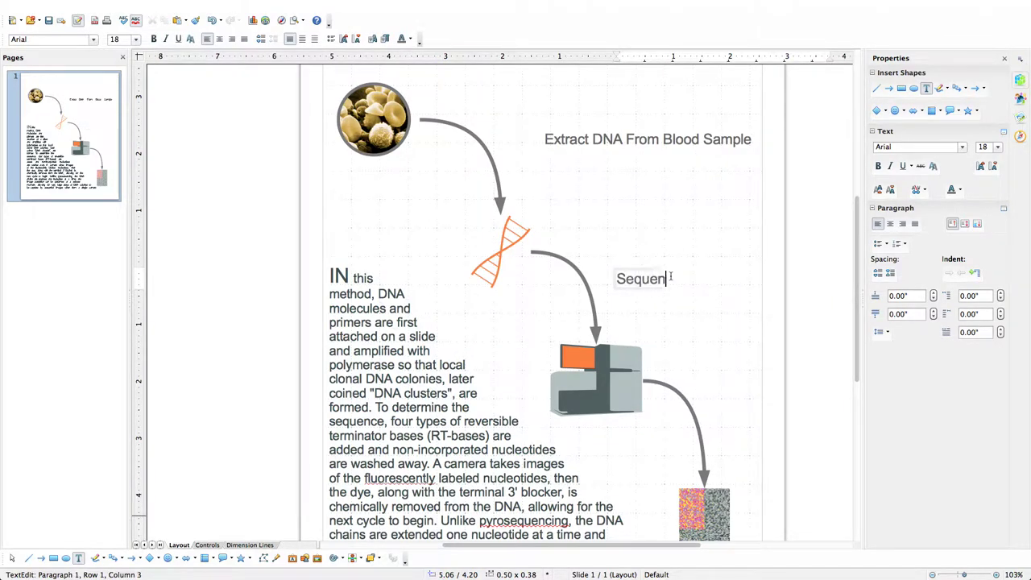
type("ce DNA")
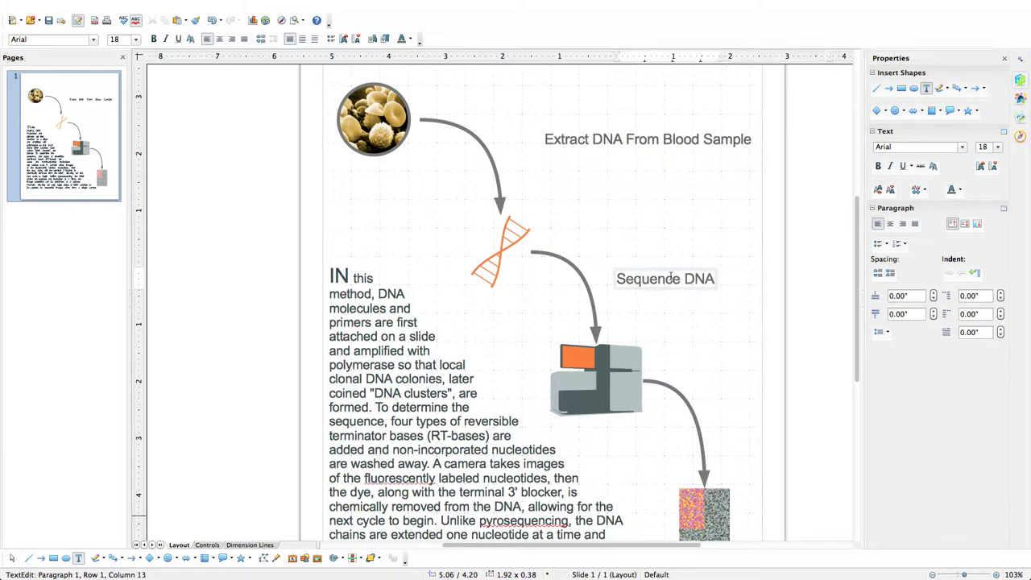
left_click(709, 235)
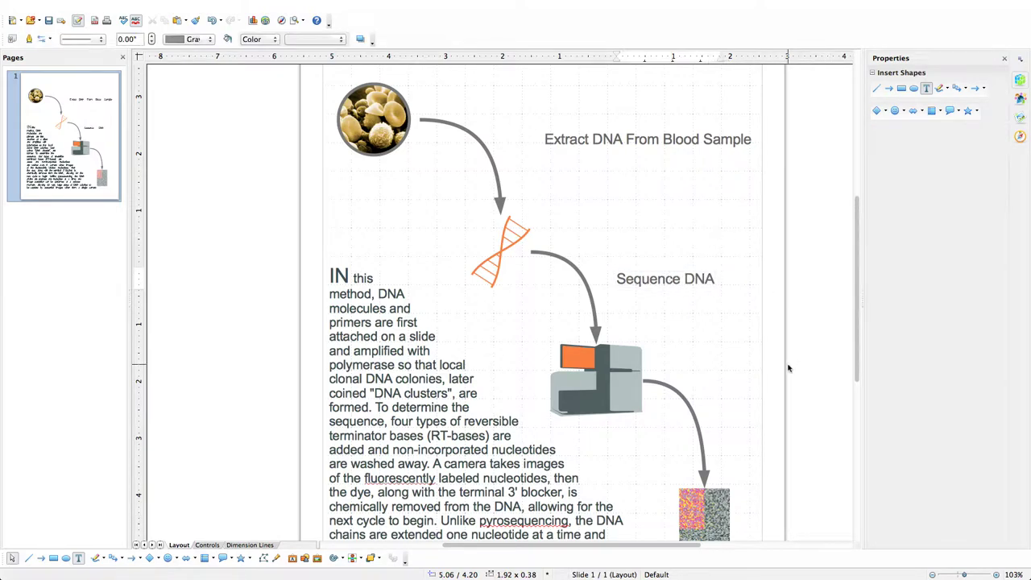
left_click(669, 156)
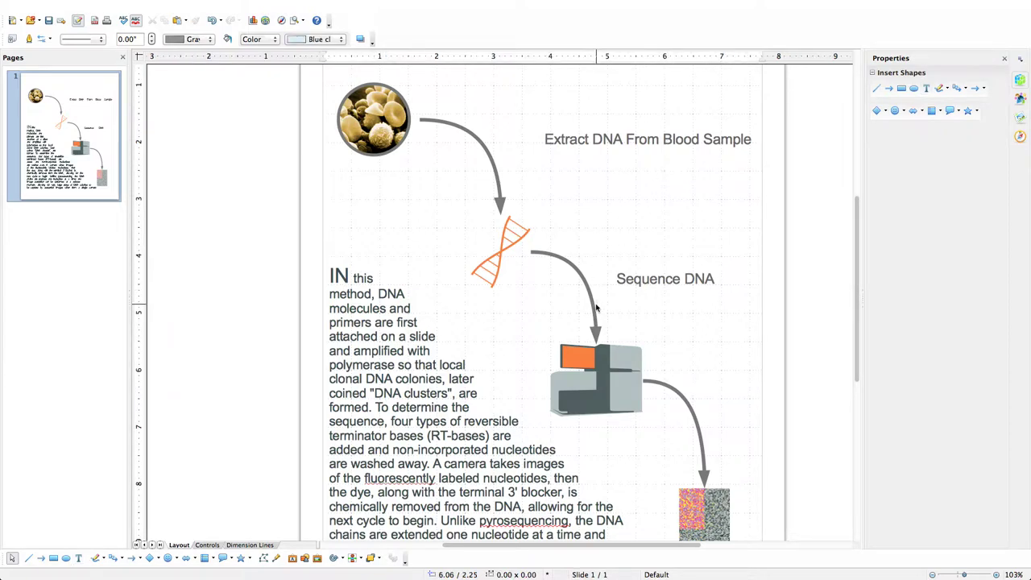
Save the drawing with its two step labels.
scroll(596, 309, "down", 2)
scroll(597, 314, "up", 5)
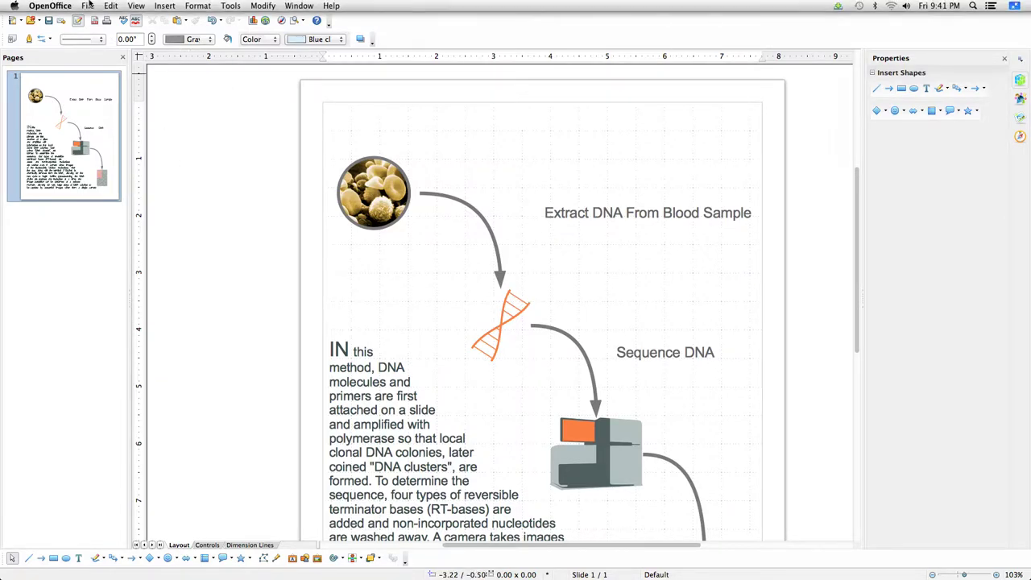
left_click(89, 6)
left_click(97, 83)
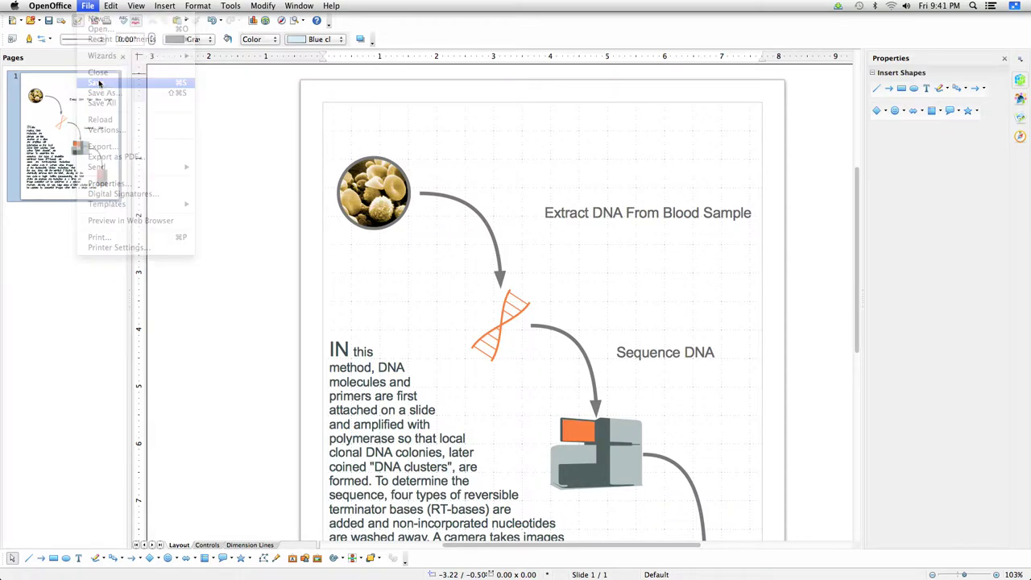
Review the whole figure from the blood cells down to the heatmap, zooming out to 83% to see the full layout.
scroll(249, 266, "down", 6)
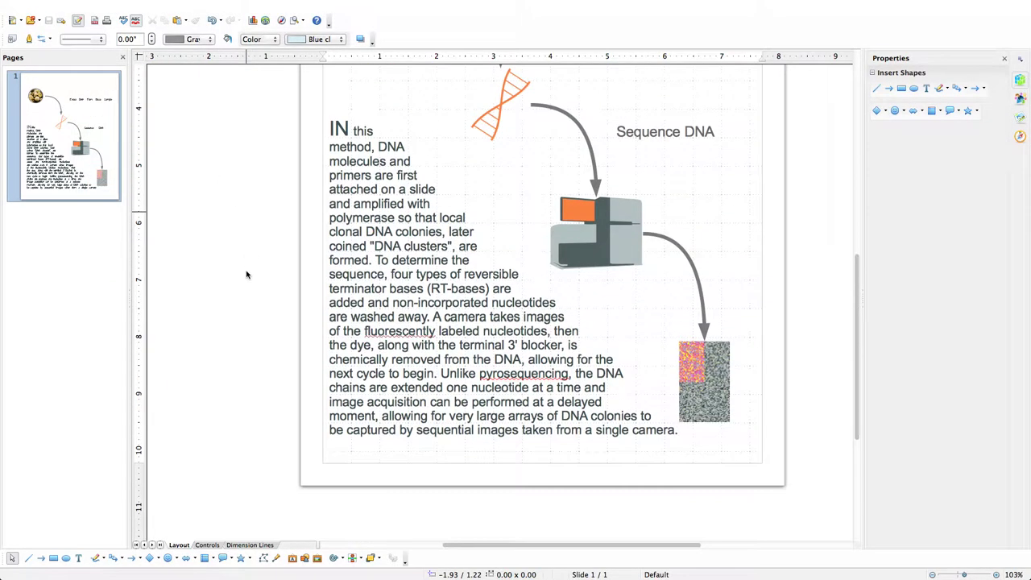
scroll(247, 274, "up", 5)
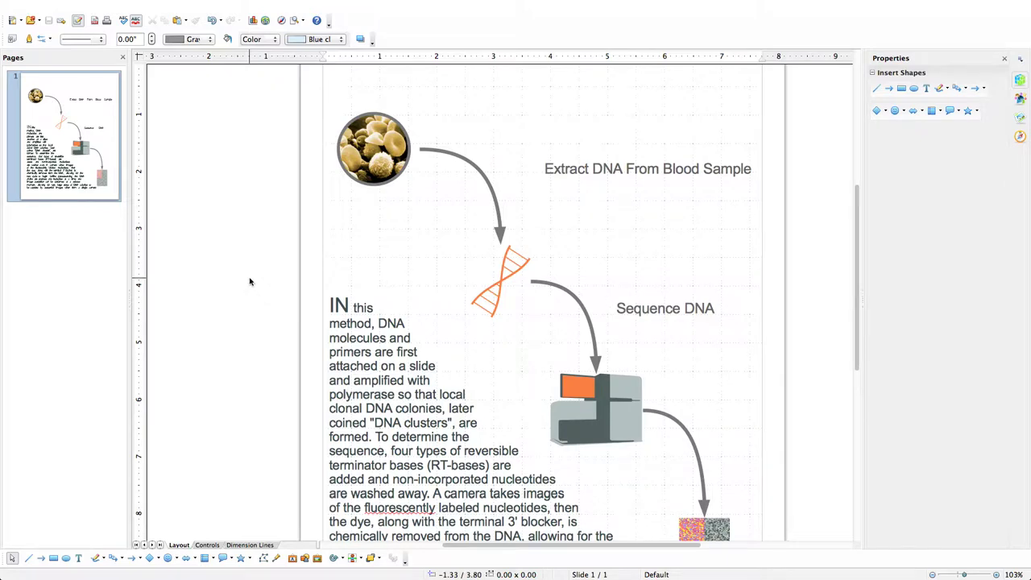
scroll(247, 278, "down", 3)
scroll(249, 291, "up", 2)
scroll(249, 291, "up", 1)
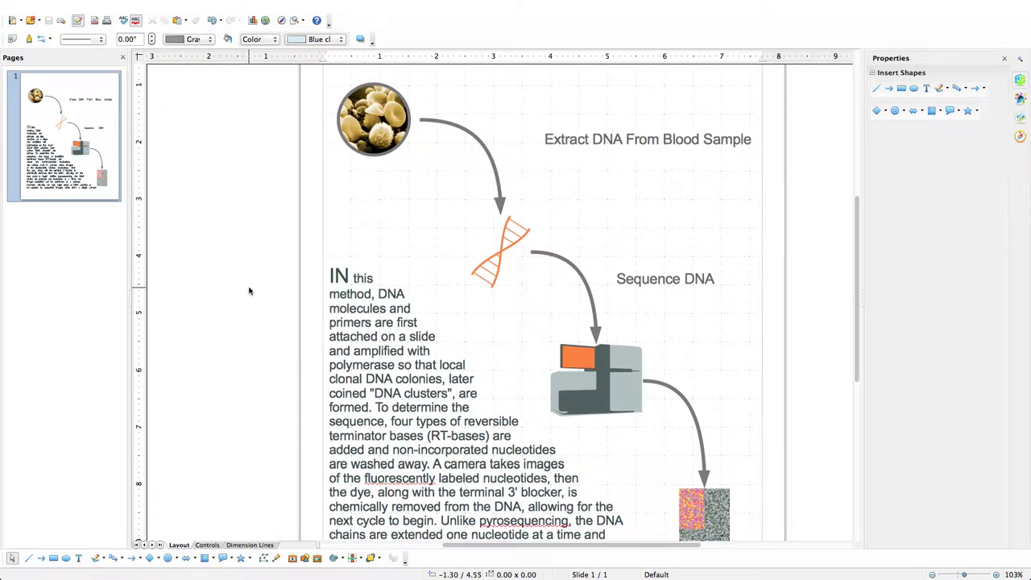
scroll(250, 293, "down", 4)
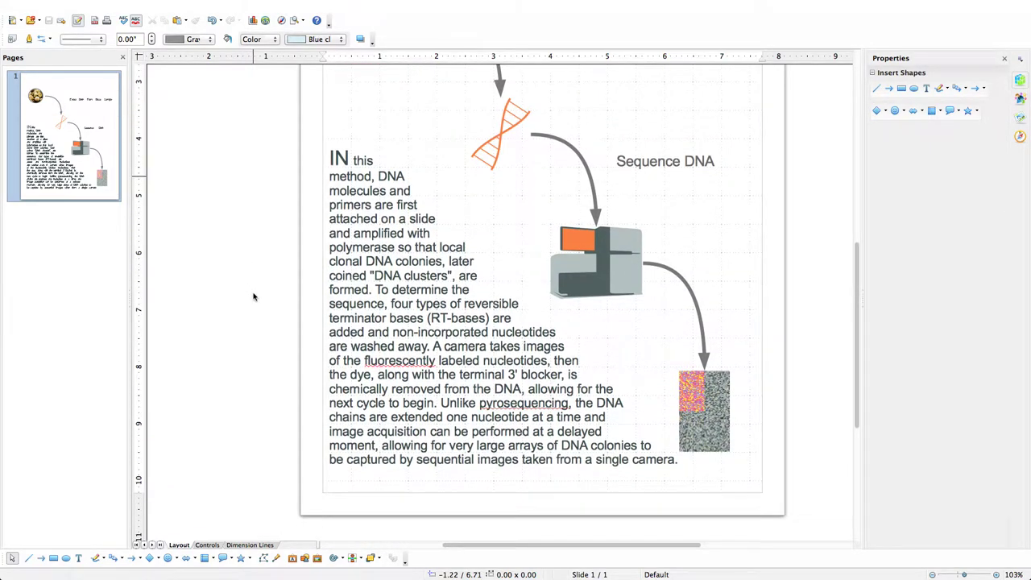
scroll(253, 297, "down", 1)
scroll(253, 296, "up", 6)
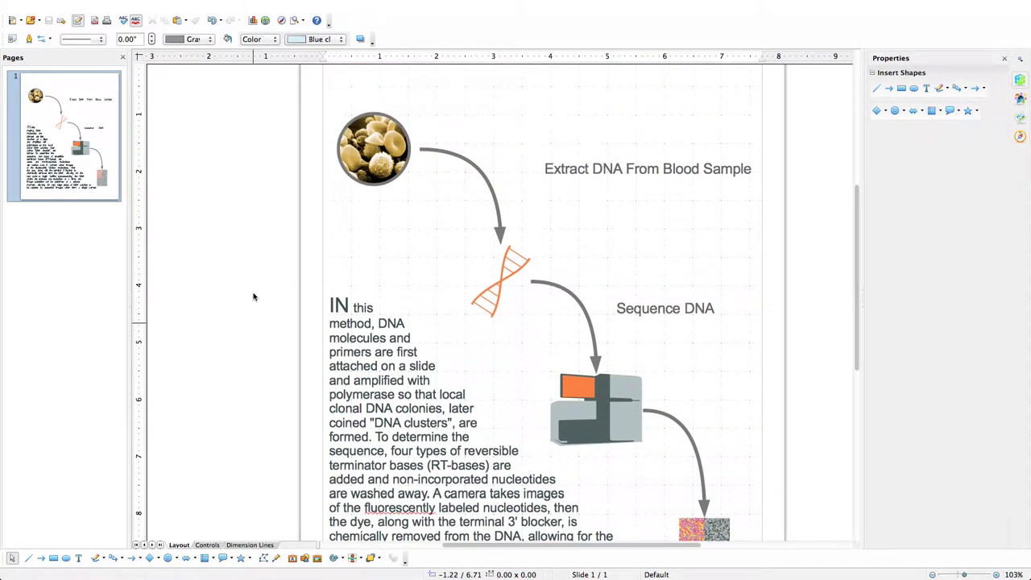
scroll(253, 296, "down", 5)
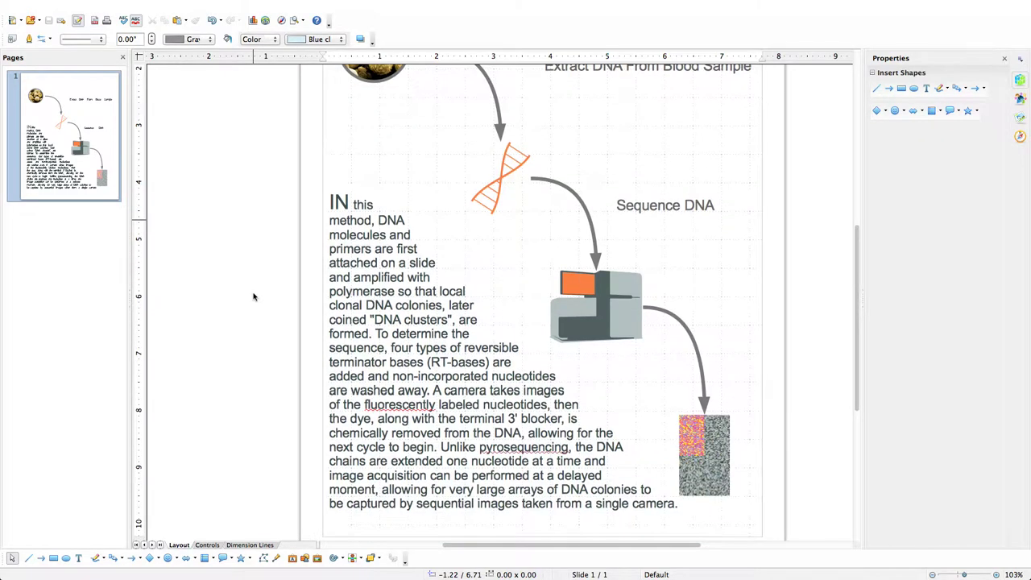
scroll(253, 296, "up", 3)
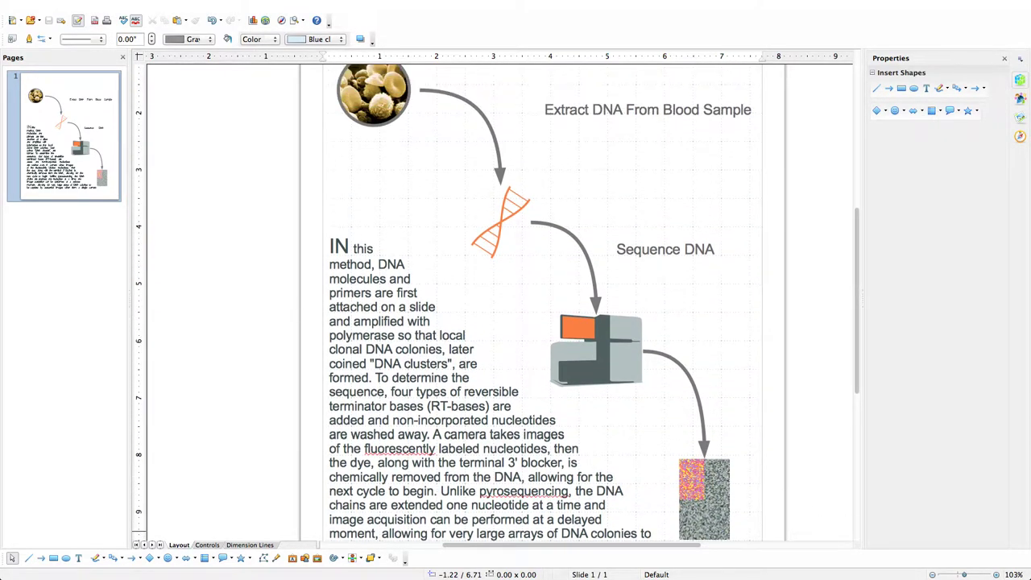
left_click(933, 575)
left_click(932, 575)
left_click(933, 575)
left_click(933, 575)
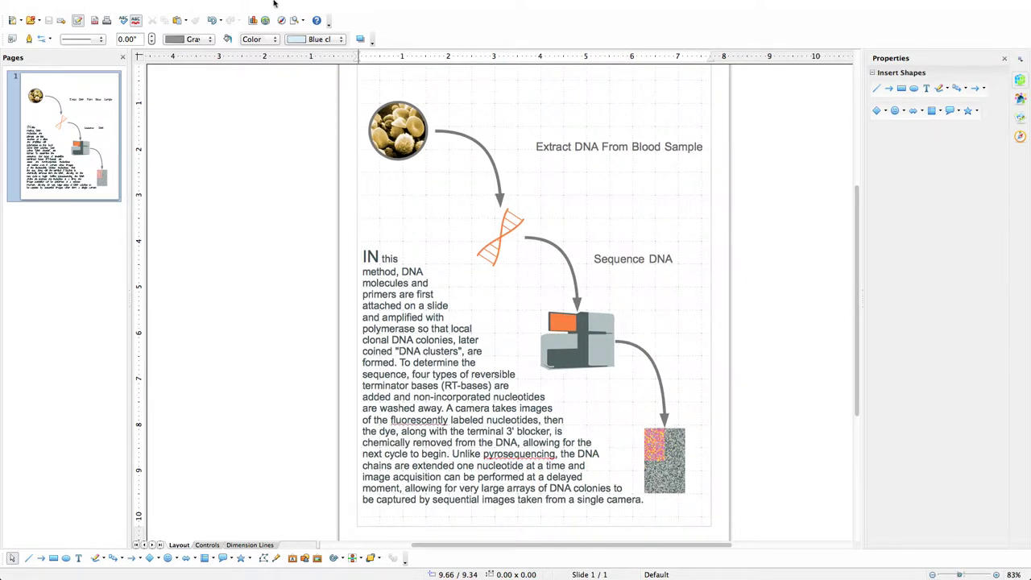
Export the drawing as an SVG file named NewFigure in the Session2Files folder.
left_click(88, 6)
left_click(103, 146)
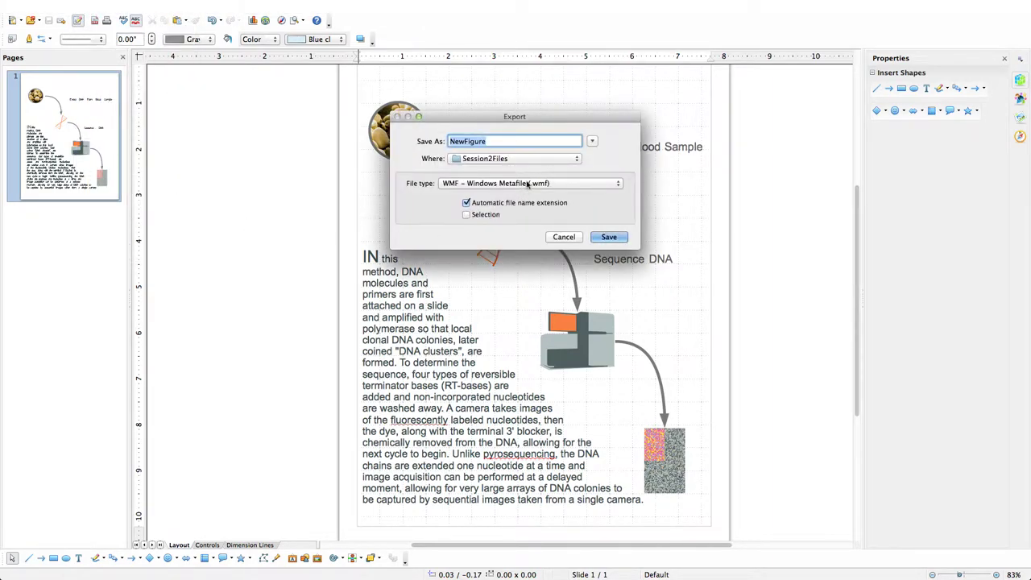
left_click(527, 184)
left_click(499, 154)
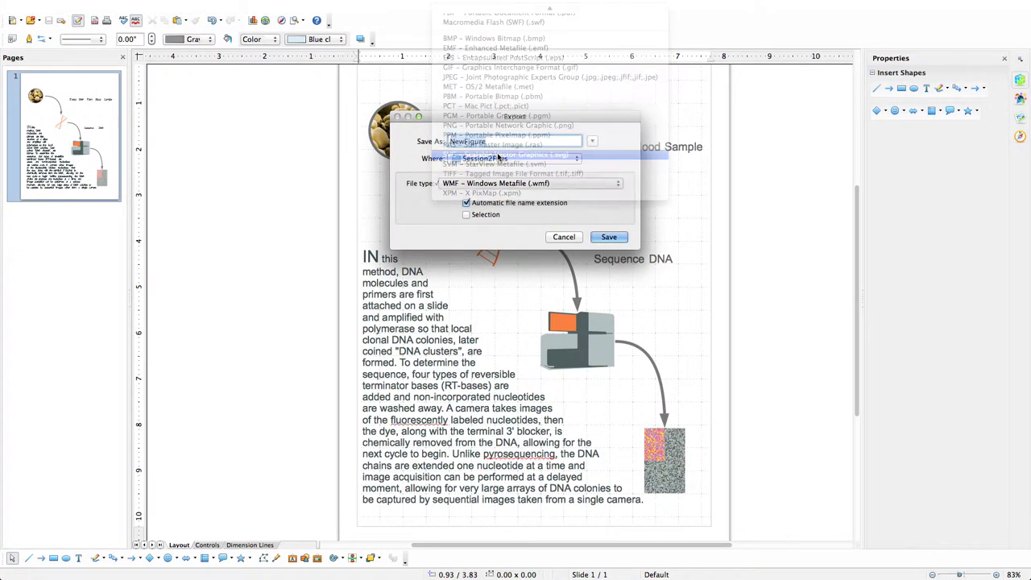
left_click(609, 237)
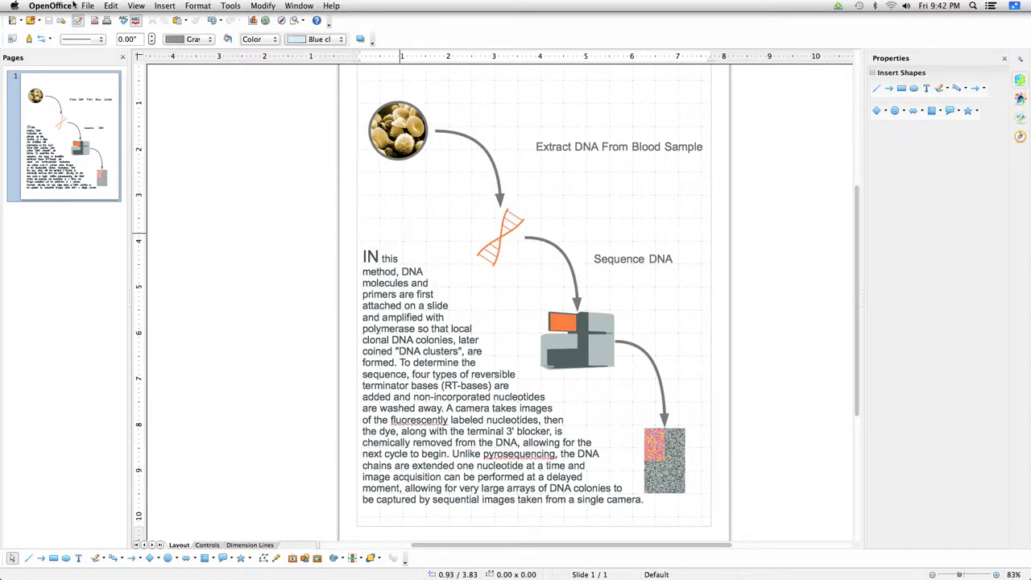
Export all of the drawing as a PDF named NewFigure in Session2Files, using lossless image compression and no passwords.
left_click(86, 6)
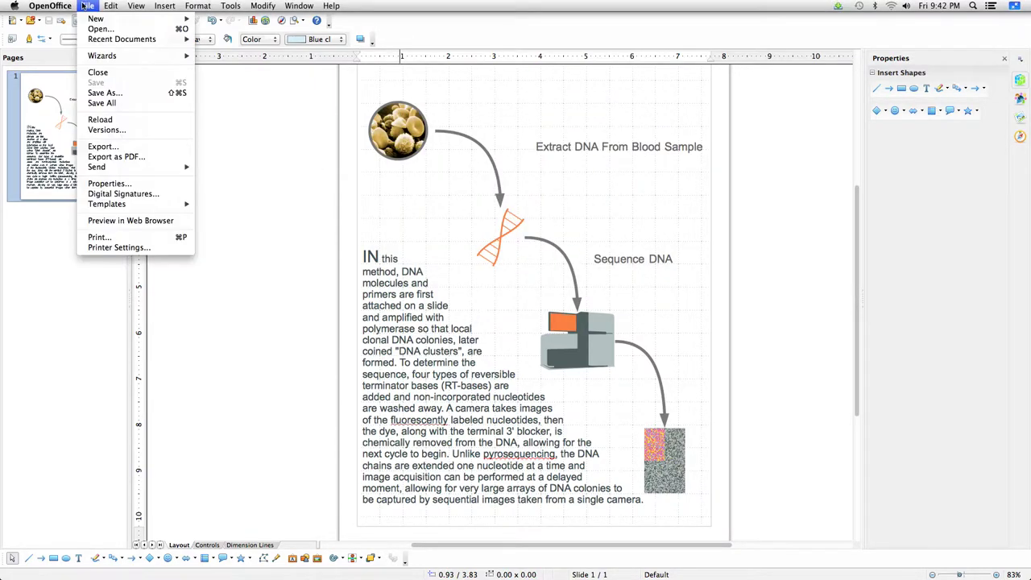
left_click(148, 157)
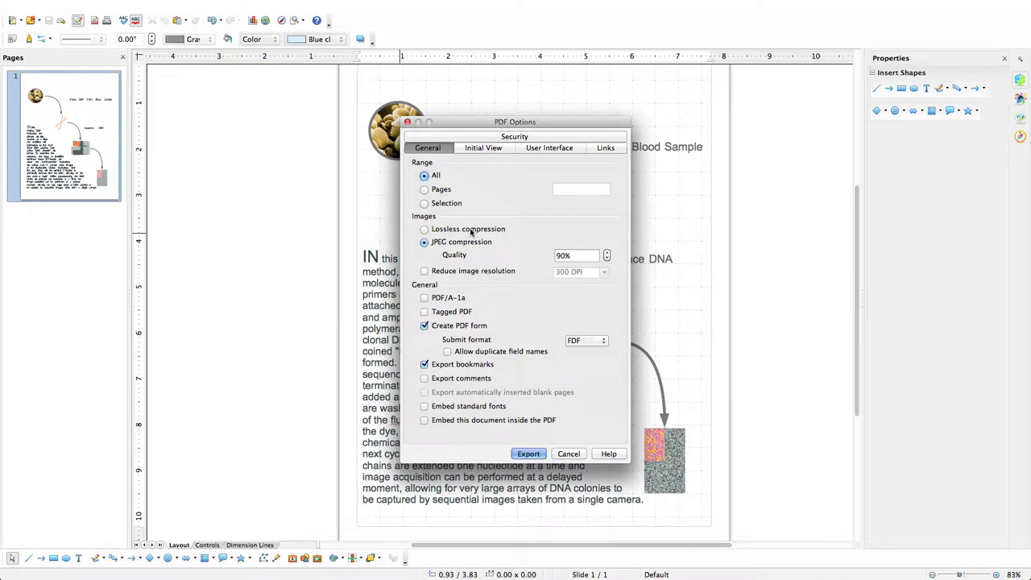
left_click(425, 229)
left_click(533, 140)
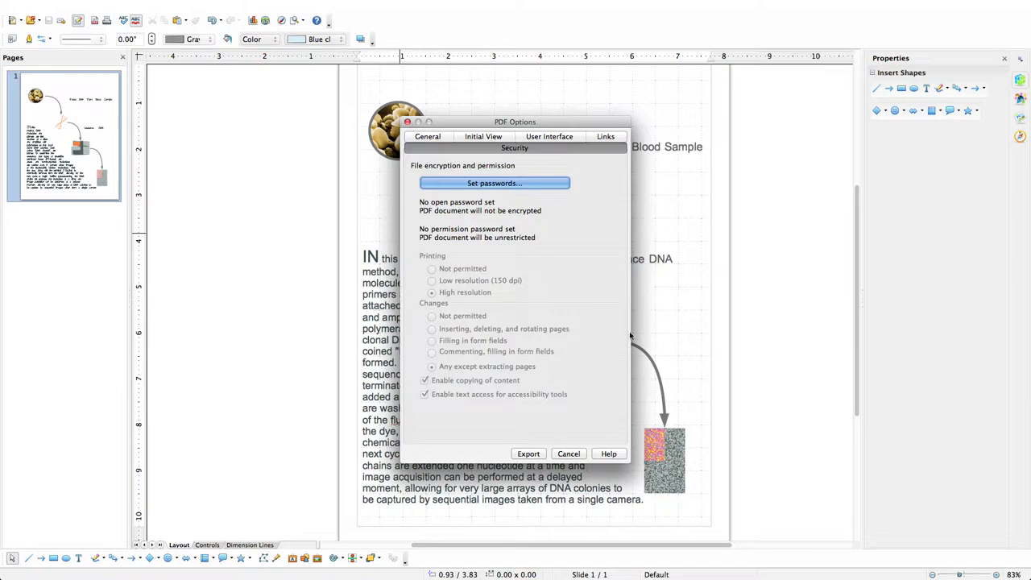
left_click(528, 454)
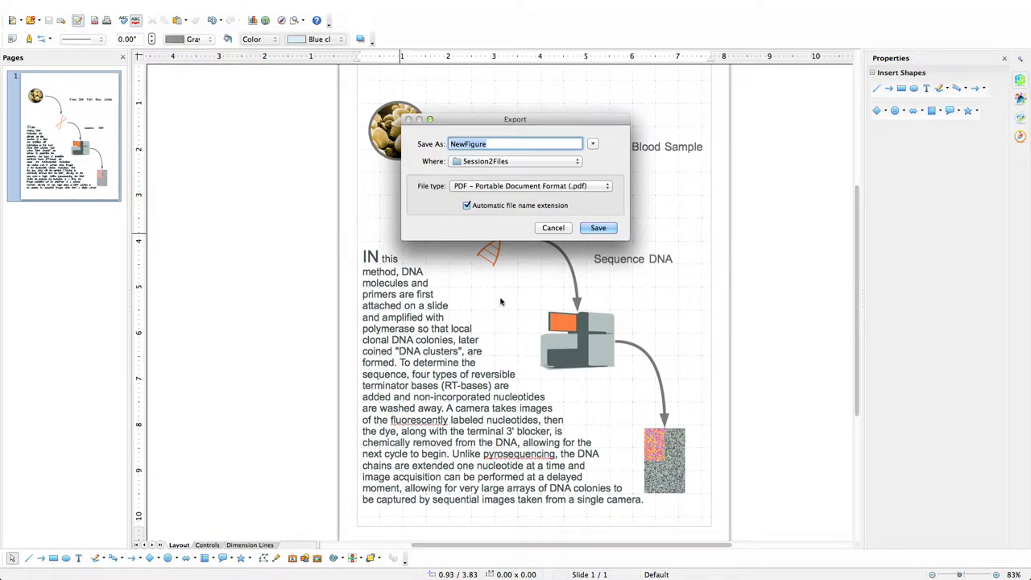
left_click(508, 144)
left_click(597, 231)
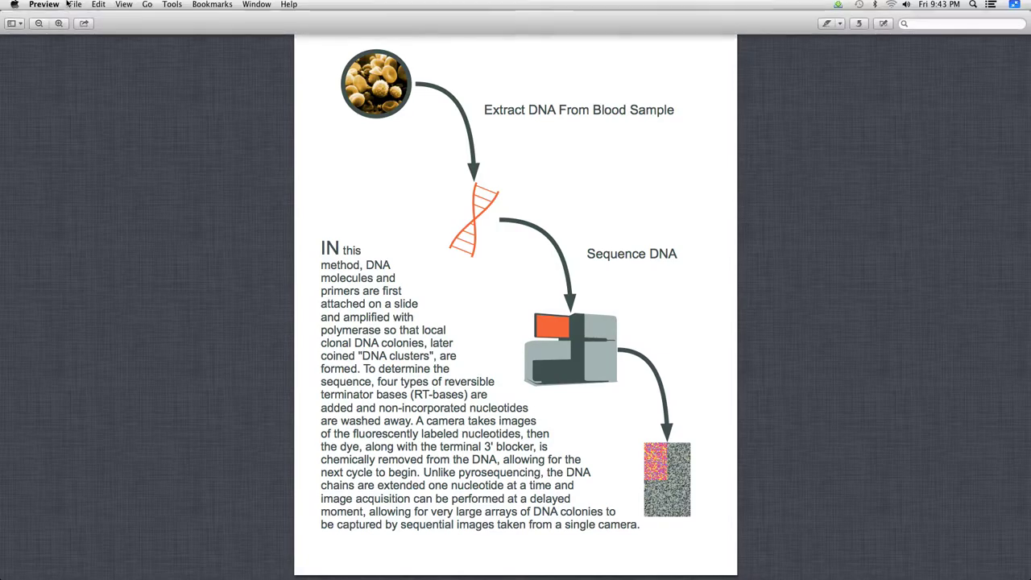
In Preview, open NewFigure.pdf from the Session2Files folder inside Documents.
left_click(76, 5)
left_click(85, 29)
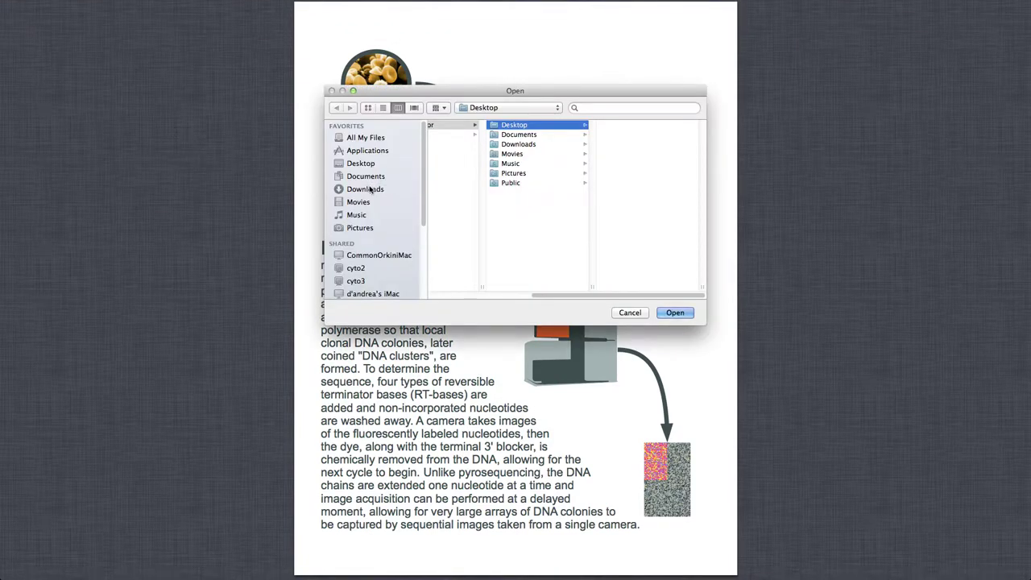
left_click(369, 177)
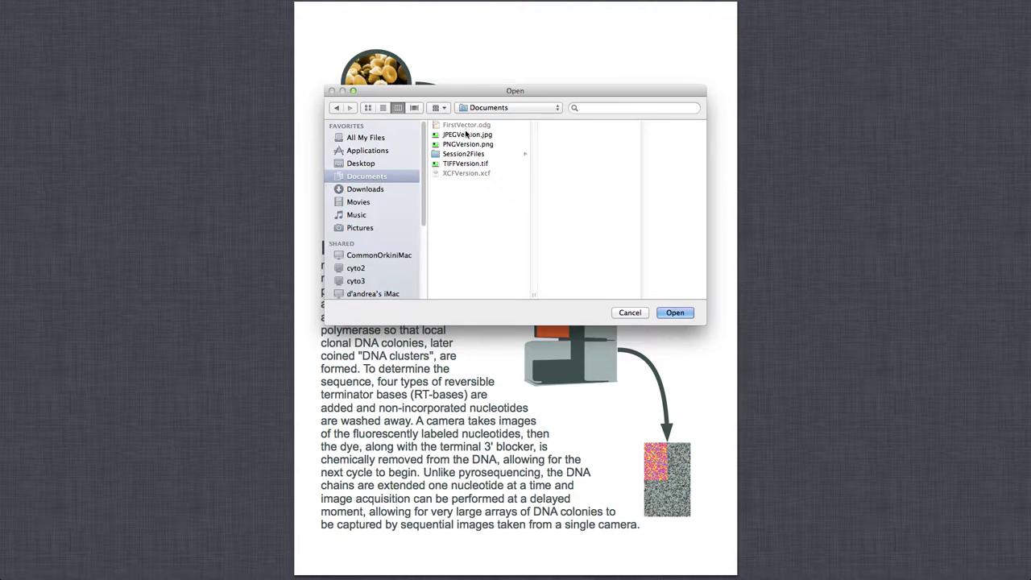
left_click(470, 155)
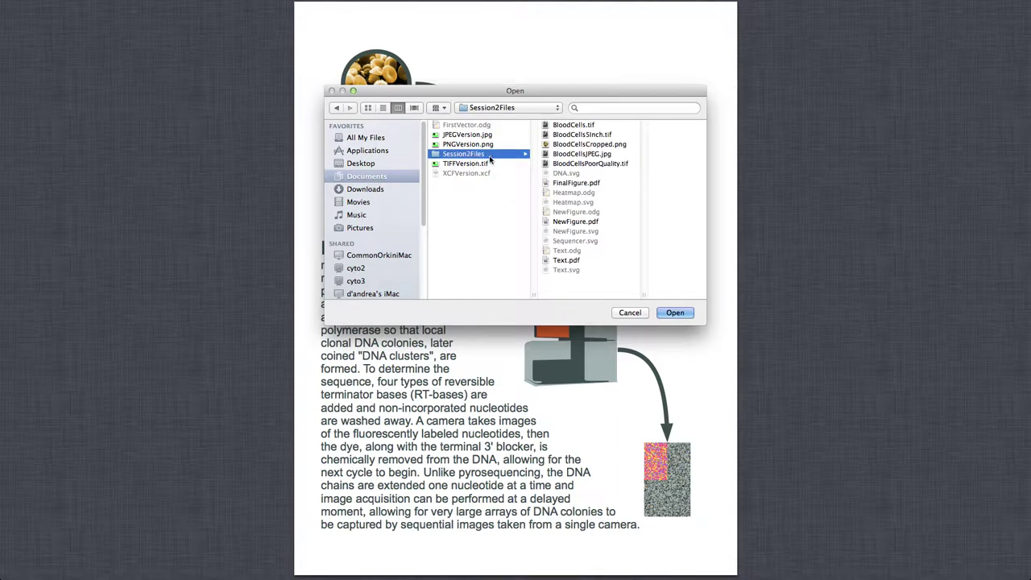
left_click(578, 223)
double_click(577, 226)
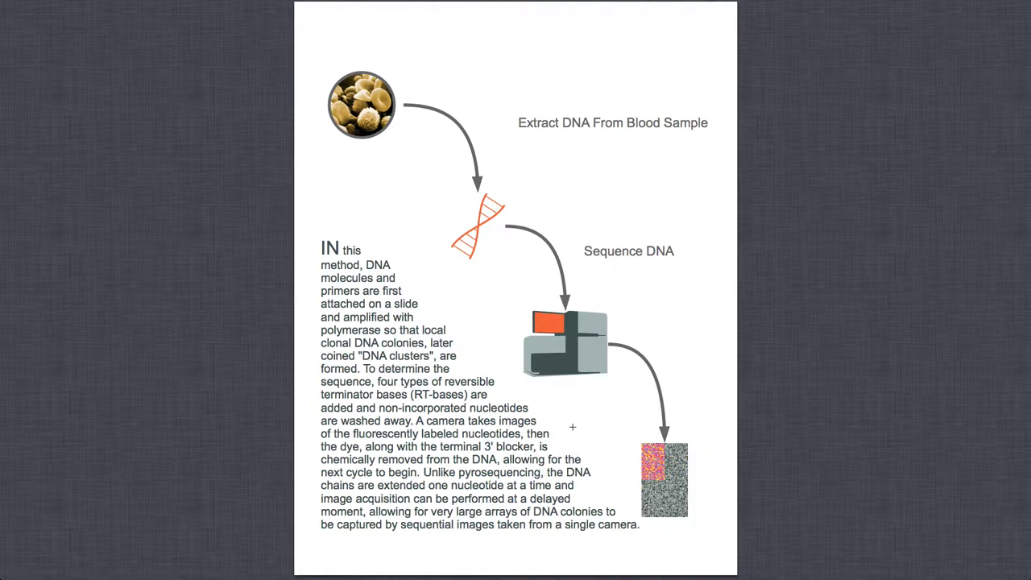
Search the opened PDF for the text "dna".
mouse_move(797, 4)
left_click(927, 23)
type("dna")
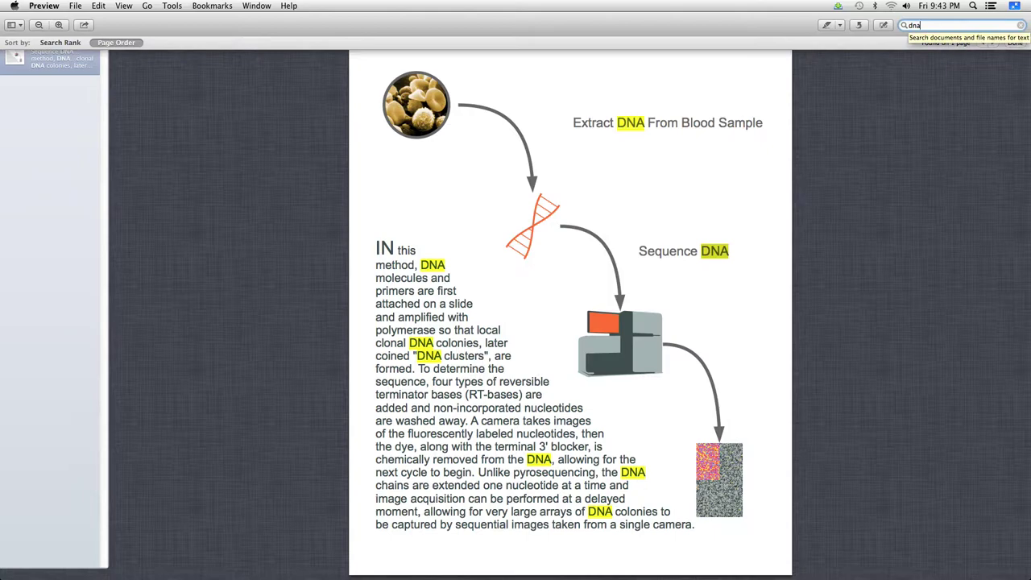
Zoom in on the PDF and examine the sharpness of the sequencer, the paragraph text and the heatmap.
left_click(59, 25)
scroll(565, 284, "down", 5)
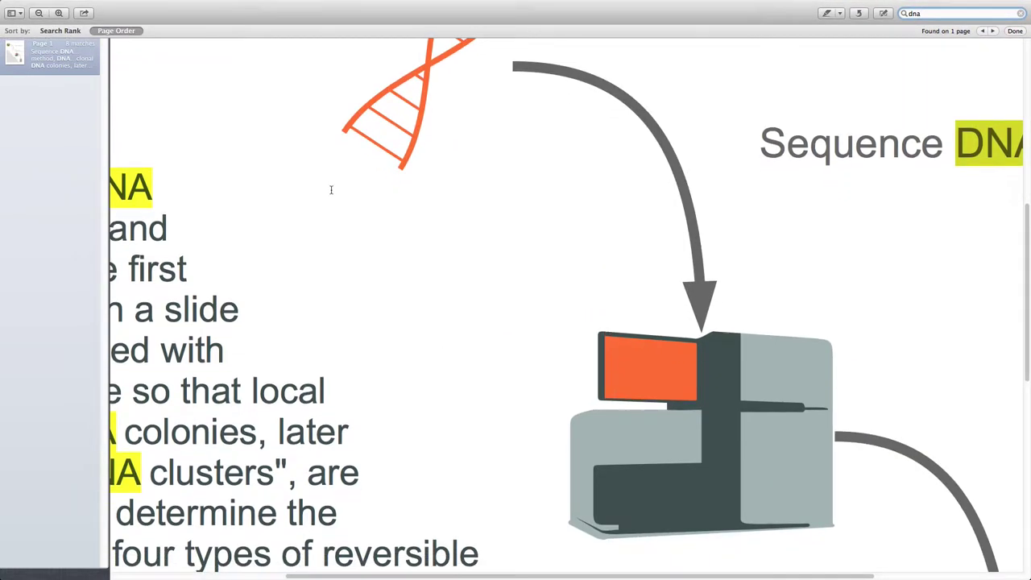
scroll(566, 283, "down", 10)
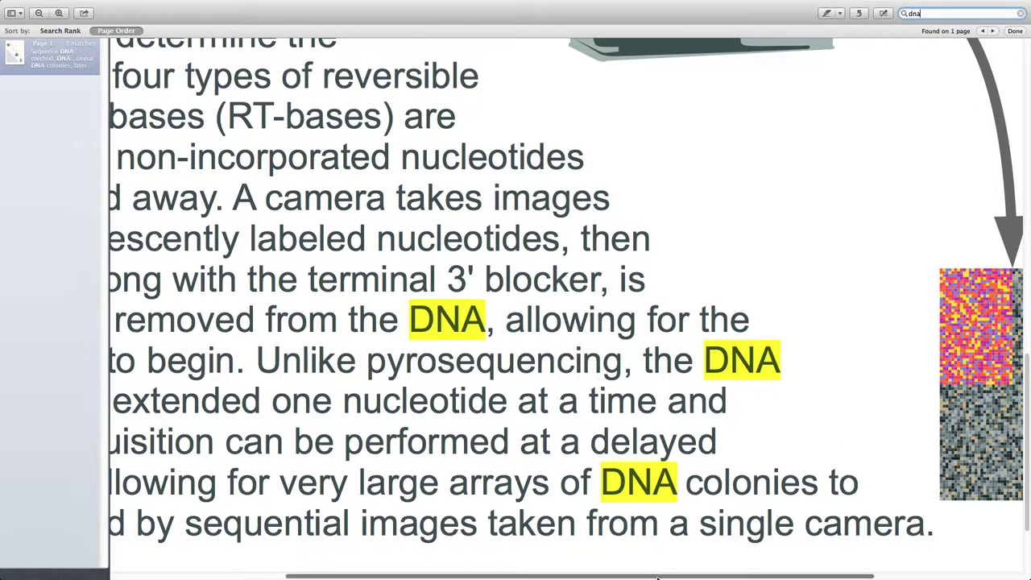
scroll(644, 465, "right", 5)
scroll(566, 307, "right", 1)
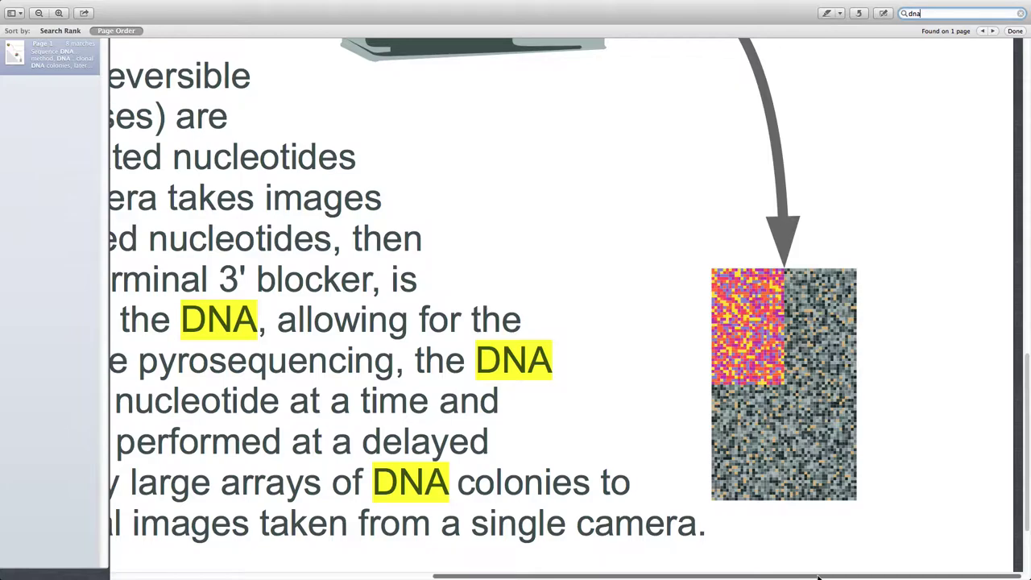
Magnify the heatmap at the end of the last arrow and examine the sharpness of its individual cells.
left_click(62, 14)
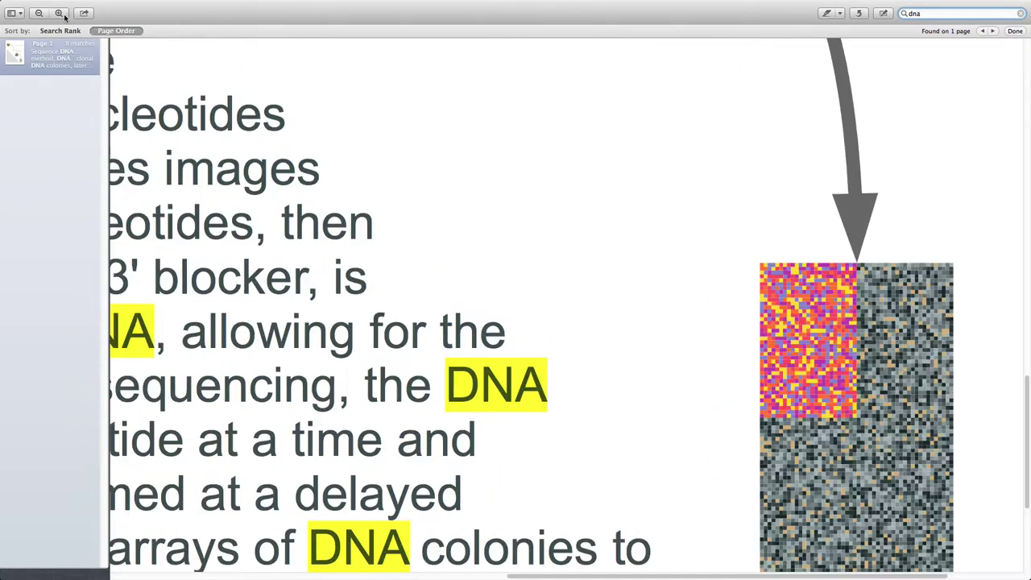
left_click(62, 13)
scroll(246, 186, "down", 3)
scroll(313, 289, "down", 2)
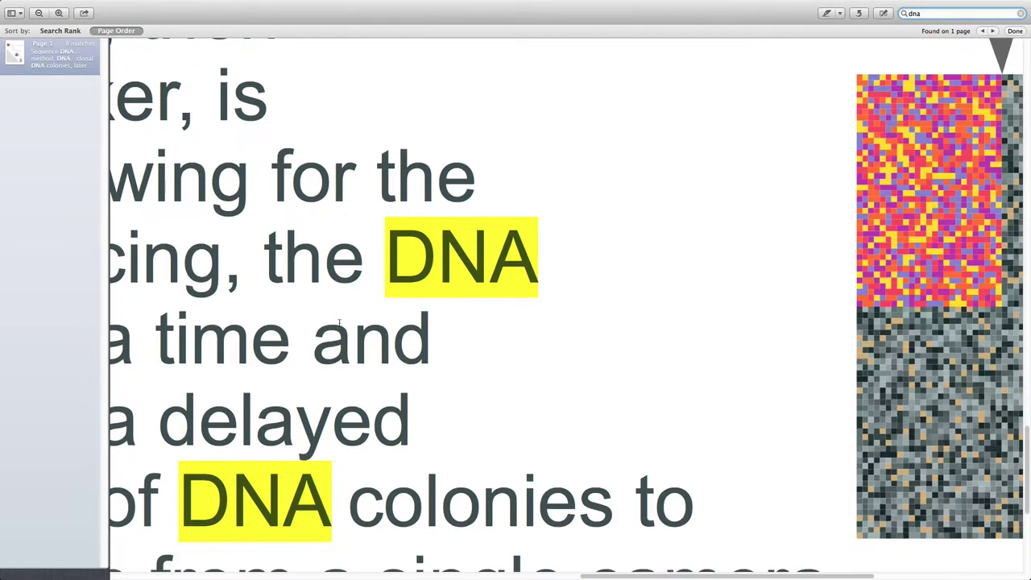
scroll(494, 449, "right", 10)
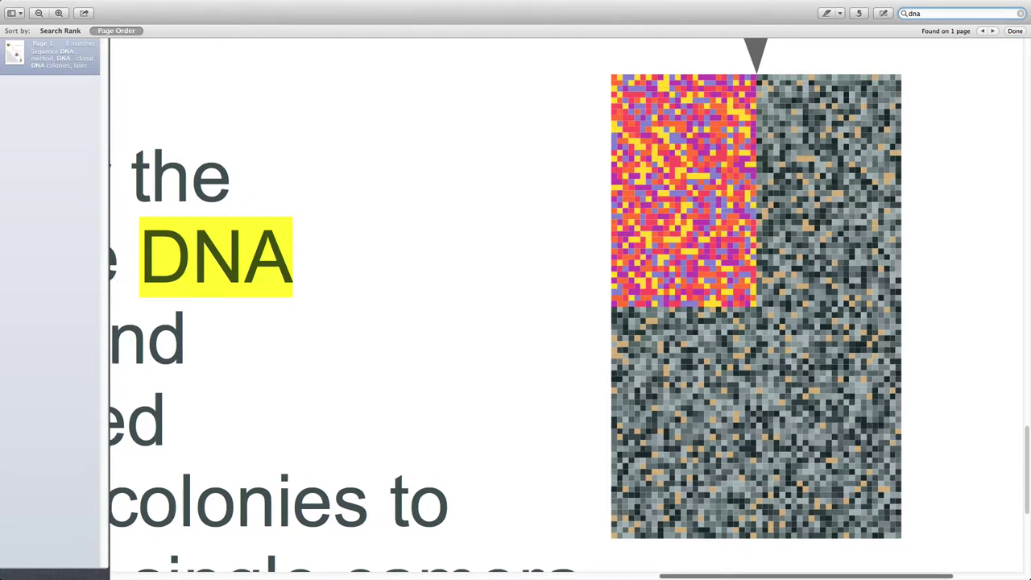
scroll(536, 307, "right", 3)
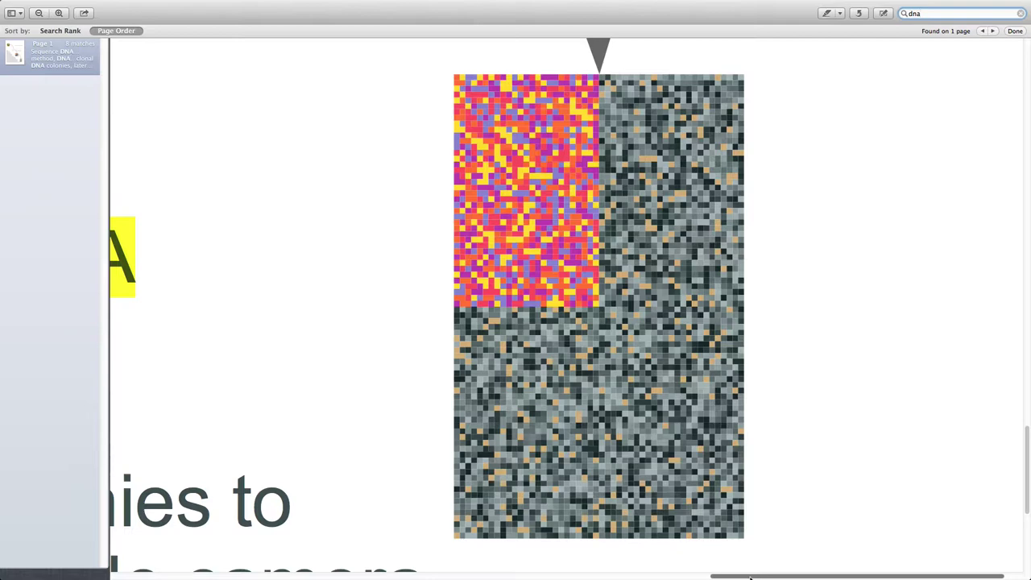
scroll(745, 570, "right", 1)
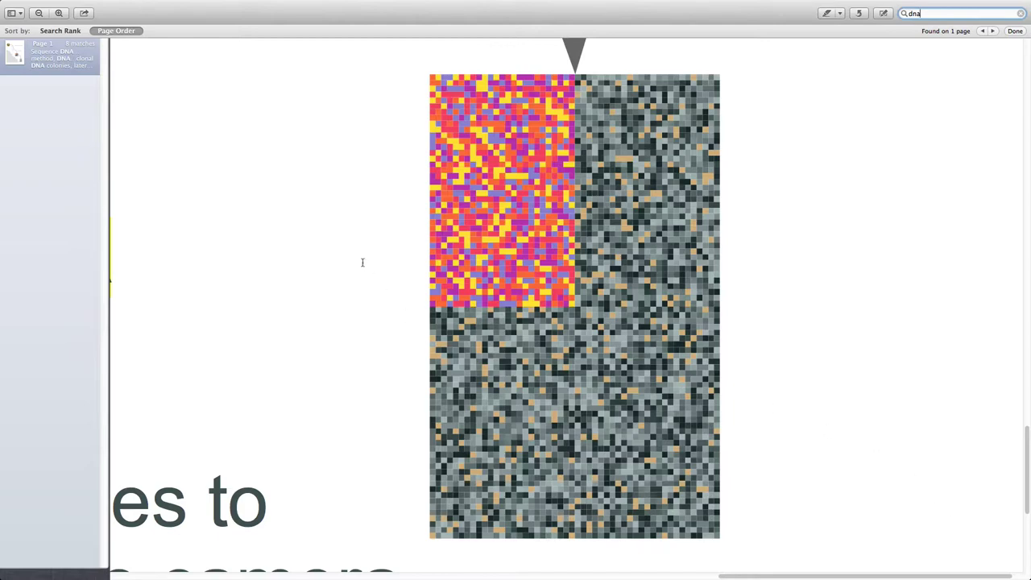
Zoom back out to view the whole figure on the PDF page, from the blood sample image to the heatmap.
left_click(42, 14)
left_click(43, 14)
left_click(42, 15)
left_click(42, 14)
left_click(43, 15)
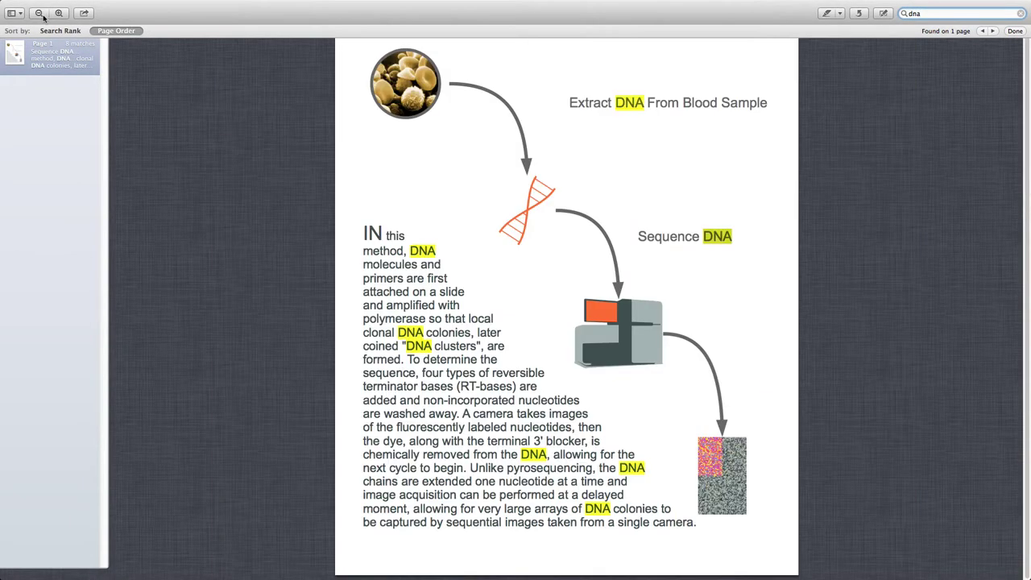
scroll(300, 198, "up", 1)
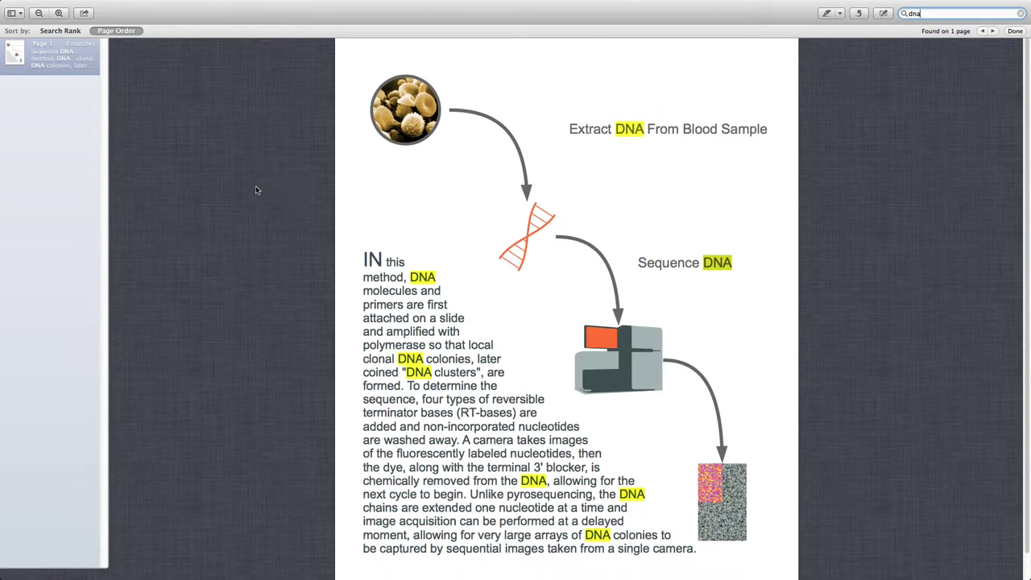